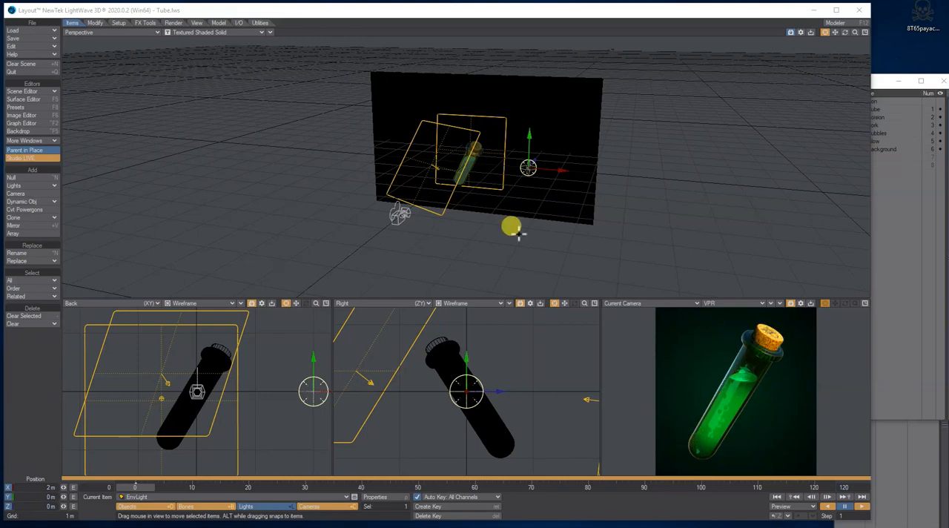
# Step: Check the Test tube.jpg reference image, switch to Modeler and start a new empty object
pyautogui.moveTo(0, 68); pyautogui.dragTo(539, 69)
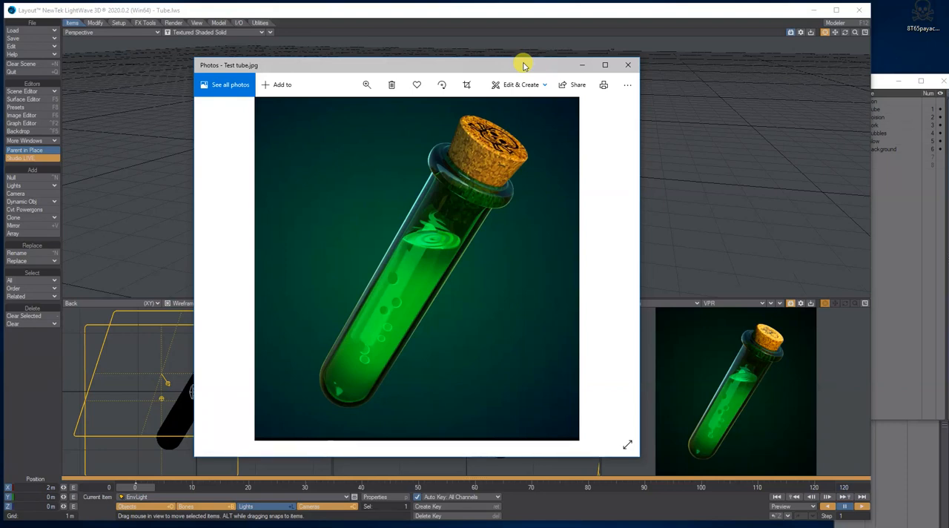
pyautogui.moveTo(542, 66); pyautogui.dragTo(0, 69)
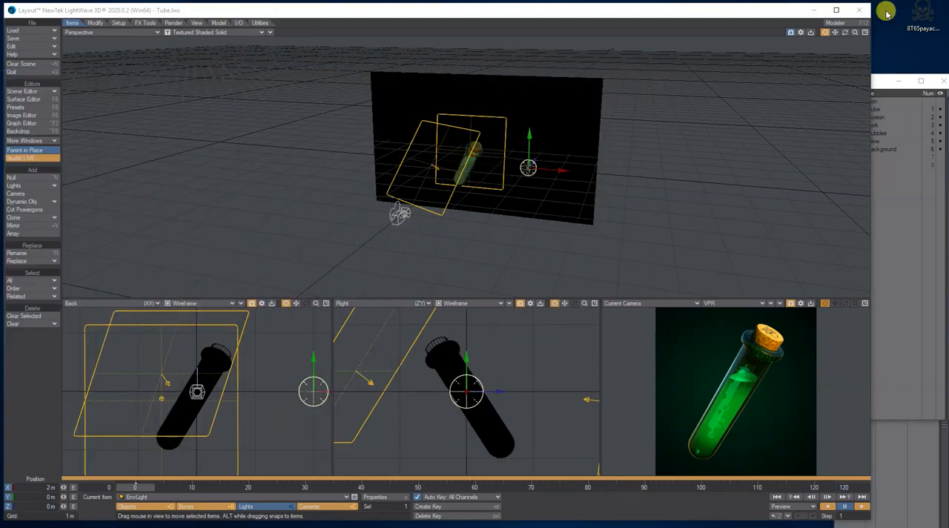
pyautogui.click(836, 23)
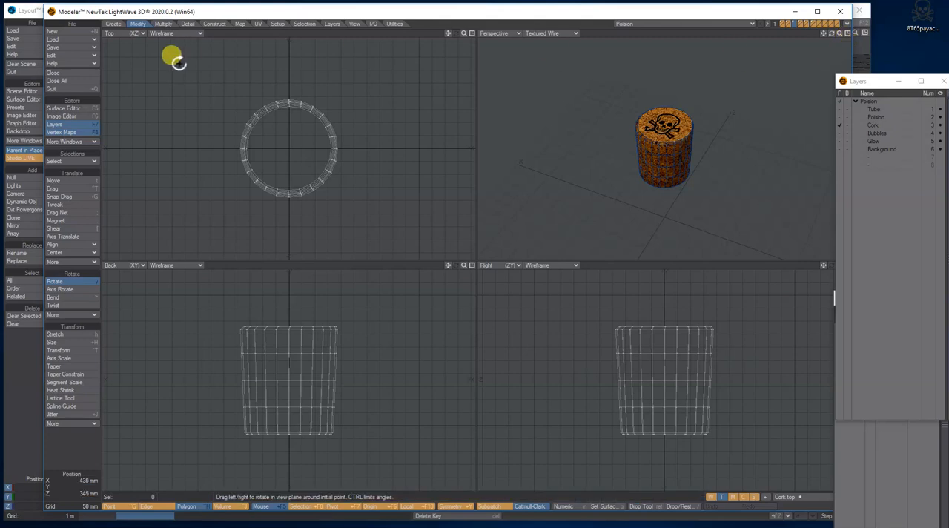
pyautogui.click(67, 31)
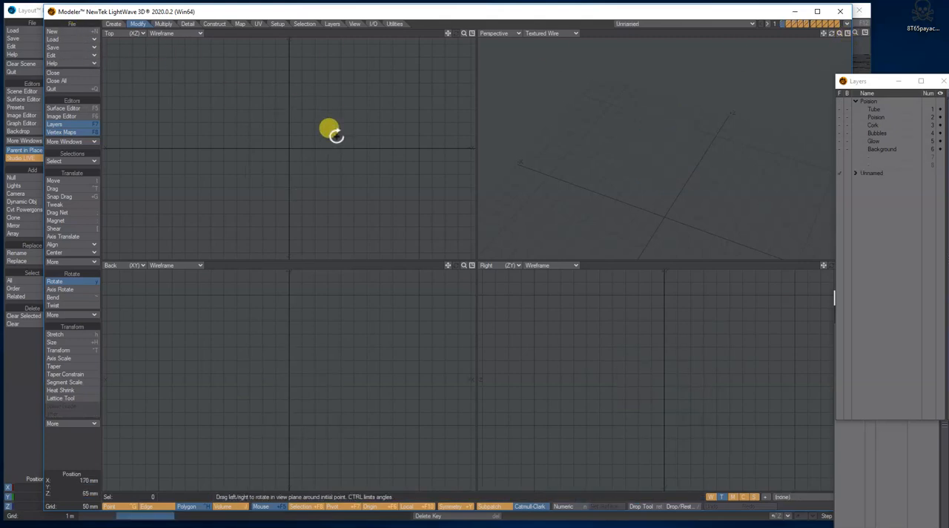
# Step: Create a capsule primitive centred at the origin and aligned along the Y axis
pyautogui.click(118, 24)
pyautogui.click(64, 215)
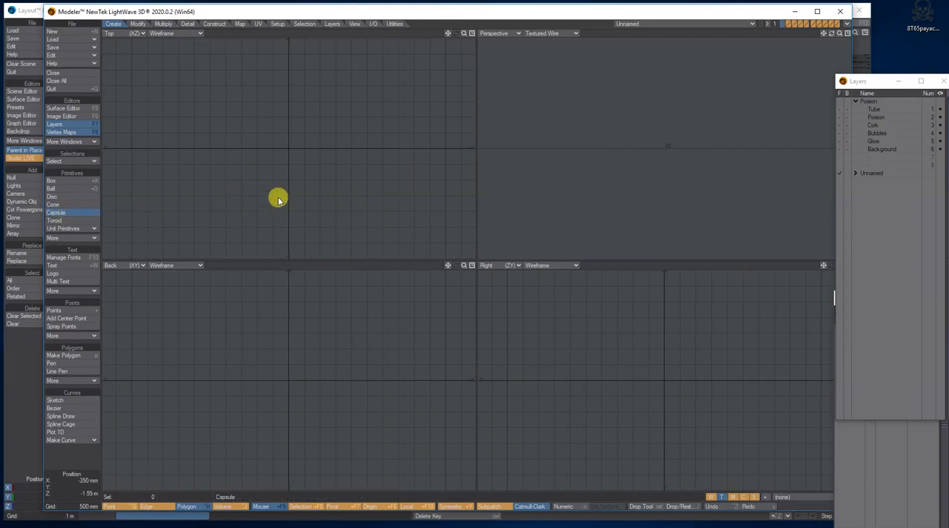
pyautogui.press('n')
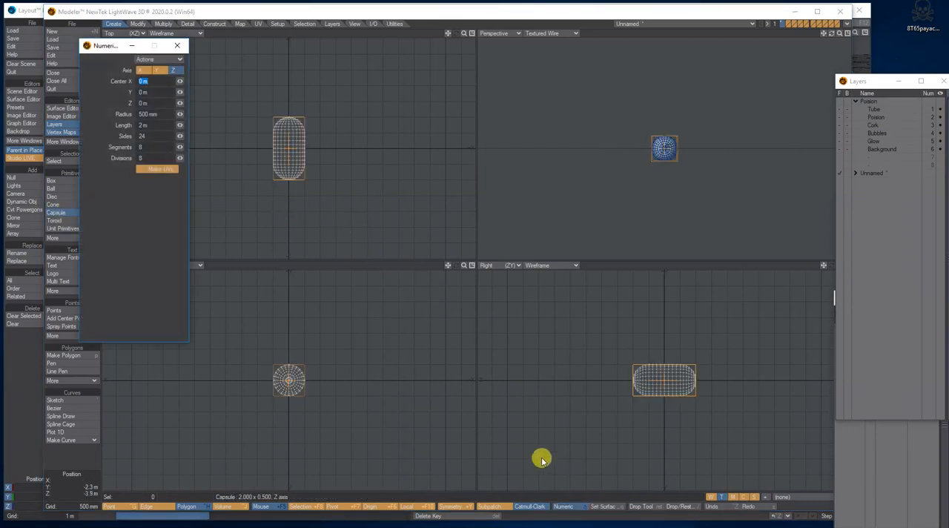
pyautogui.click(159, 70)
pyautogui.moveTo(841, 36); pyautogui.dragTo(812, 48)
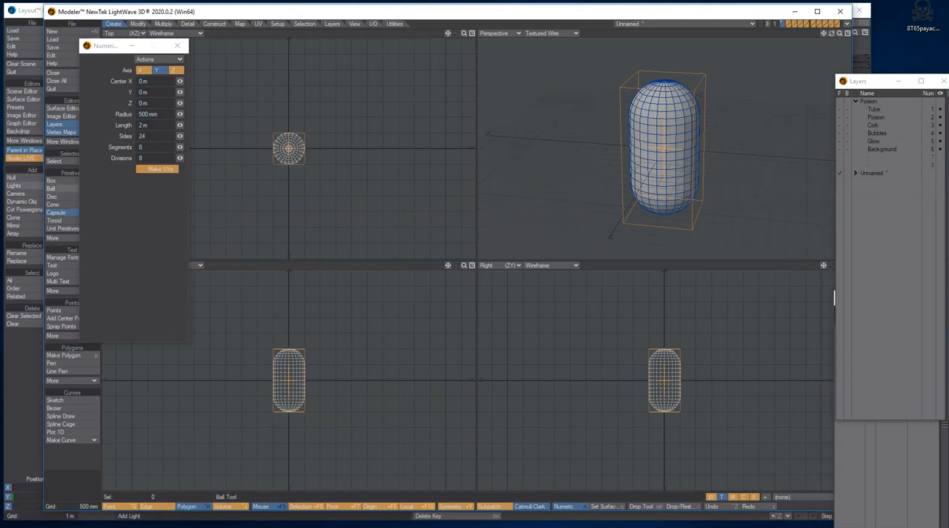
# Step: Match the capsule to the reference test tube by setting its radius to 250 mm and its length to 2.31 m
pyautogui.moveTo(0, 97); pyautogui.dragTo(313, 68)
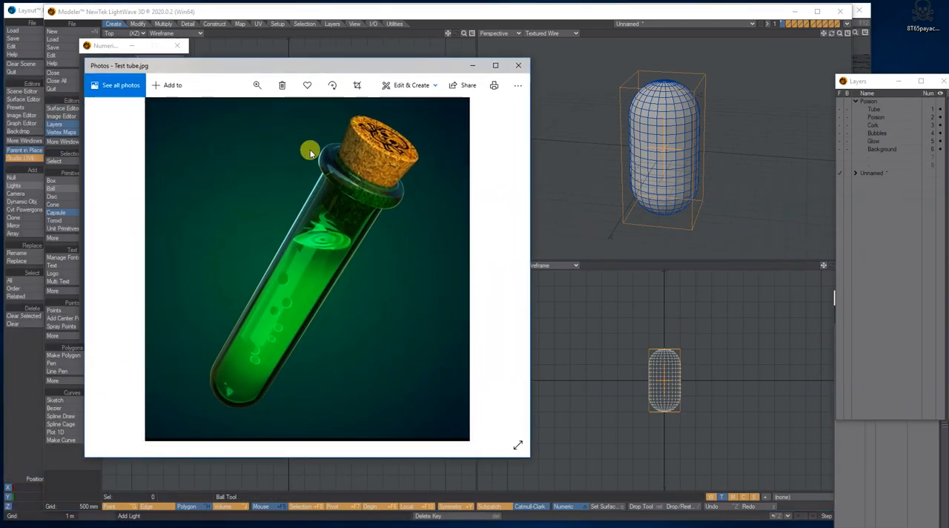
pyautogui.moveTo(366, 66); pyautogui.dragTo(0, 111)
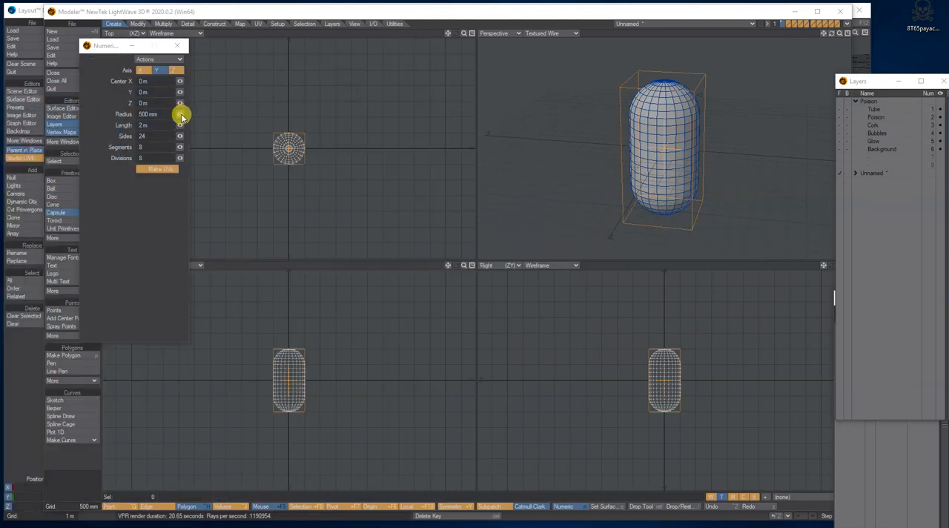
pyautogui.moveTo(174, 117); pyautogui.dragTo(126, 118)
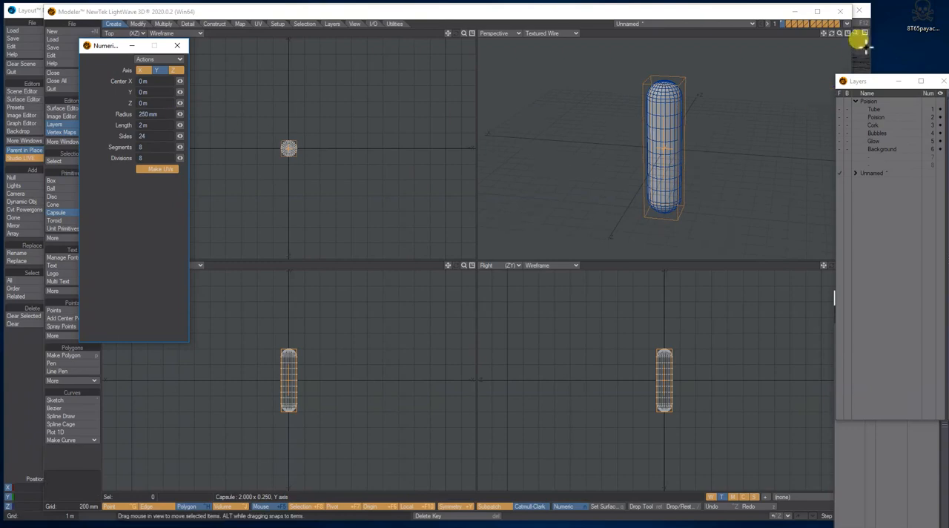
pyautogui.moveTo(831, 33)
pyautogui.mouseDown()
pyautogui.moveTo(823, 21)
pyautogui.moveTo(835, 38)
pyautogui.moveTo(825, 33)
pyautogui.mouseUp()
pyautogui.moveTo(179, 125); pyautogui.dragTo(194, 125)
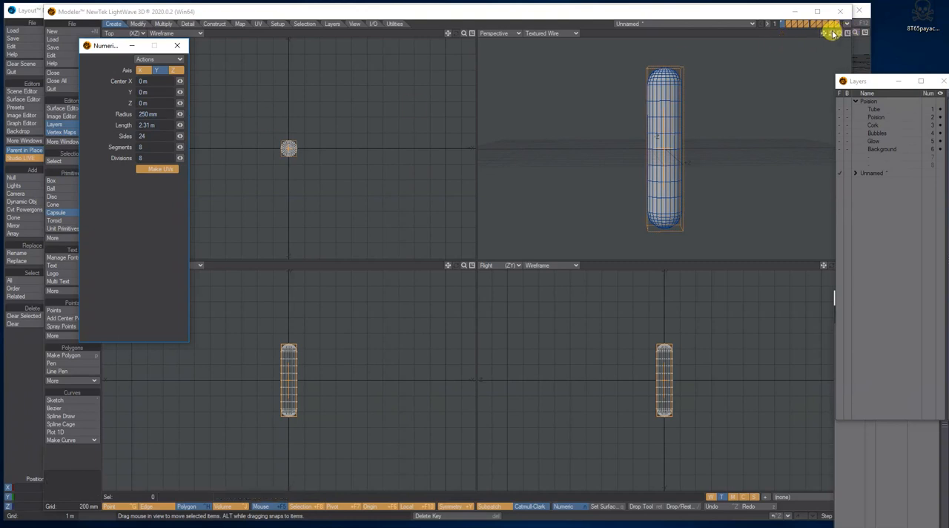
pyautogui.moveTo(833, 34); pyautogui.dragTo(855, 46)
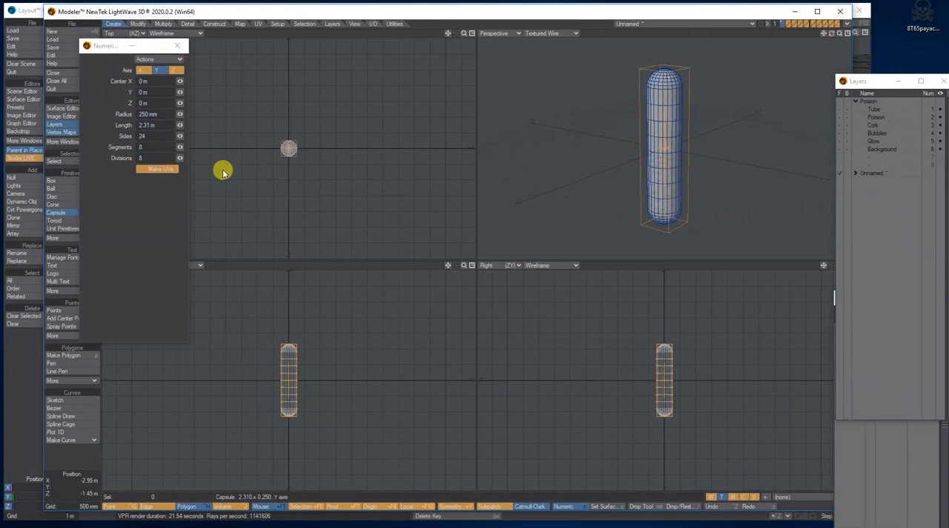
pyautogui.click(177, 46)
pyautogui.press('space')
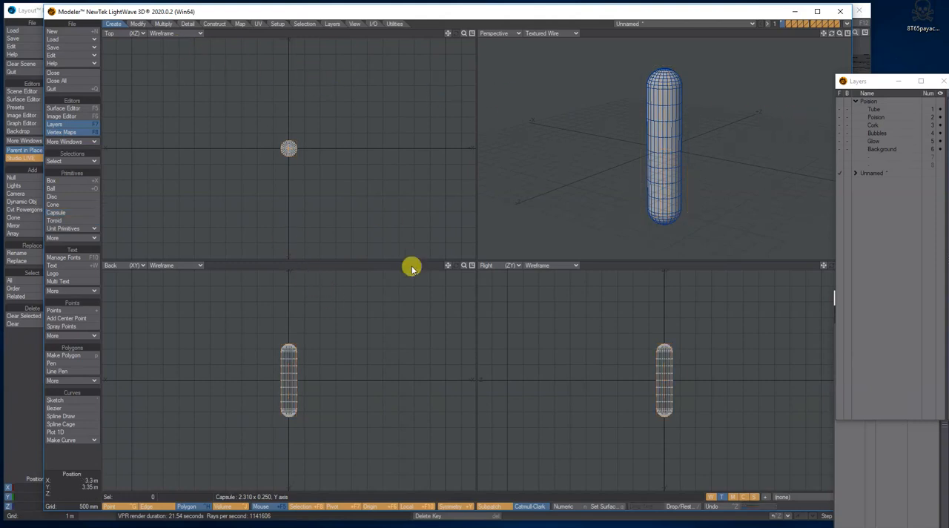
# Step: Delete all polygons of the capsule's upper dome to leave the tube open at the top
pyautogui.moveTo(463, 266); pyautogui.dragTo(484, 265)
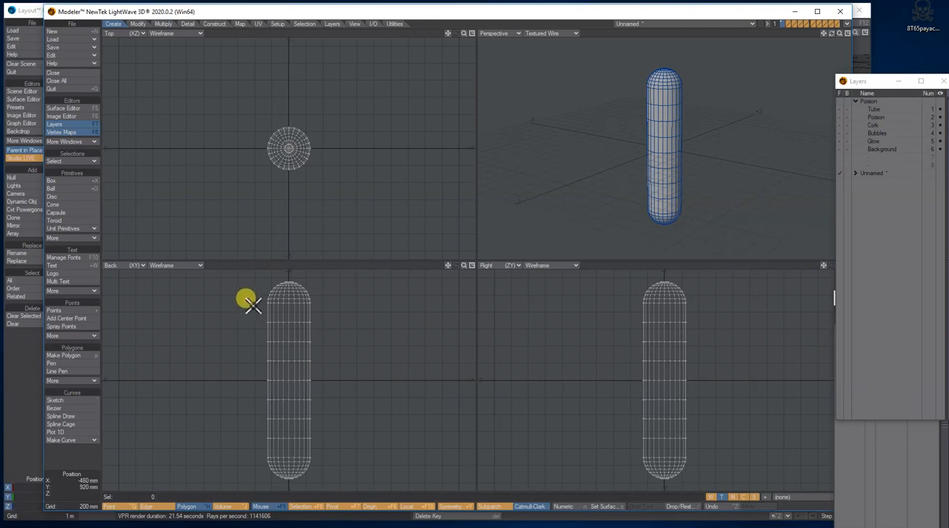
pyautogui.moveTo(251, 306)
pyautogui.mouseDown()
pyautogui.moveTo(333, 314)
pyautogui.moveTo(319, 277)
pyautogui.moveTo(253, 297)
pyautogui.mouseUp()
pyautogui.moveTo(253, 297); pyautogui.dragTo(254, 308, button='right')
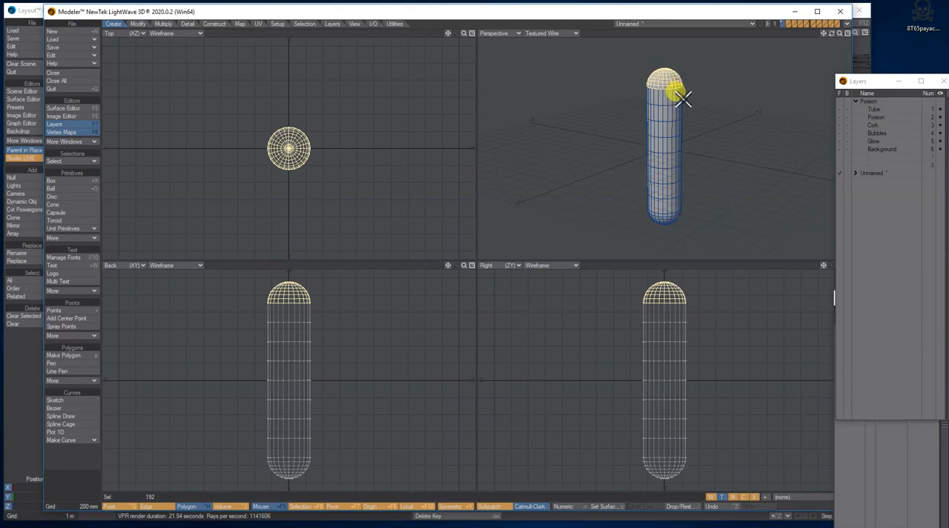
pyautogui.press('Delete')
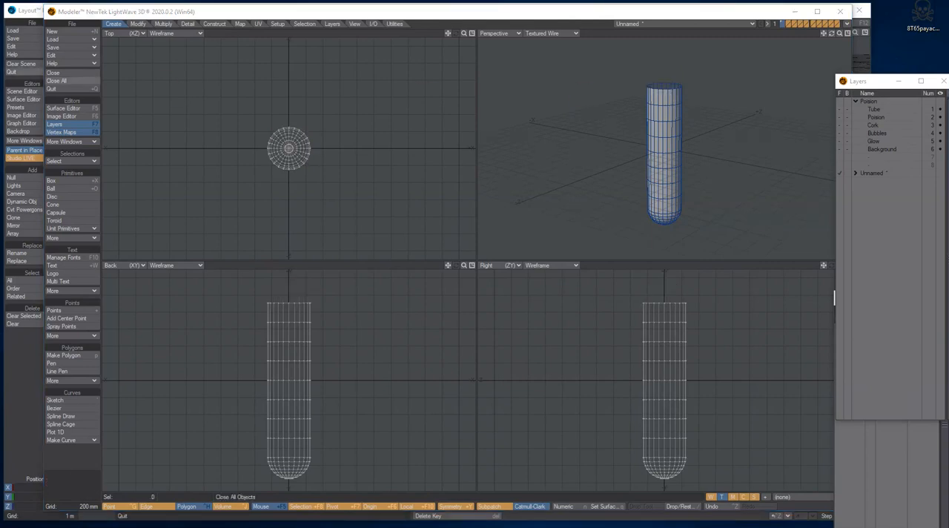
# Step: Select two adjacent polygons in the tube's topmost row and divide the whole row with Band Saw Pro, with Enable Divide on
pyautogui.moveTo(840, 34); pyautogui.dragTo(839, 28)
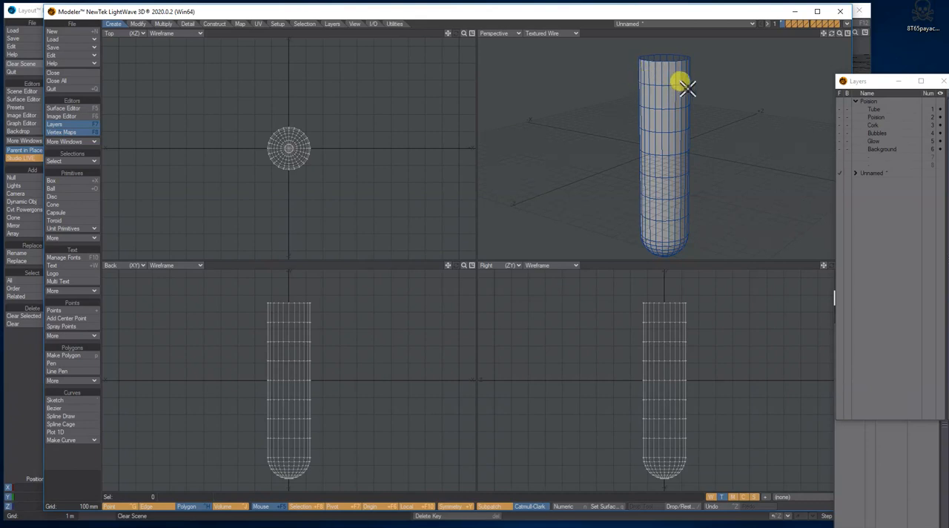
pyautogui.moveTo(662, 75); pyautogui.dragTo(670, 76)
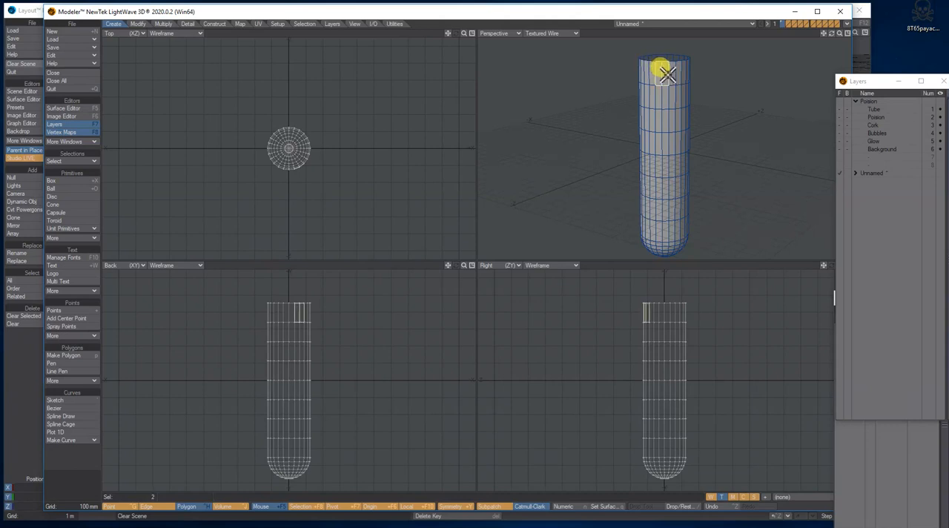
pyautogui.click(138, 24)
pyautogui.click(166, 24)
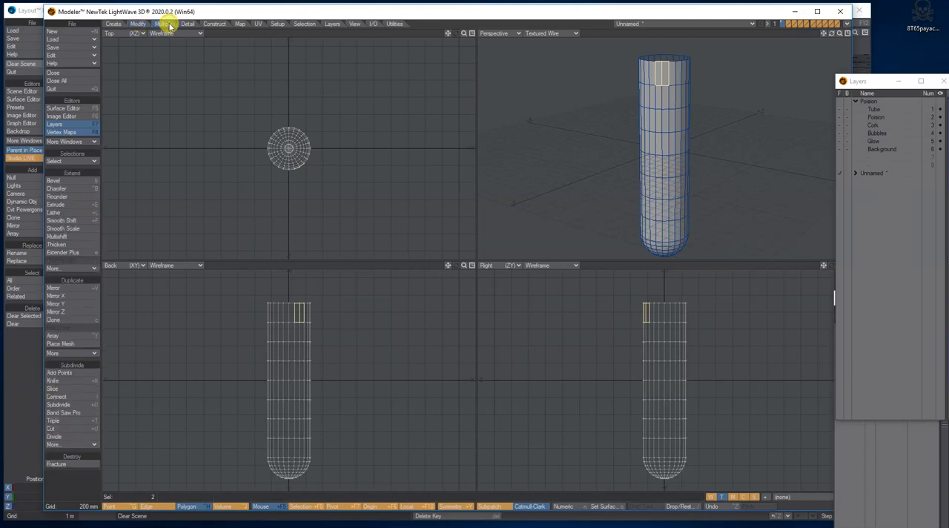
pyautogui.click(74, 414)
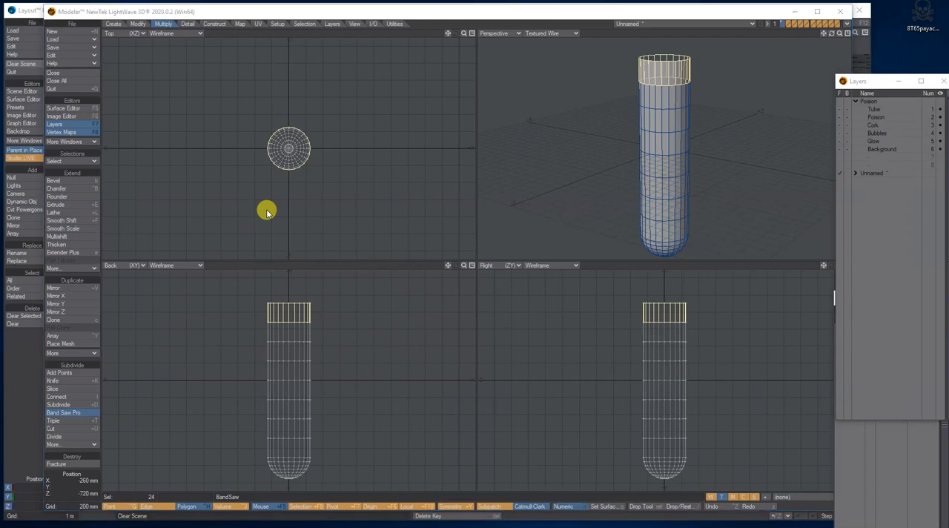
pyautogui.press('n')
pyautogui.click(151, 95)
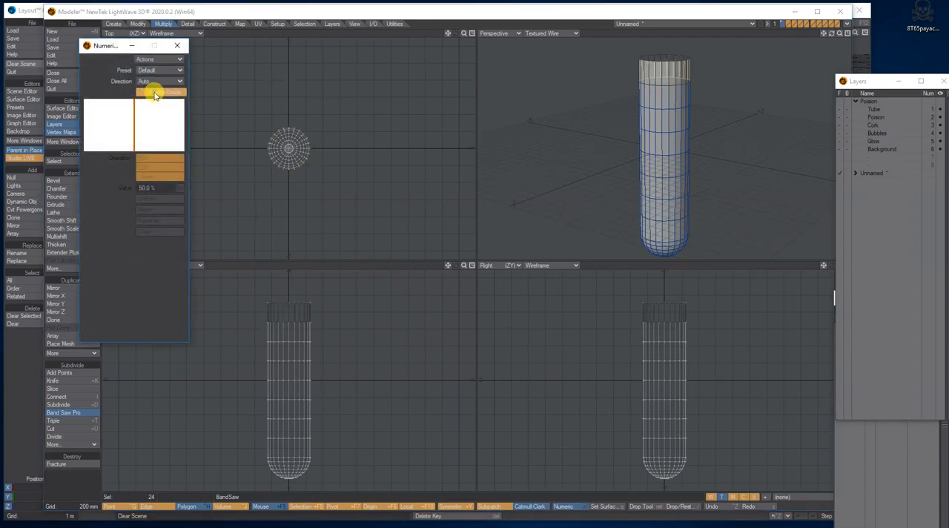
pyautogui.moveTo(110, 48); pyautogui.dragTo(218, 54)
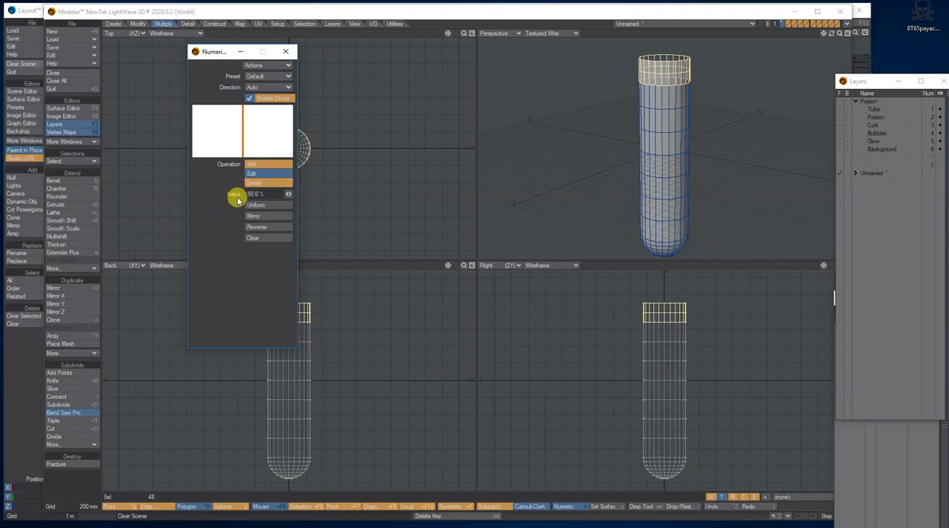
# Step: Position the Band Saw cut at 71.0 %, compare it with the lip in the reference image and finish the cut
pyautogui.moveTo(289, 193); pyautogui.dragTo(308, 194)
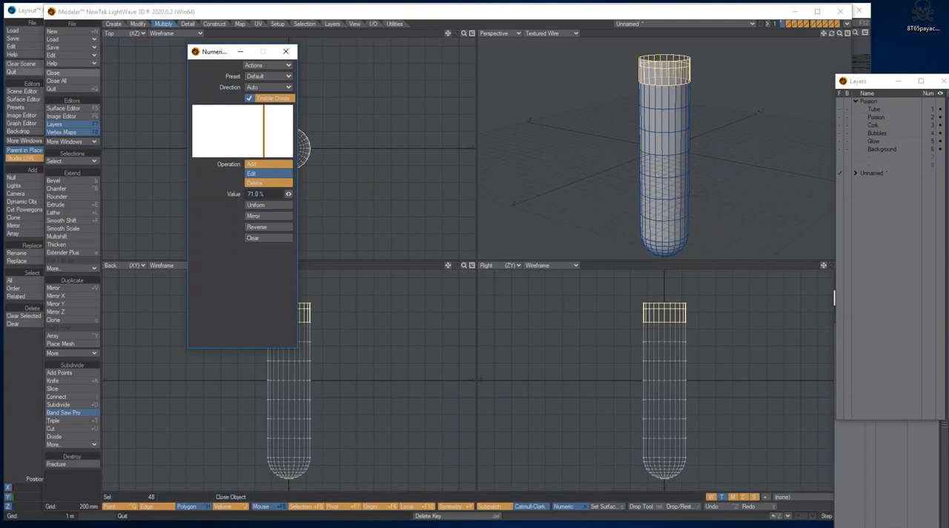
pyautogui.hotkey('alt', 'Tab')
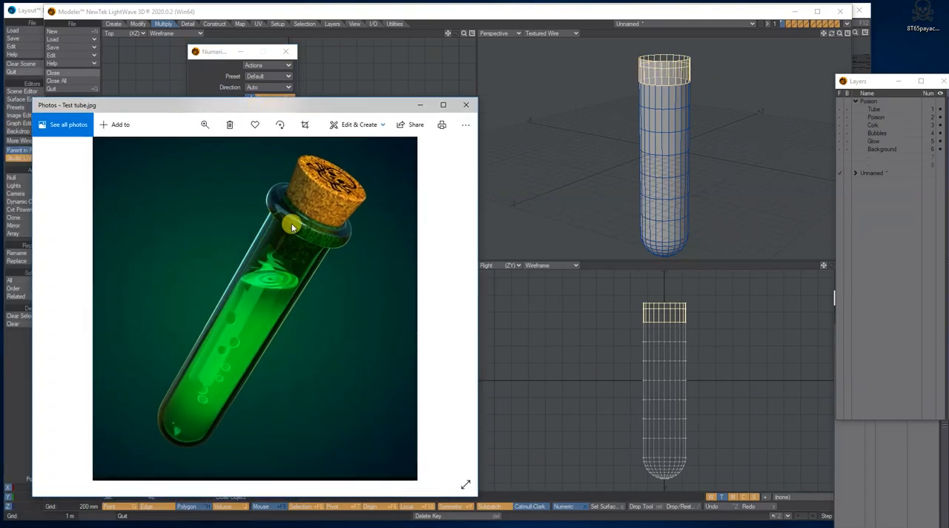
pyautogui.click(332, 96)
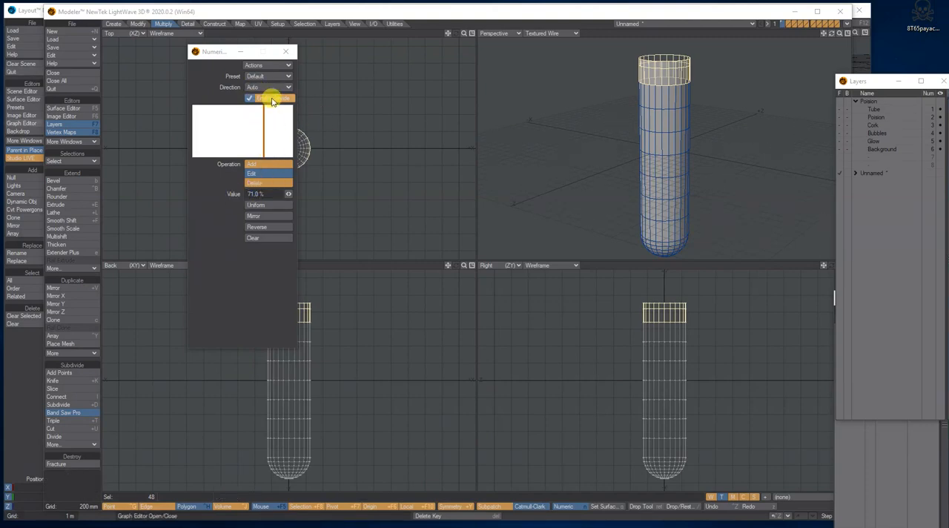
pyautogui.click(286, 51)
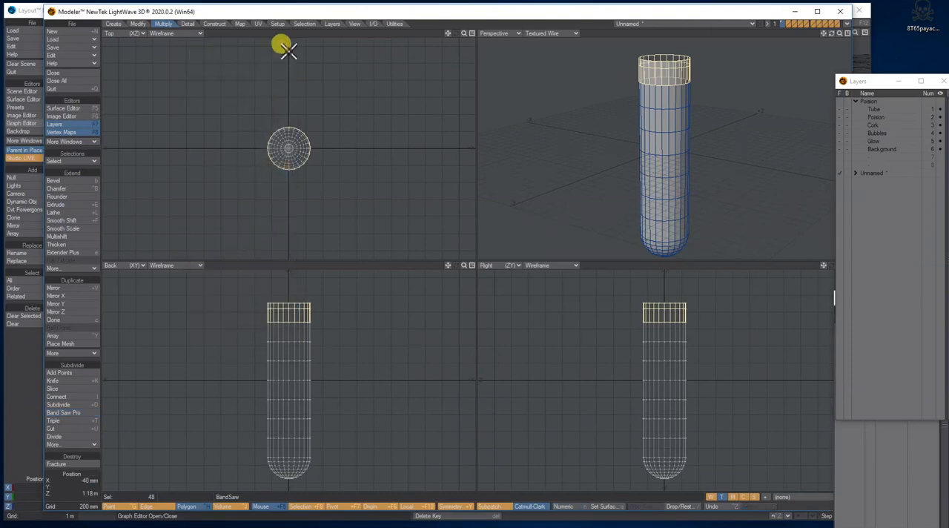
pyautogui.moveTo(323, 318); pyautogui.dragTo(246, 318)
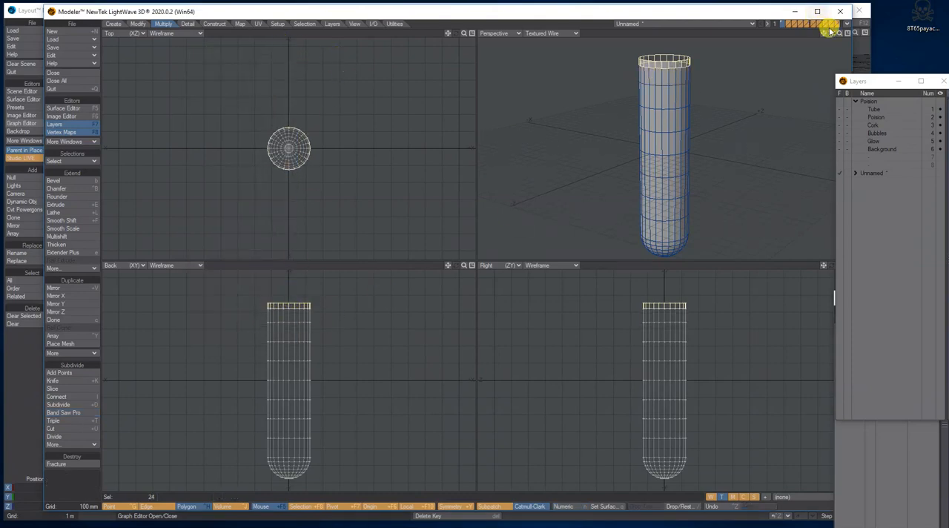
pyautogui.moveTo(823, 34)
pyautogui.mouseDown()
pyautogui.moveTo(843, 36)
pyautogui.moveTo(825, 36)
pyautogui.mouseUp()
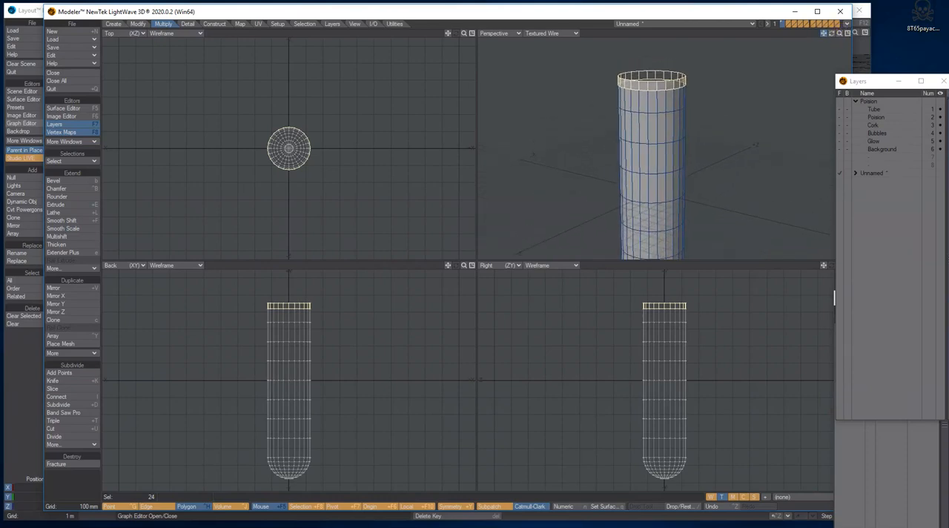
pyautogui.click(677, 98)
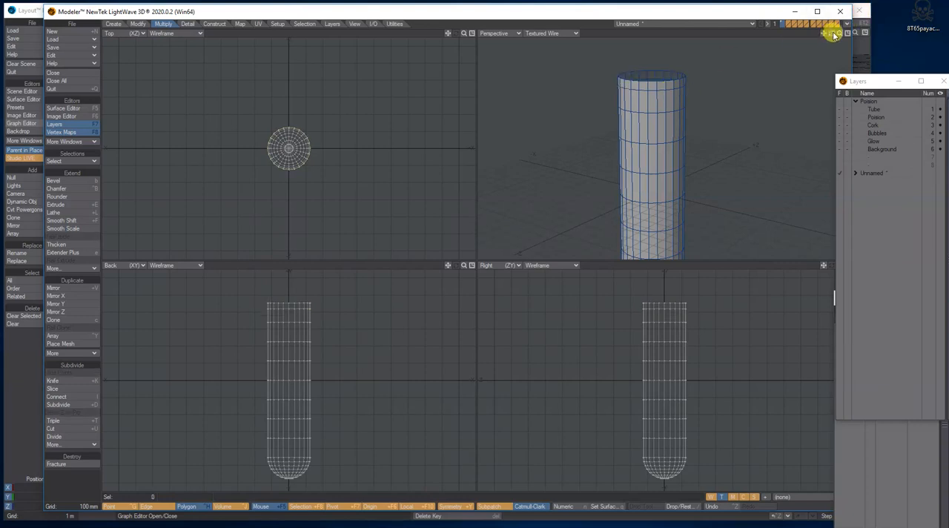
# Step: Give the open tube a thin wall by applying Thicken to the entire mesh
pyautogui.moveTo(838, 35); pyautogui.dragTo(840, 36)
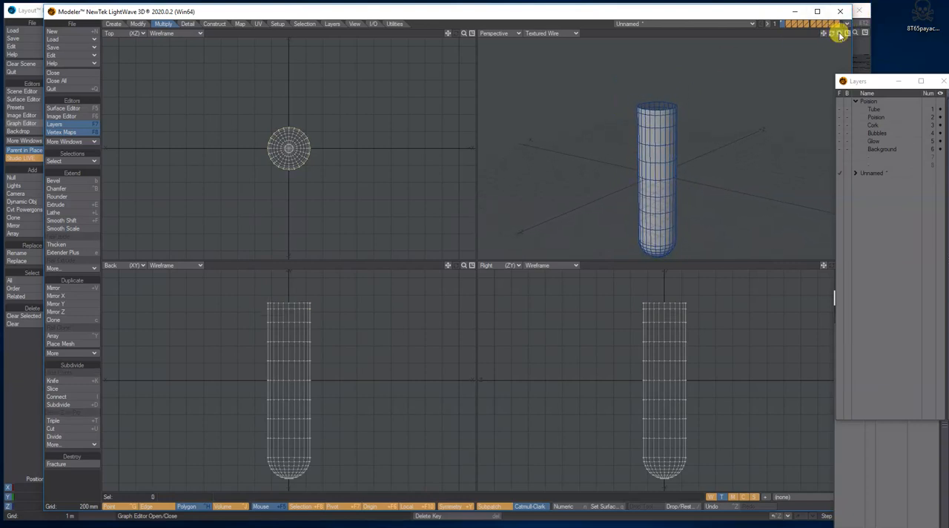
pyautogui.click(84, 247)
pyautogui.moveTo(463, 34); pyautogui.dragTo(464, 33)
pyautogui.moveTo(288, 146); pyautogui.dragTo(271, 146)
pyautogui.moveTo(839, 33); pyautogui.dragTo(831, 90)
pyautogui.moveTo(290, 147); pyautogui.dragTo(281, 147)
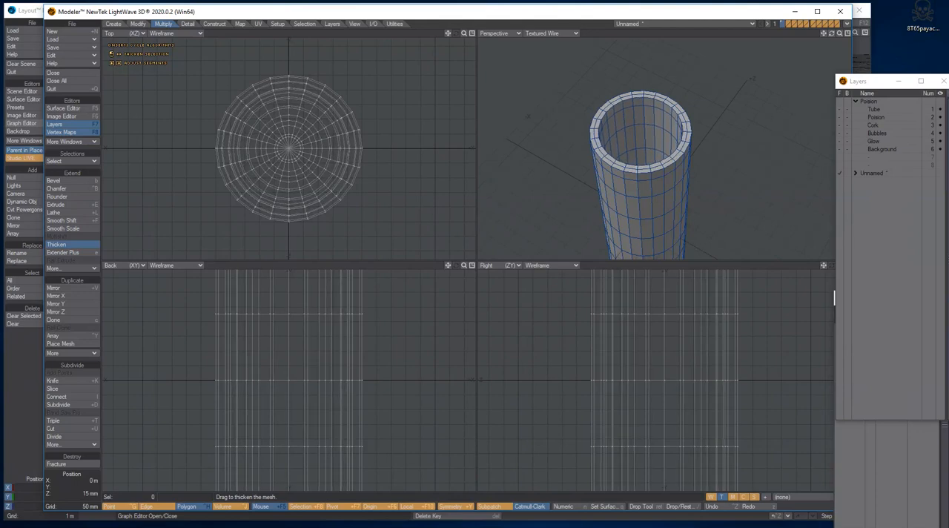
pyautogui.moveTo(831, 33)
pyautogui.mouseDown()
pyautogui.moveTo(826, 7)
pyautogui.moveTo(831, 34)
pyautogui.mouseUp()
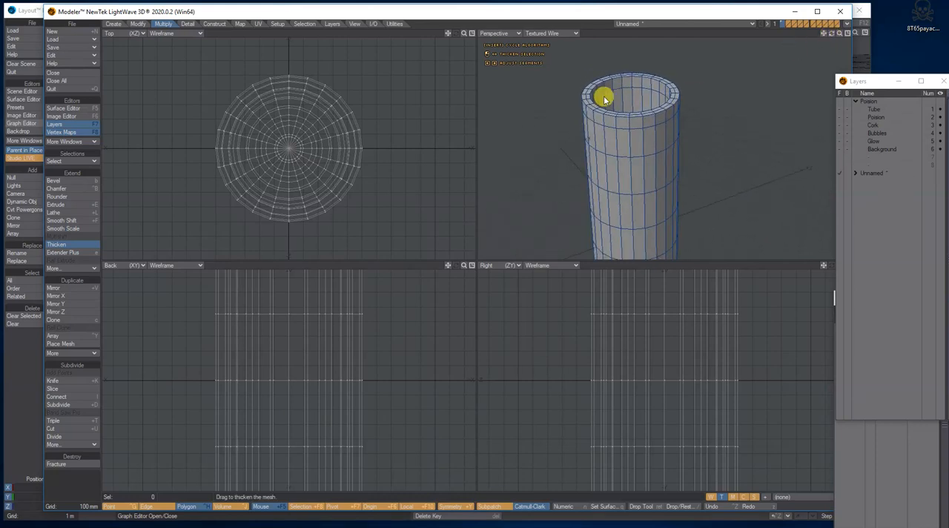
pyautogui.press('Return')
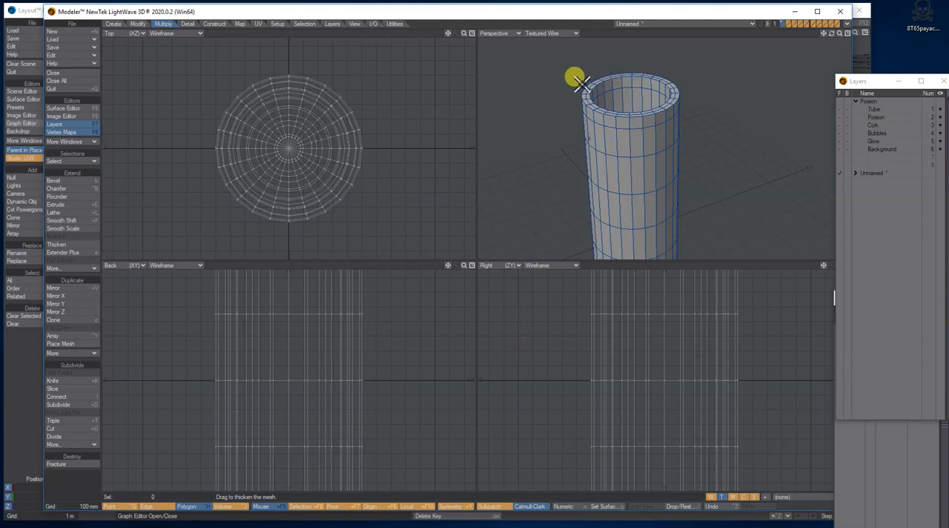
# Step: Select three adjacent outer polygons in the tube's topmost row and extend the selection to the whole loop
pyautogui.click(602, 121)
pyautogui.moveTo(621, 125); pyautogui.dragTo(597, 121)
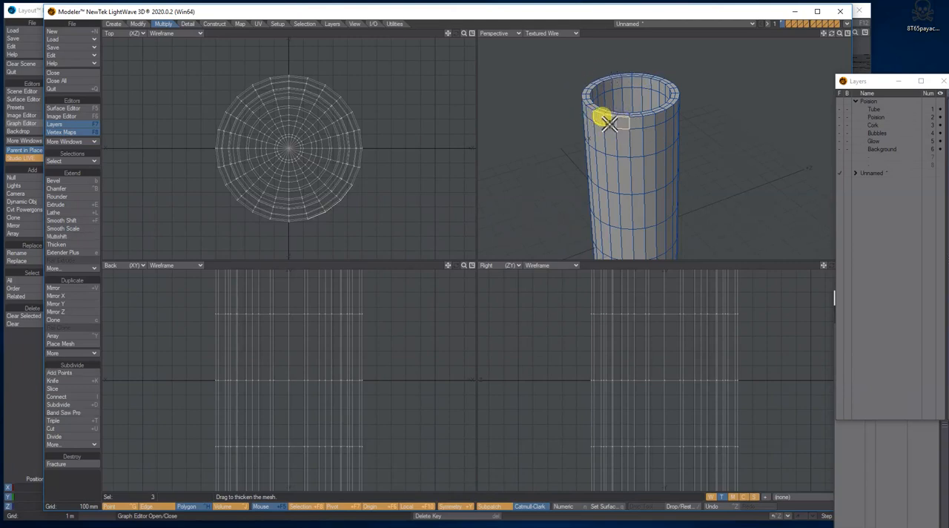
pyautogui.click(77, 161)
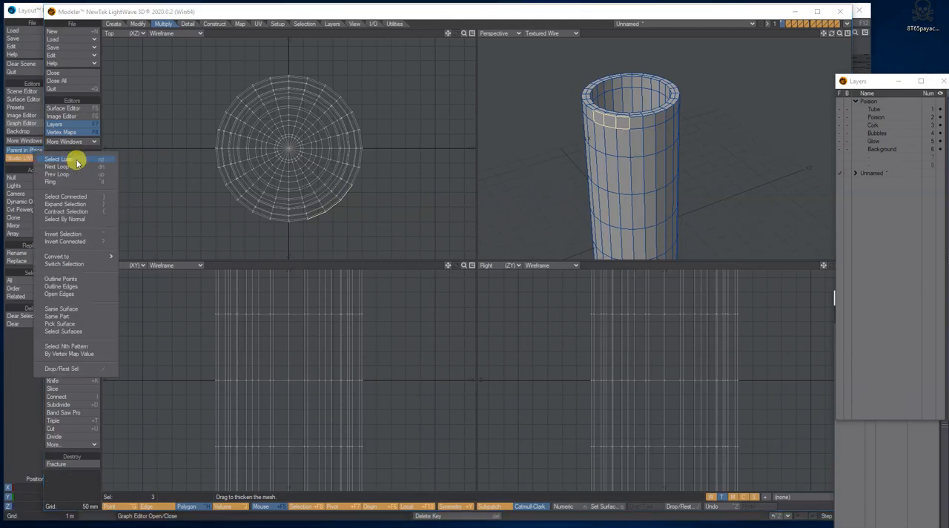
pyautogui.click(54, 161)
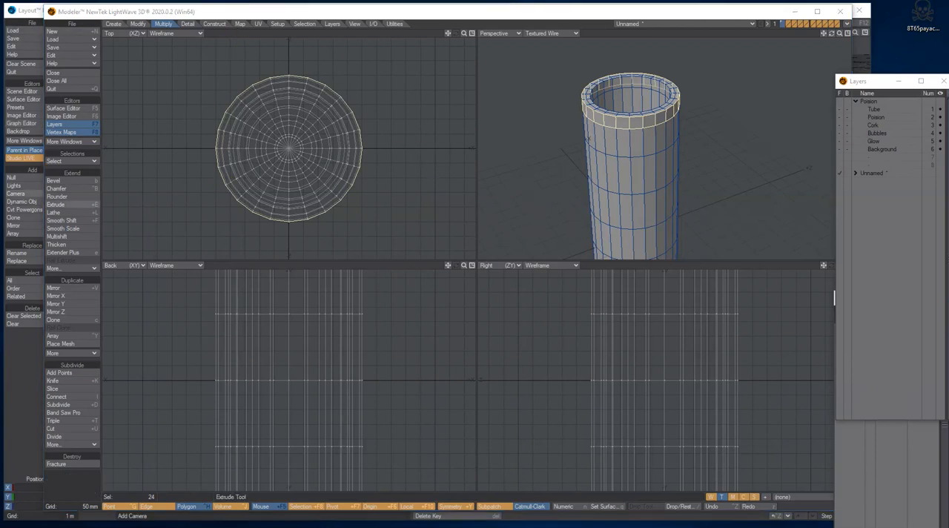
# Step: Start Multishift on the selected band, with the inset mode at Inner Edges and the shift mode at Contour 2
pyautogui.click(67, 237)
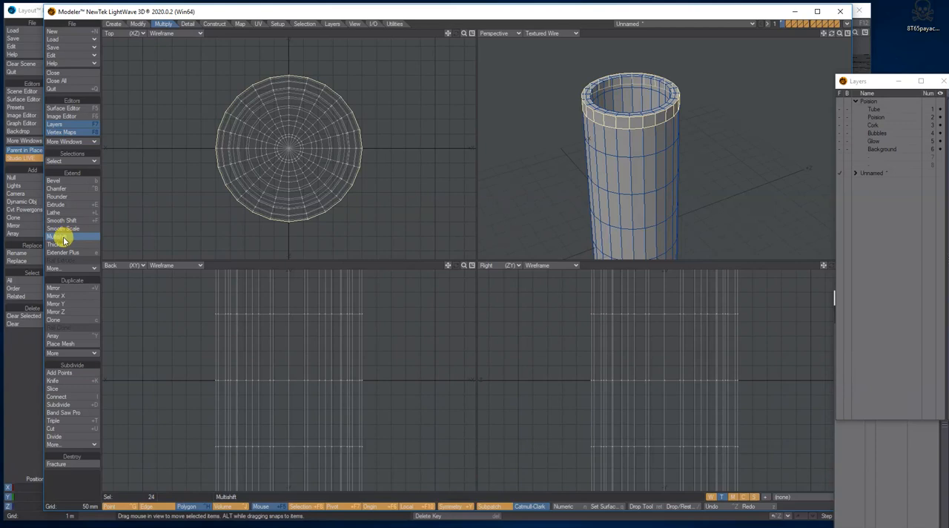
pyautogui.press('n')
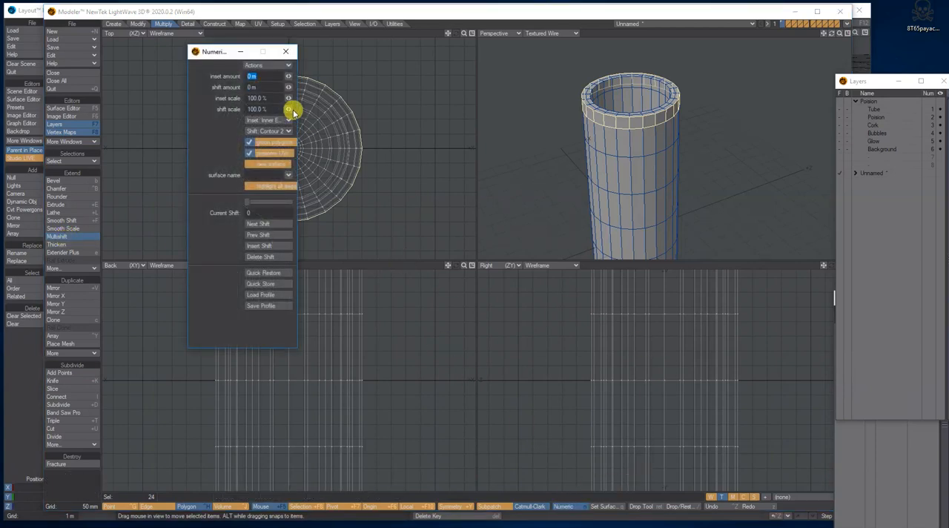
pyautogui.click(263, 121)
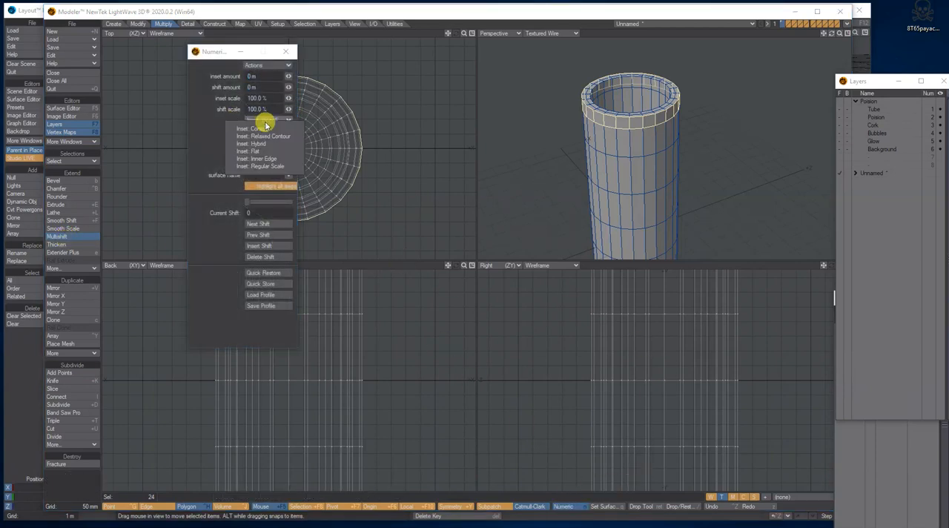
pyautogui.click(282, 160)
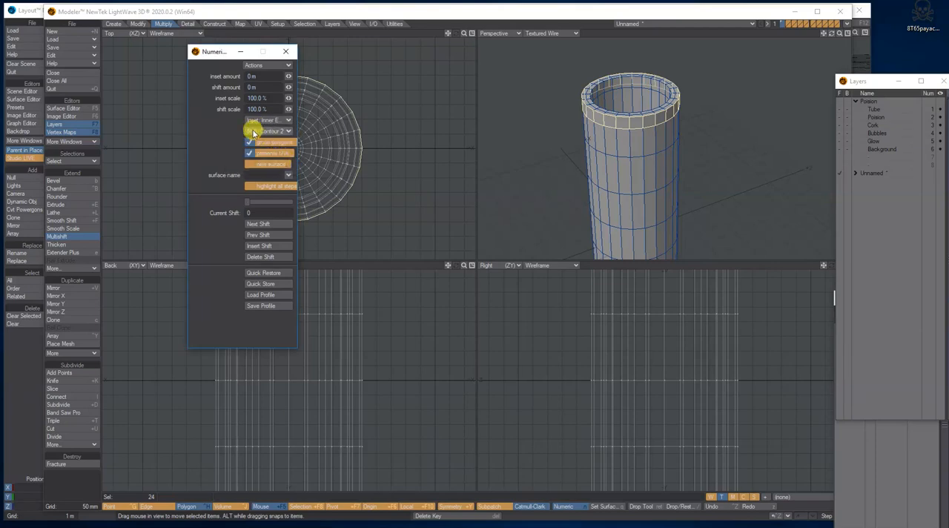
pyautogui.click(266, 131)
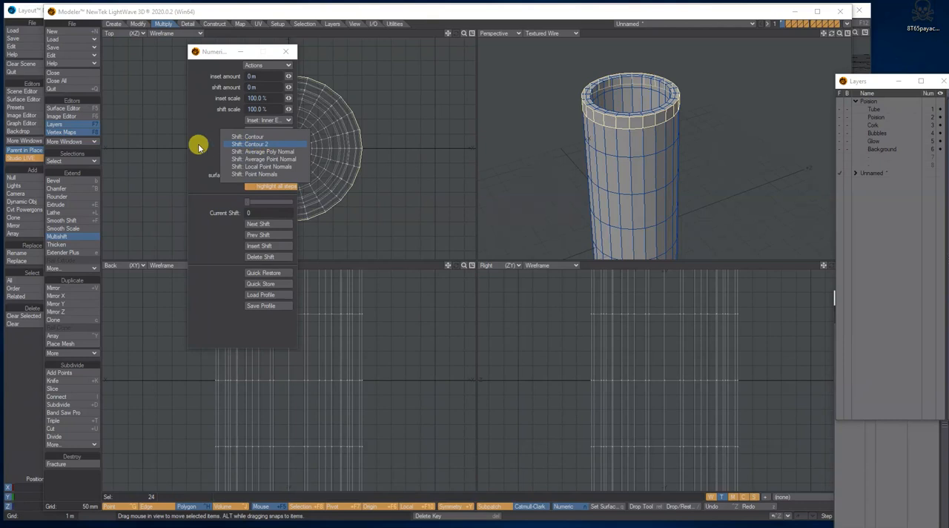
pyautogui.click(198, 149)
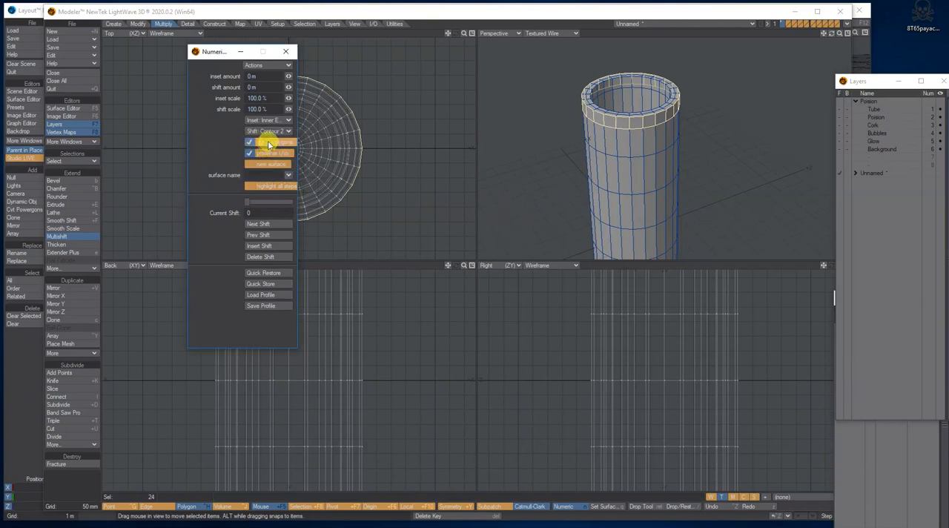
pyautogui.moveTo(210, 51); pyautogui.dragTo(126, 52)
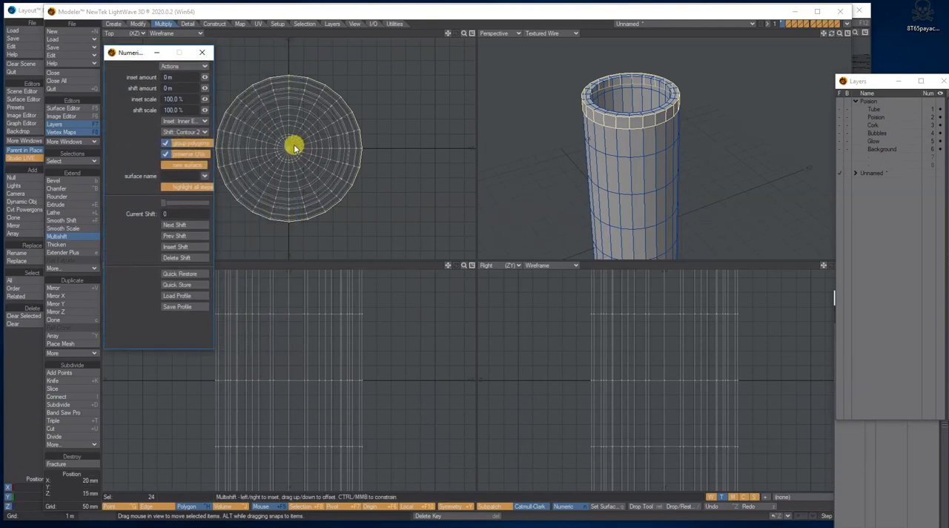
# Step: Try a two-stage Multishift lip: inset about 9.88 mm and shift about 15.33 mm, plus an inserted stage at about 17.38 mm and 40.88 mm
pyautogui.moveTo(289, 151)
pyautogui.mouseDown()
pyautogui.moveTo(286, 133)
pyautogui.moveTo(272, 133)
pyautogui.moveTo(289, 135)
pyautogui.moveTo(273, 136)
pyautogui.moveTo(278, 148)
pyautogui.mouseUp()
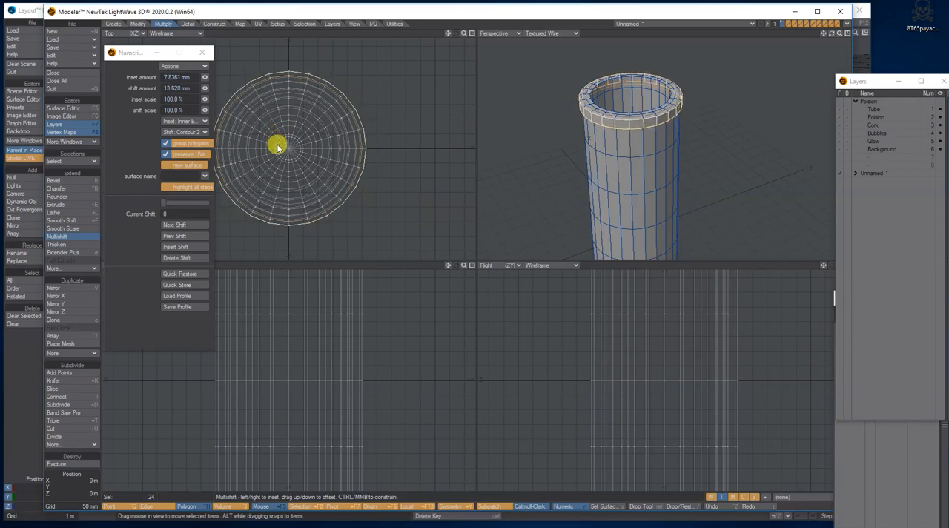
pyautogui.moveTo(277, 147); pyautogui.dragTo(274, 146)
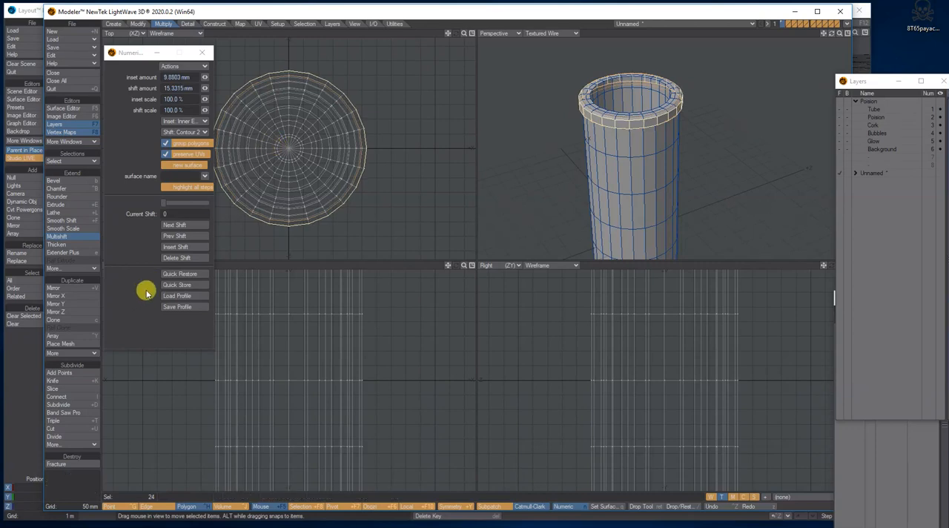
pyautogui.click(185, 246)
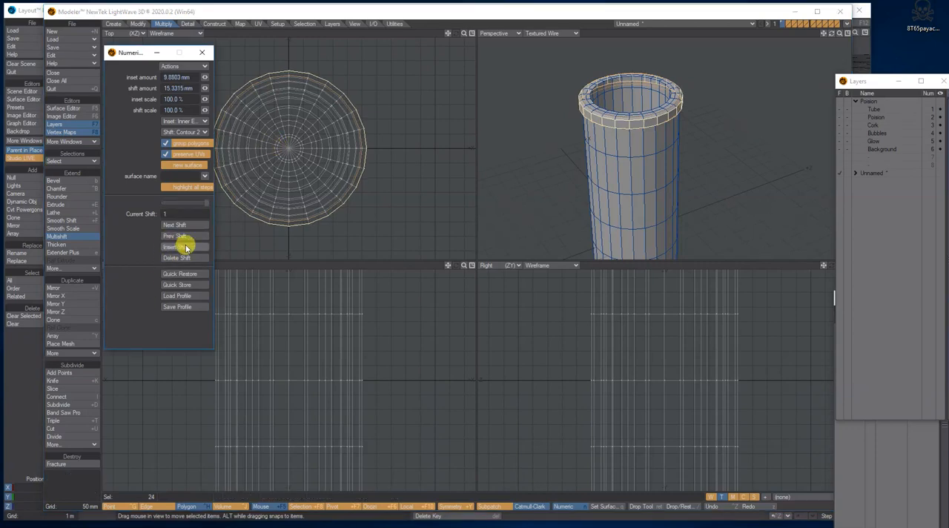
pyautogui.moveTo(289, 150); pyautogui.dragTo(276, 144)
pyautogui.moveTo(832, 34); pyautogui.dragTo(799, 33)
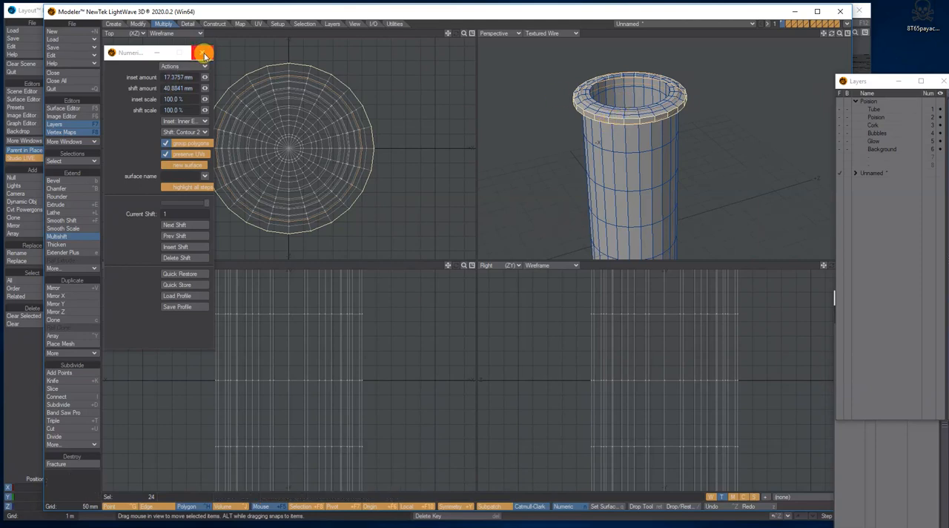
pyautogui.click(203, 54)
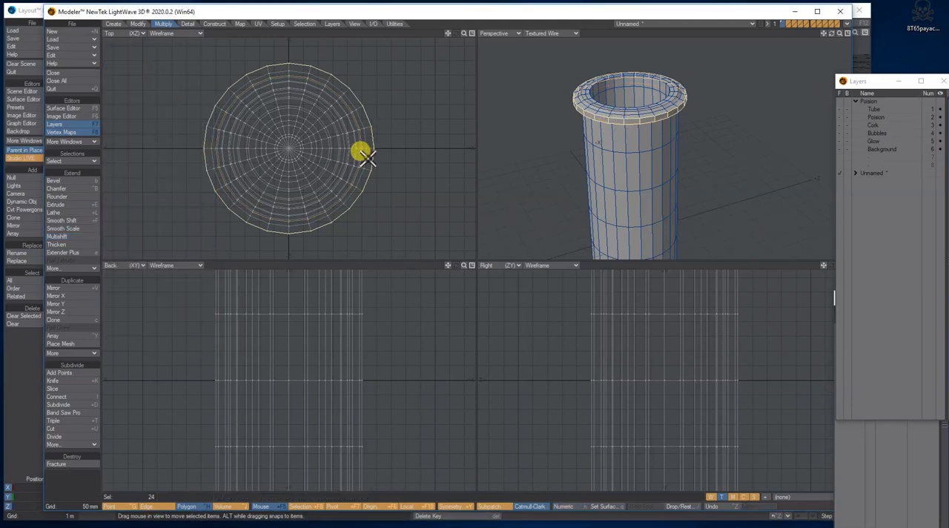
# Step: Deselect the lip polygons and turn the tube into subpatches to inspect the smoothed rim
pyautogui.press('/')
pyautogui.click(223, 119)
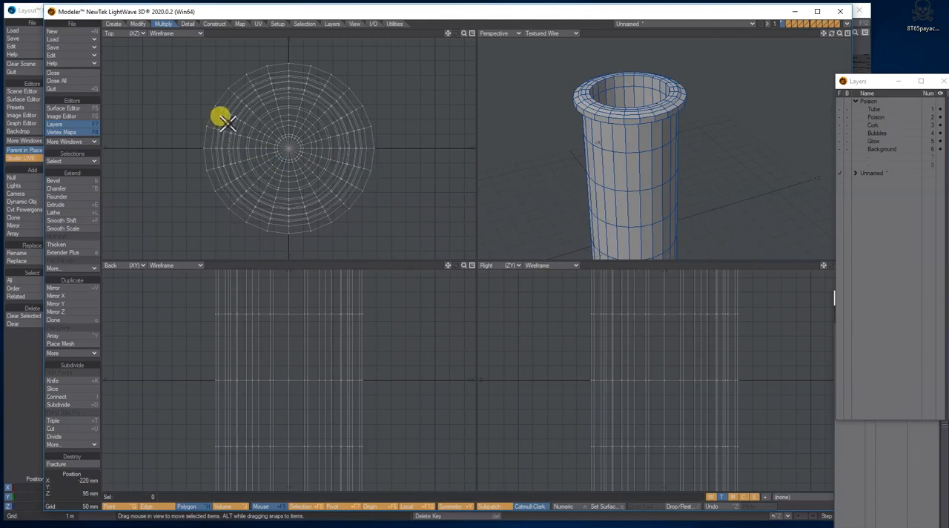
pyautogui.press('Tab')
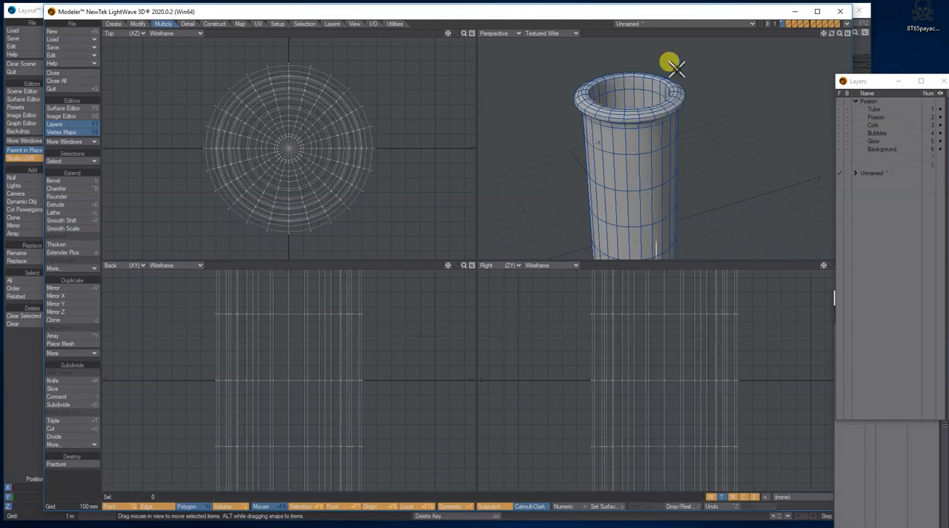
pyautogui.moveTo(832, 36); pyautogui.dragTo(831, 42)
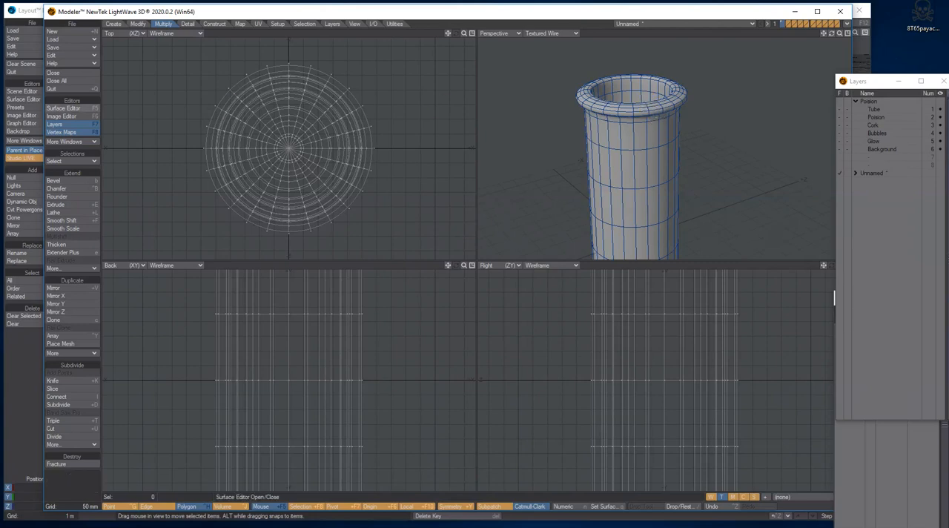
# Step: Compare the lip with the reference image Test tube.jpg, and undo the subpatch conversion and the Multishift
pyautogui.moveTo(0, 111); pyautogui.dragTo(335, 110)
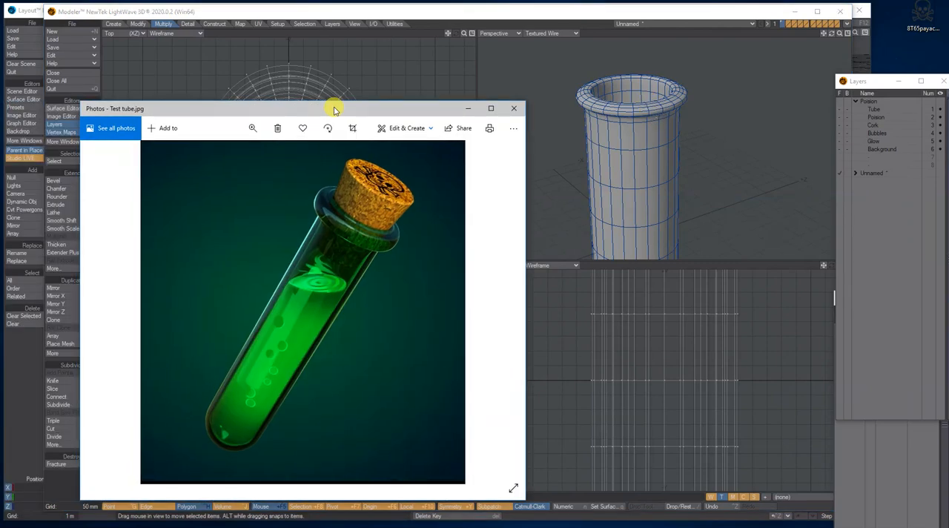
pyautogui.moveTo(331, 109); pyautogui.dragTo(0, 110)
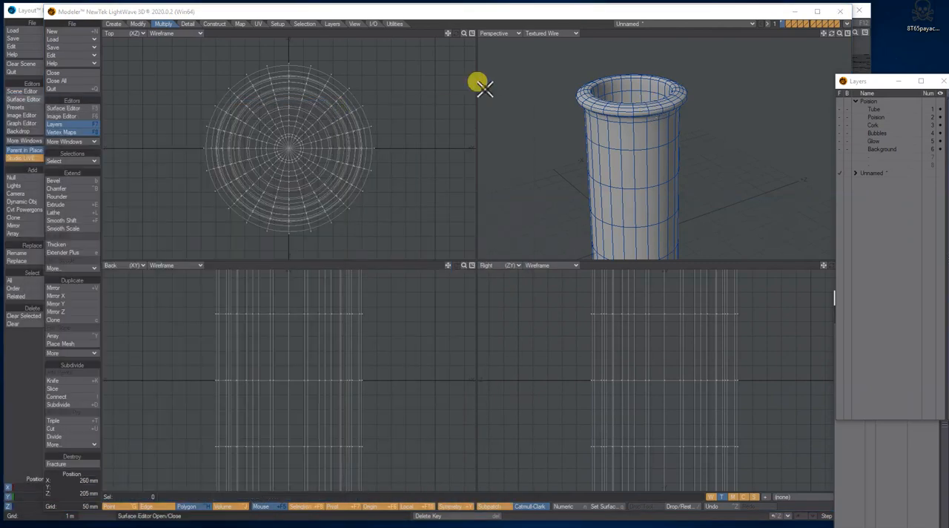
pyautogui.moveTo(831, 35); pyautogui.dragTo(830, 29)
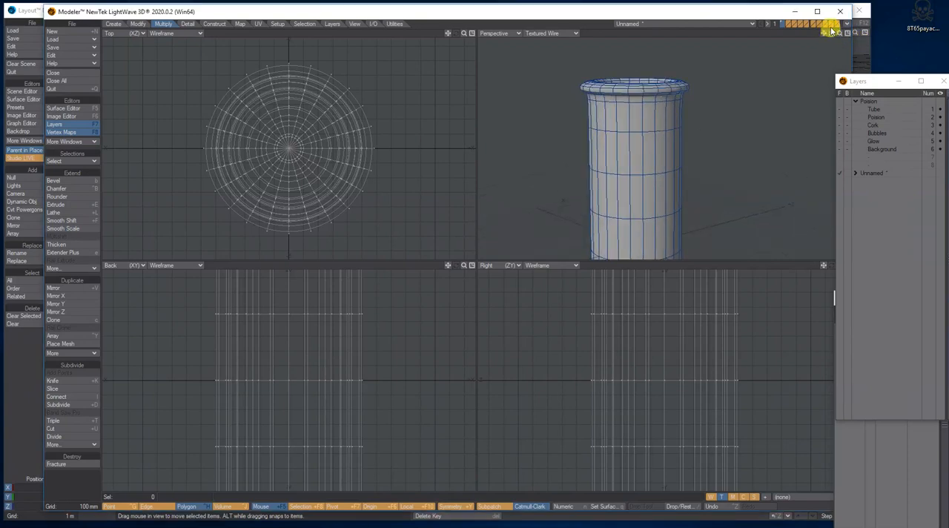
pyautogui.press('u')
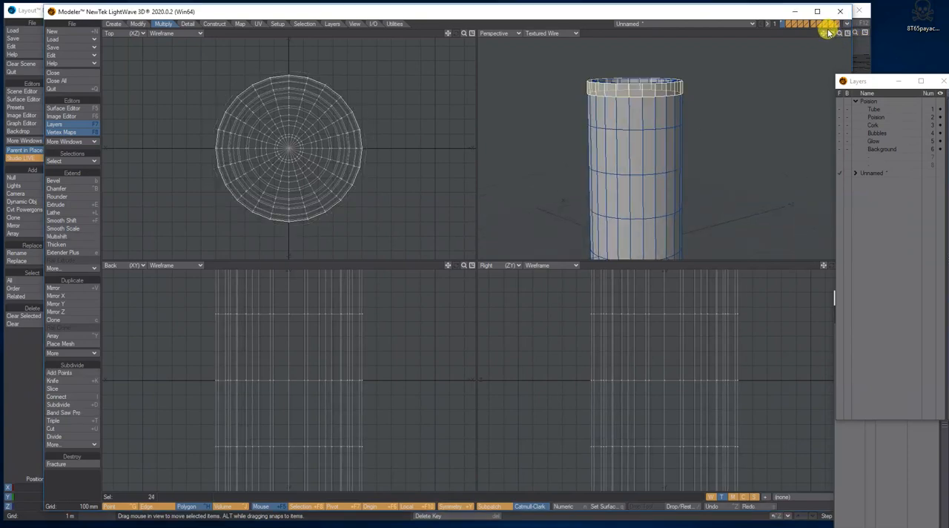
# Step: Select the outer edge loop under the tube's top band and move it down about 35 mm to make the band taller
pyautogui.hotkey('ctrl', 'g')
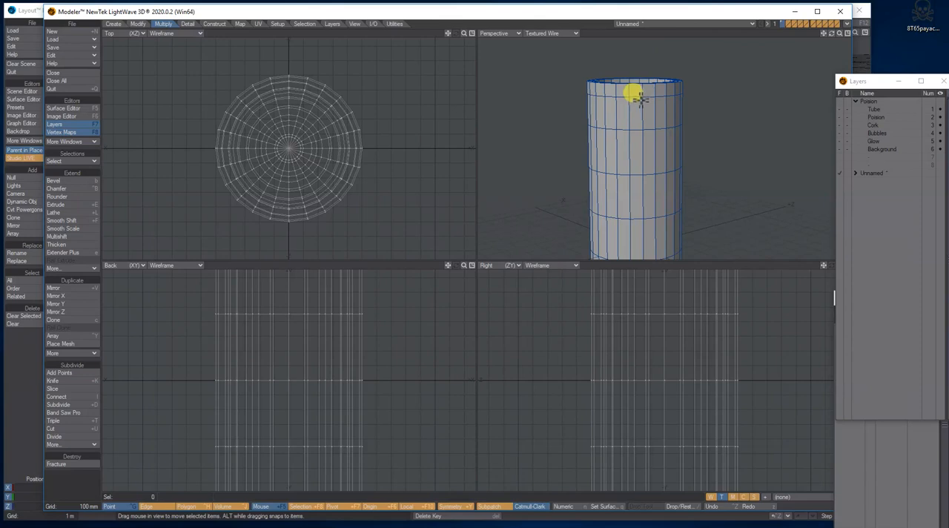
pyautogui.hotkey('ctrl', 'j')
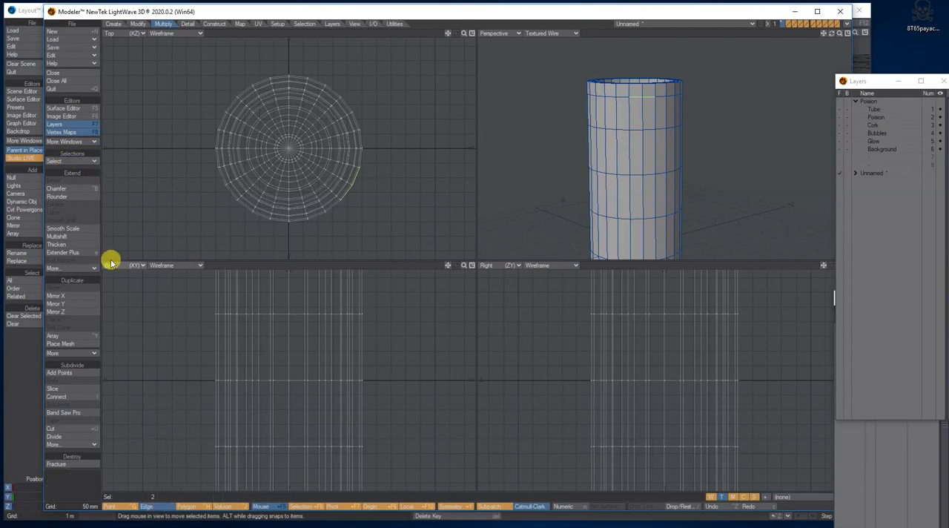
pyautogui.click(78, 160)
pyautogui.click(81, 164)
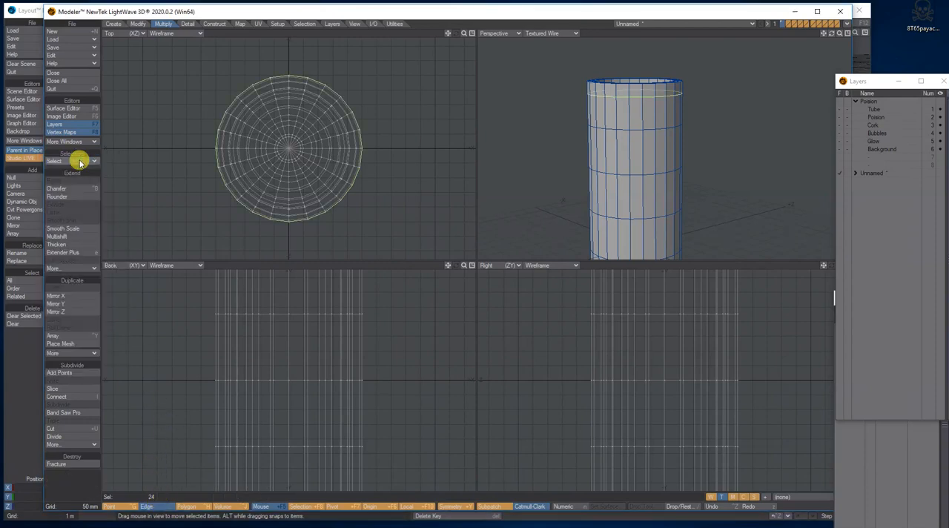
pyautogui.click(141, 24)
pyautogui.click(83, 180)
pyautogui.moveTo(454, 271); pyautogui.dragTo(374, 300)
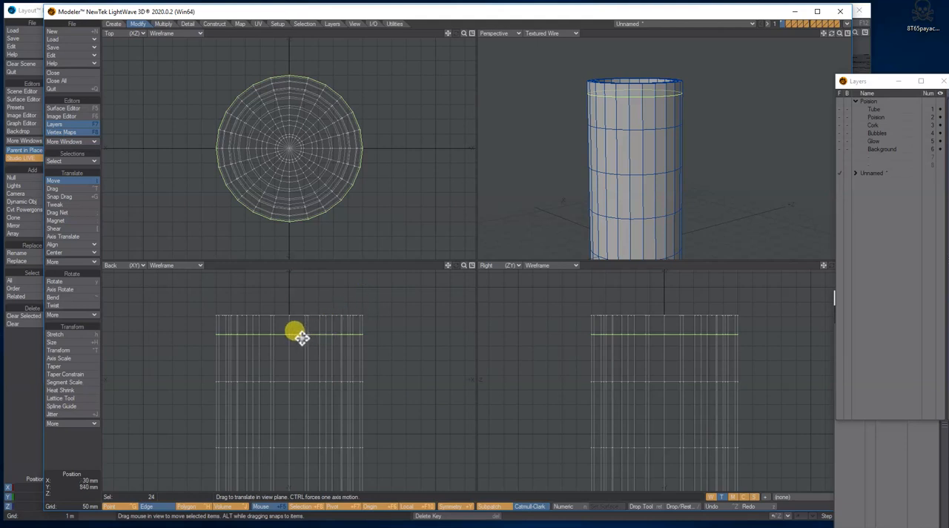
pyautogui.moveTo(286, 337); pyautogui.dragTo(286, 347)
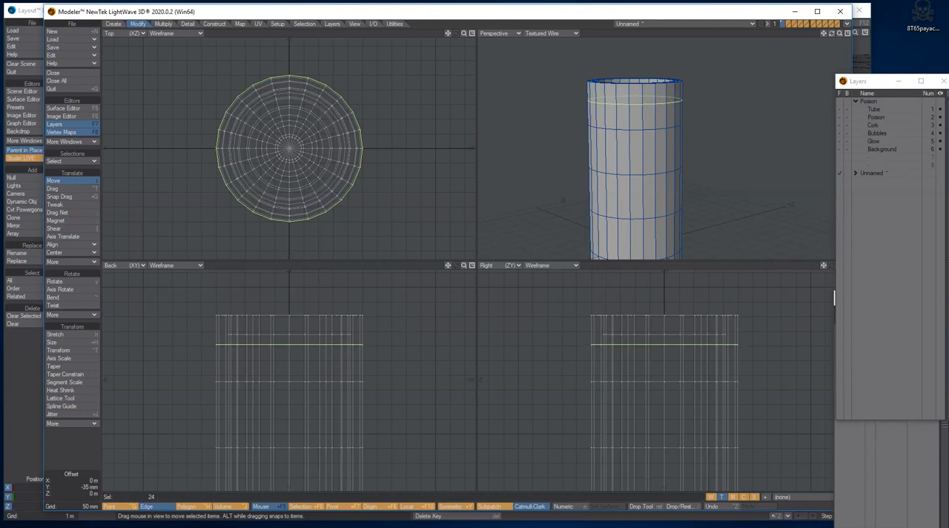
pyautogui.press('space')
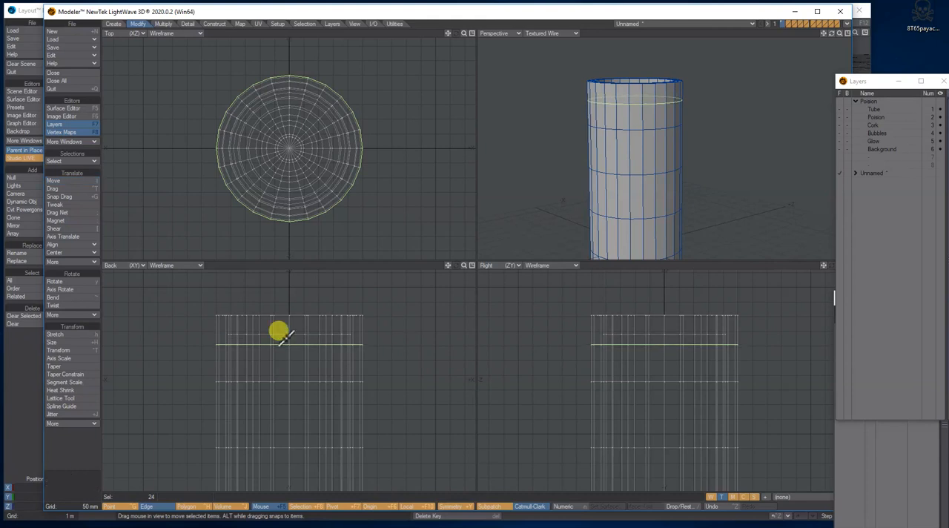
# Step: Return to the band's polygon selection and Multishift it outward about 39.18 mm with an inset of about 2.73 mm
pyautogui.press('/')
pyautogui.press('space')
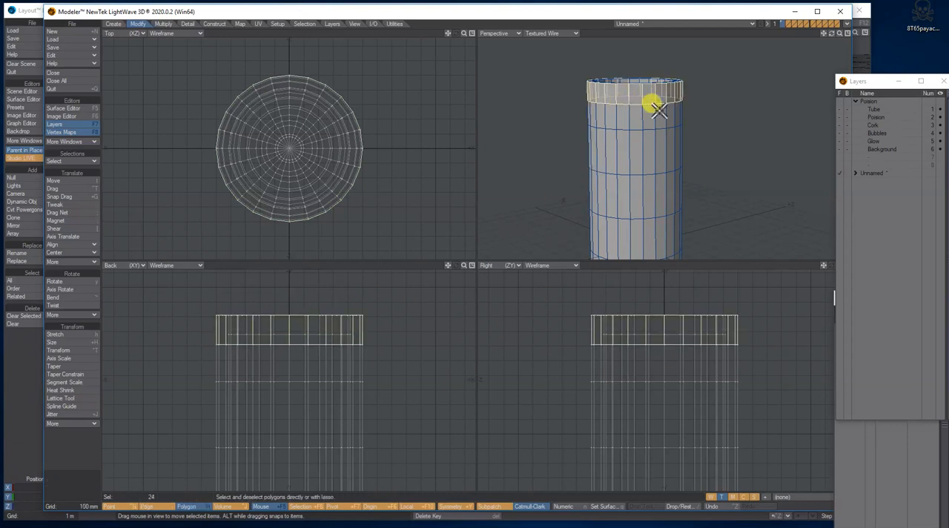
pyautogui.moveTo(831, 34); pyautogui.dragTo(831, 34)
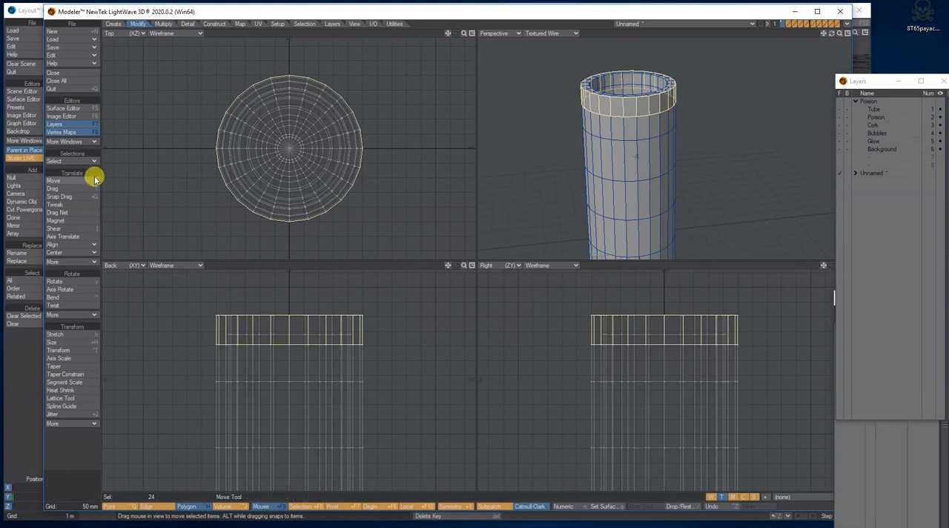
pyautogui.click(164, 23)
pyautogui.click(71, 236)
pyautogui.press('n')
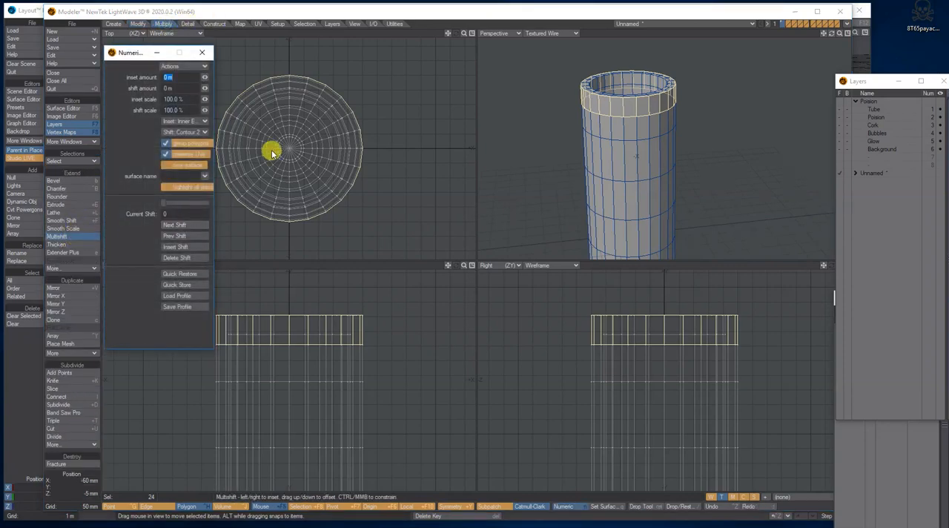
pyautogui.moveTo(289, 148)
pyautogui.mouseDown()
pyautogui.moveTo(294, 140)
pyautogui.moveTo(286, 137)
pyautogui.mouseUp()
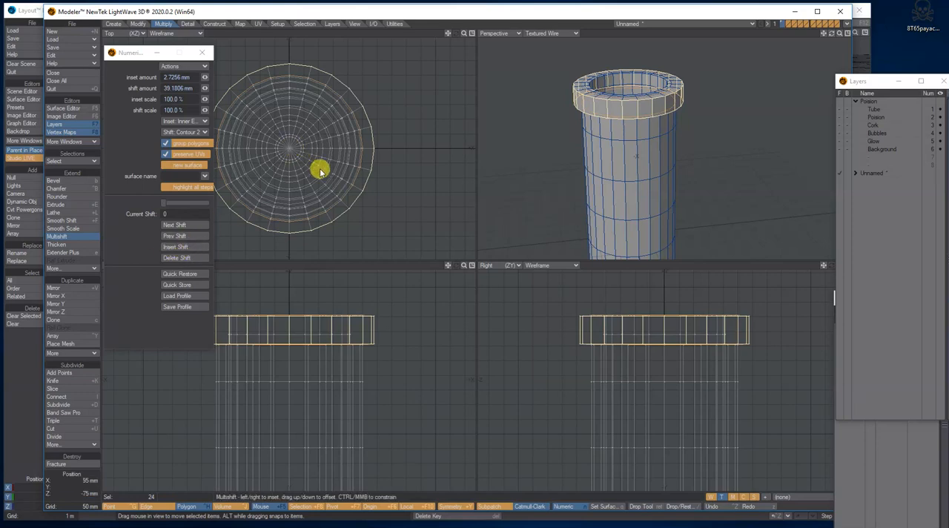
# Step: Insert further Multishift stages that bevel the lip to an inset of about 23.51 mm and a shift of about 71.55 mm, and deselect it
pyautogui.moveTo(290, 149); pyautogui.dragTo(278, 145)
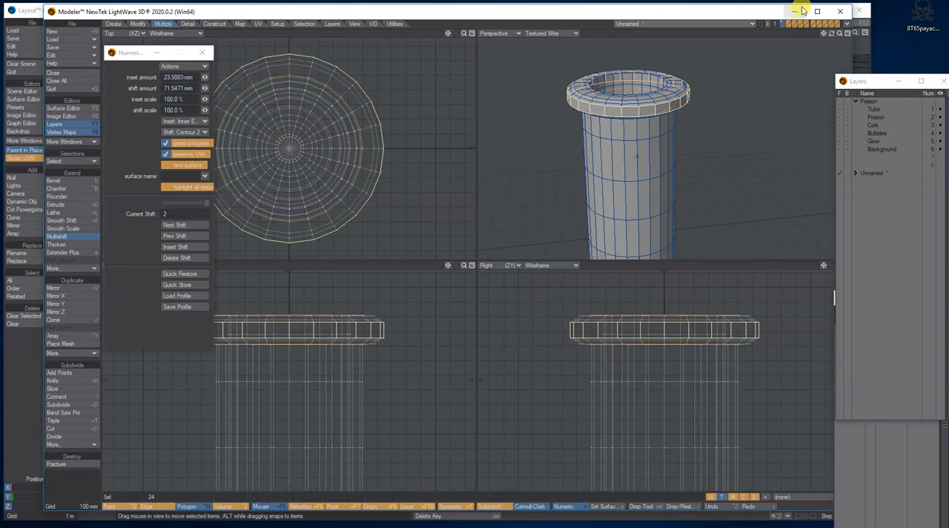
pyautogui.moveTo(830, 34); pyautogui.dragTo(823, 23)
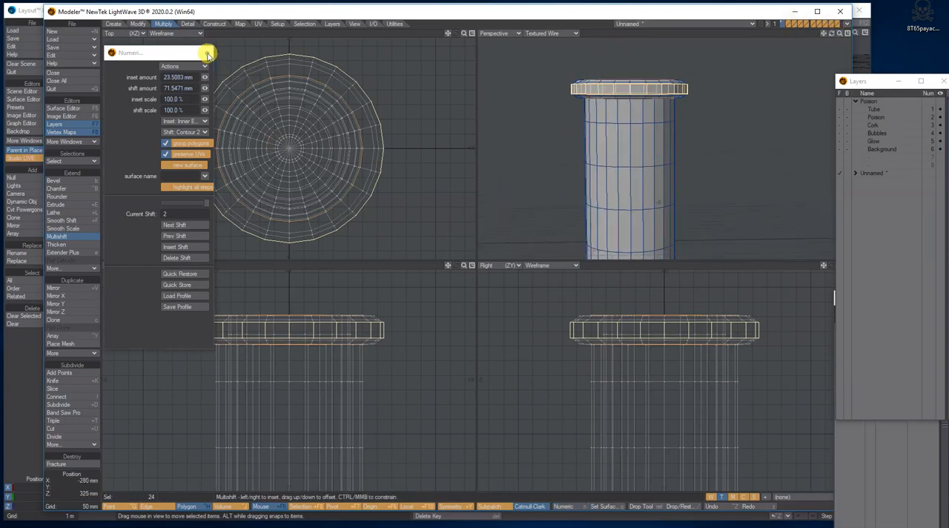
pyautogui.click(203, 53)
pyautogui.click(288, 90)
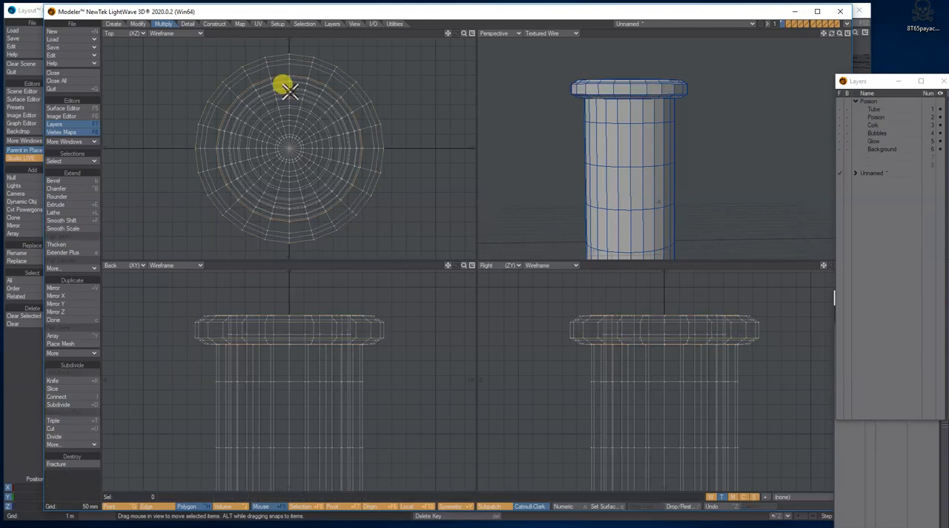
# Step: Convert the test tube with its flared lip to subpatches and check the smoothed shape down to the base
pyautogui.press('Tab')
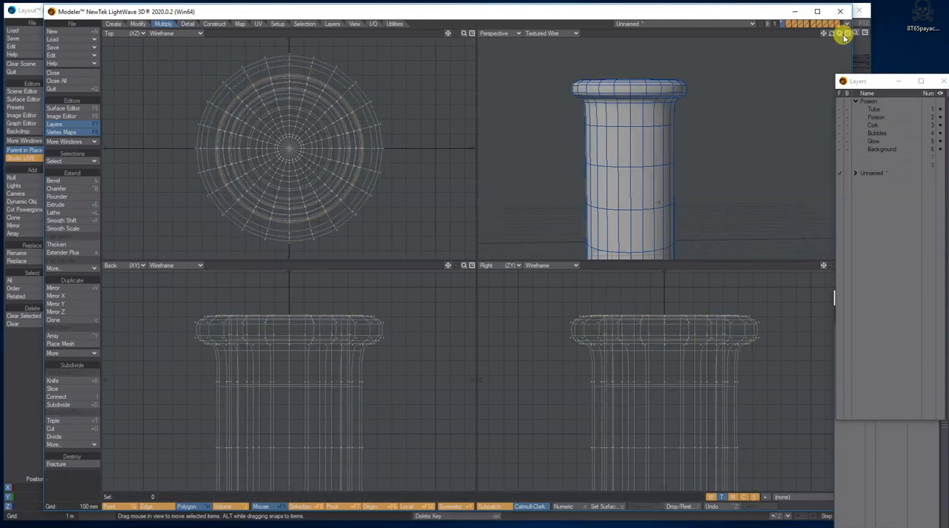
pyautogui.moveTo(831, 35)
pyautogui.mouseDown()
pyautogui.moveTo(840, 78)
pyautogui.moveTo(851, 46)
pyautogui.moveTo(811, 37)
pyautogui.moveTo(806, 72)
pyautogui.moveTo(818, 33)
pyautogui.moveTo(837, 36)
pyautogui.moveTo(822, 35)
pyautogui.mouseUp()
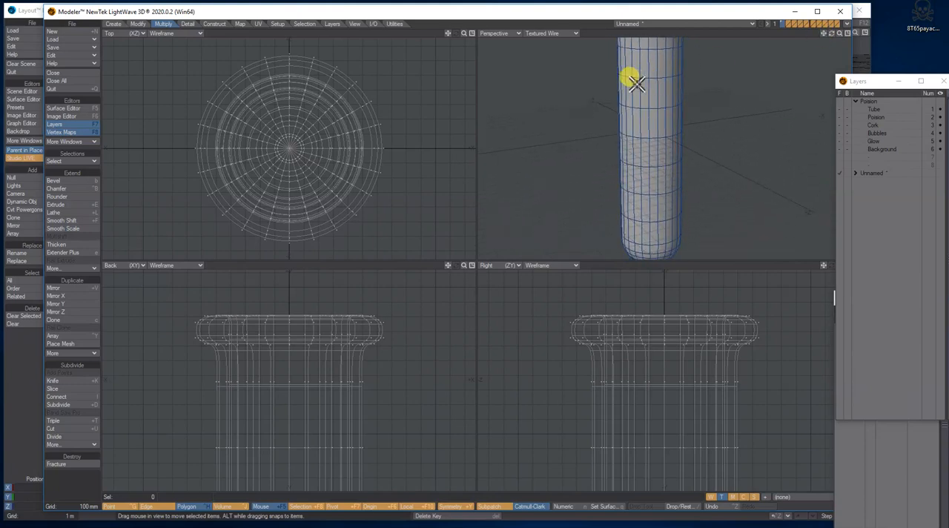
pyautogui.moveTo(653, 80); pyautogui.dragTo(670, 88)
pyautogui.click(676, 88)
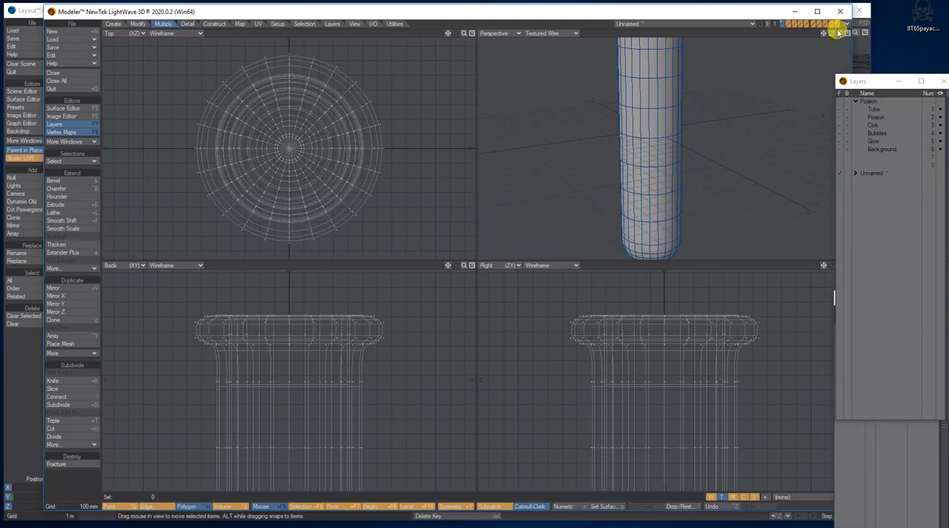
# Step: Select two adjacent polygons on the tube's inner wall, one band lower than the first pick, and extend them into a full loop
pyautogui.moveTo(825, 33); pyautogui.dragTo(831, 37)
pyautogui.moveTo(669, 71); pyautogui.dragTo(656, 68)
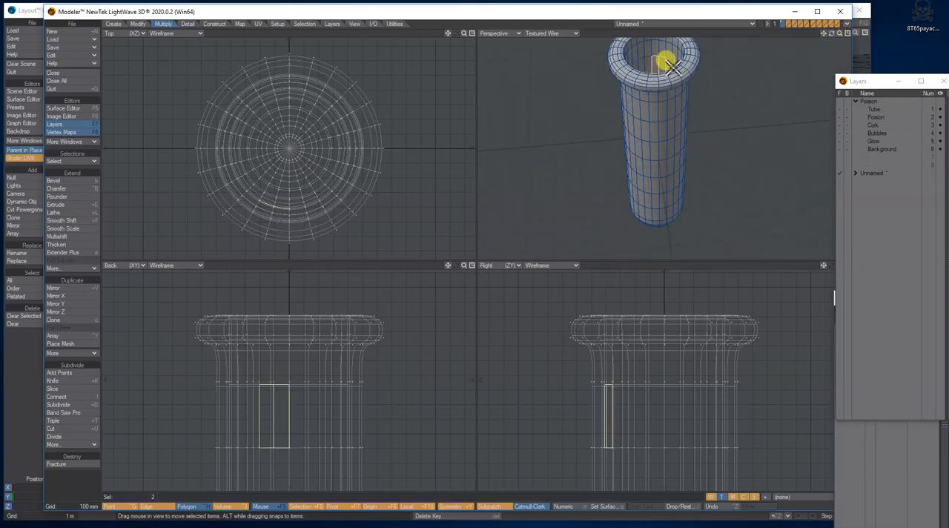
pyautogui.moveTo(830, 33)
pyautogui.mouseDown()
pyautogui.moveTo(816, 35)
pyautogui.moveTo(818, 46)
pyautogui.mouseUp()
pyautogui.press('/')
pyautogui.moveTo(644, 86); pyautogui.dragTo(636, 85)
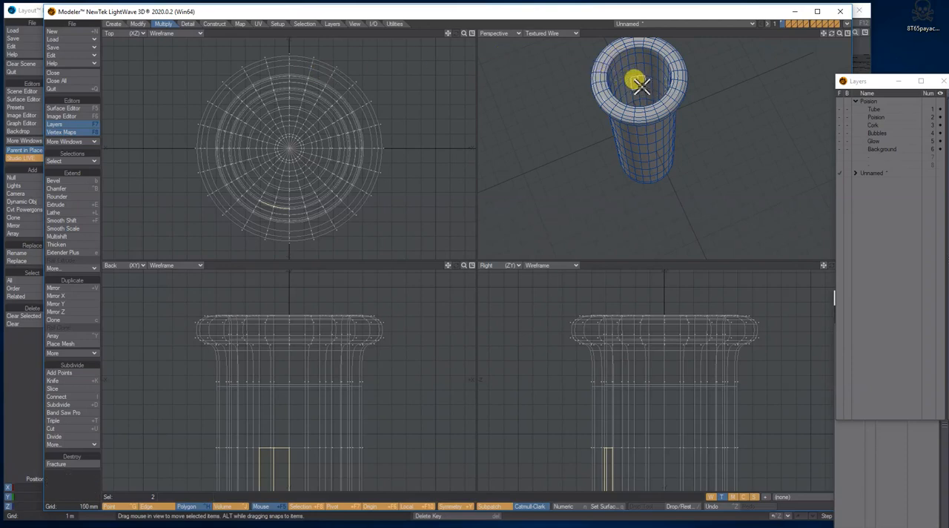
pyautogui.click(74, 160)
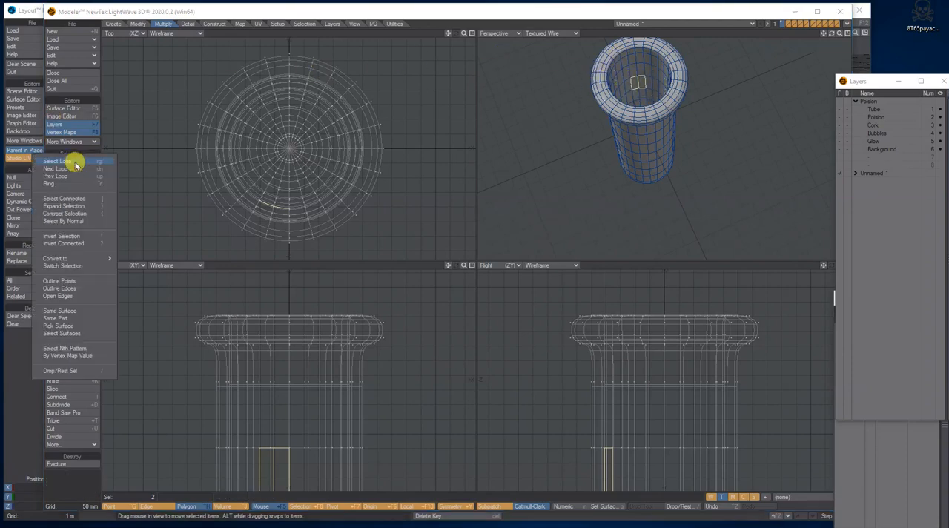
pyautogui.click(75, 163)
# Step: Examine the selected inner-wall loop and the rest of the tube from several angles to judge the poison's fill level
pyautogui.moveTo(832, 36); pyautogui.dragTo(720, 121)
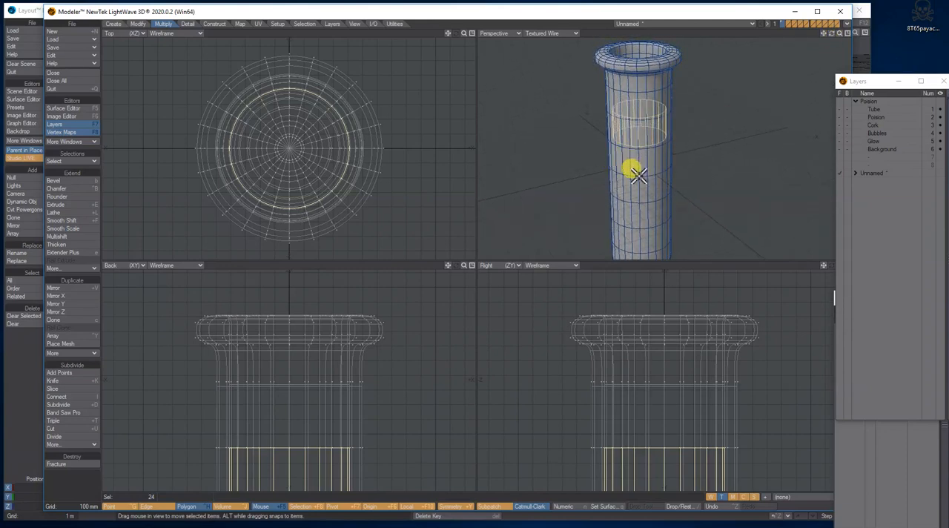
pyautogui.moveTo(823, 34); pyautogui.dragTo(807, 3)
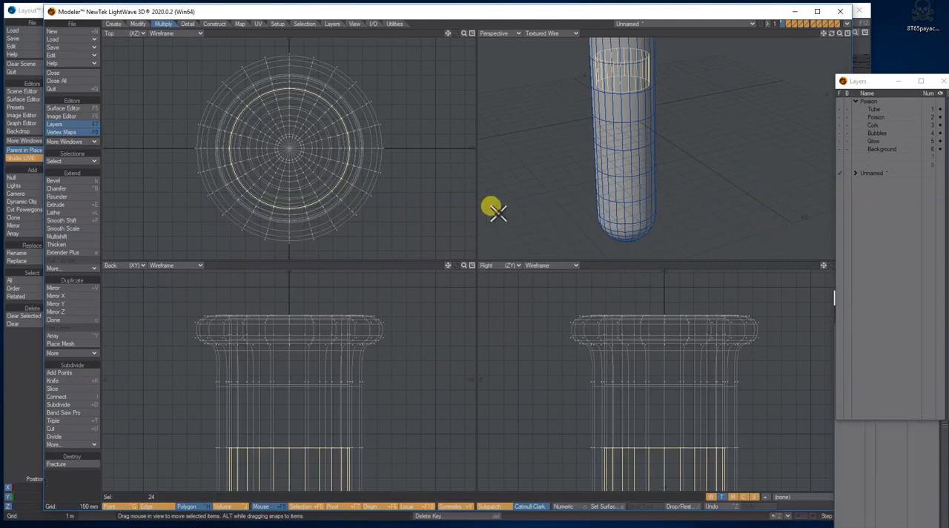
pyautogui.moveTo(448, 267)
pyautogui.mouseDown()
pyautogui.moveTo(449, 45)
pyautogui.moveTo(445, 276)
pyautogui.mouseUp()
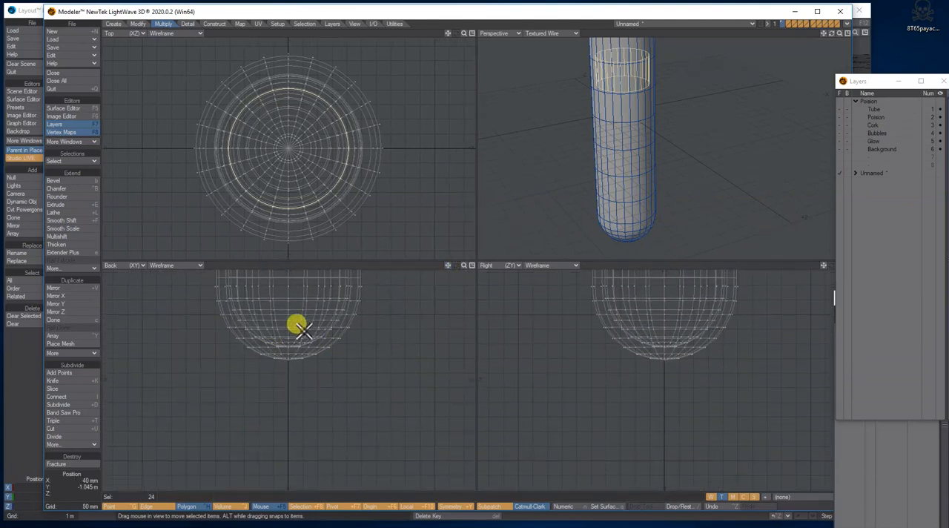
pyautogui.moveTo(448, 266); pyautogui.dragTo(446, 527)
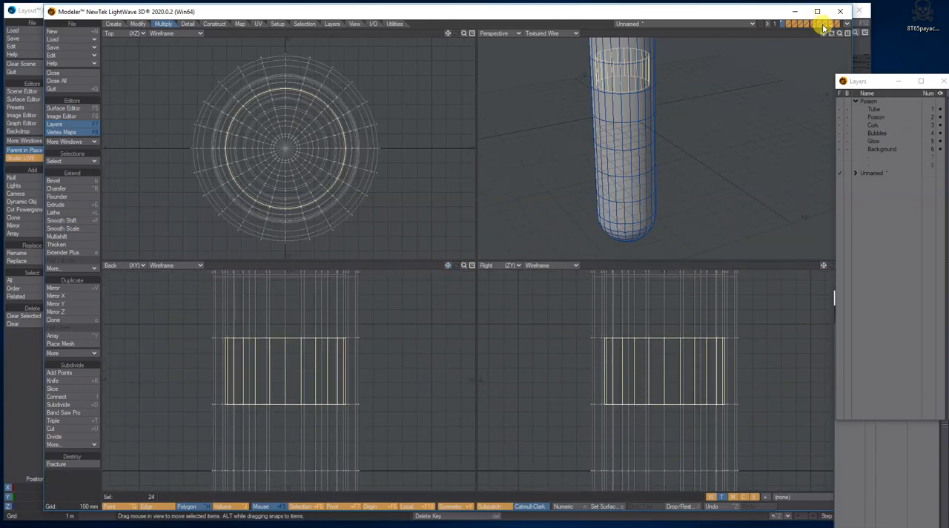
pyautogui.moveTo(832, 37); pyautogui.dragTo(821, 33)
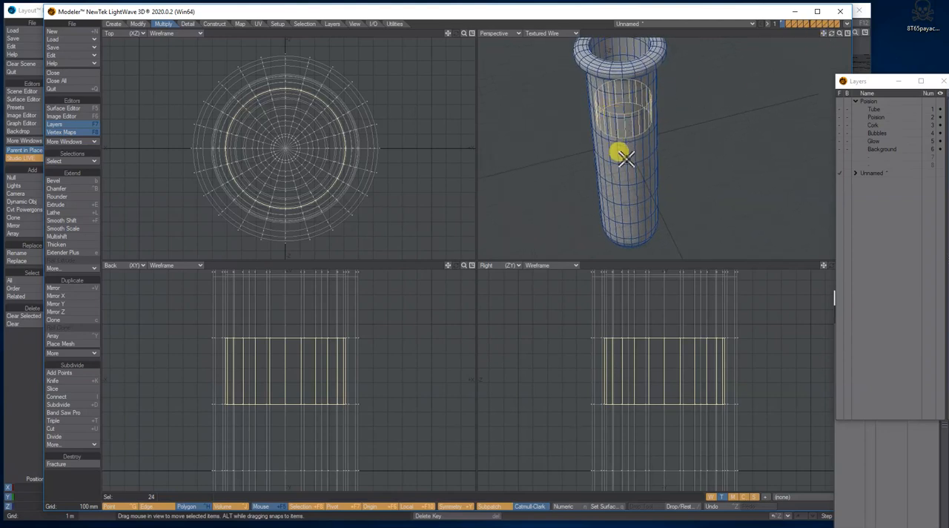
pyautogui.moveTo(828, 34); pyautogui.dragTo(828, 35)
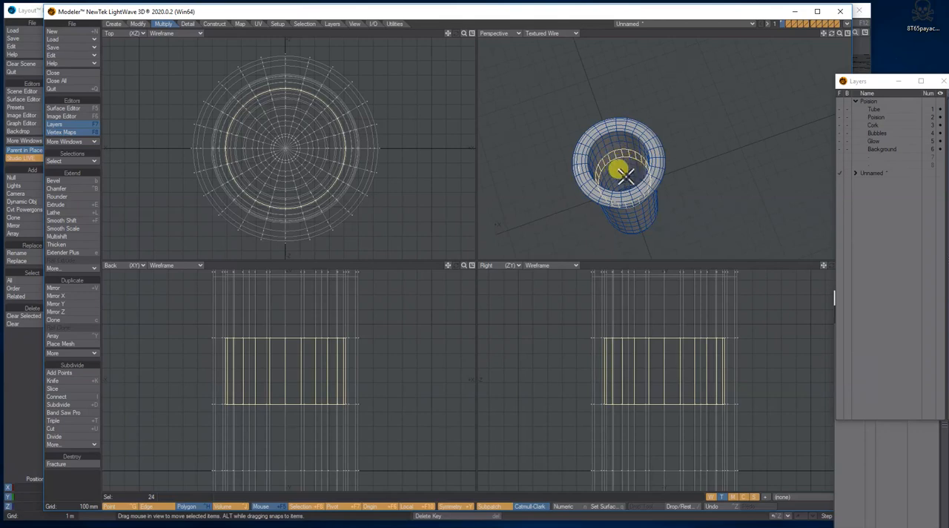
pyautogui.moveTo(831, 33); pyautogui.dragTo(814, 6)
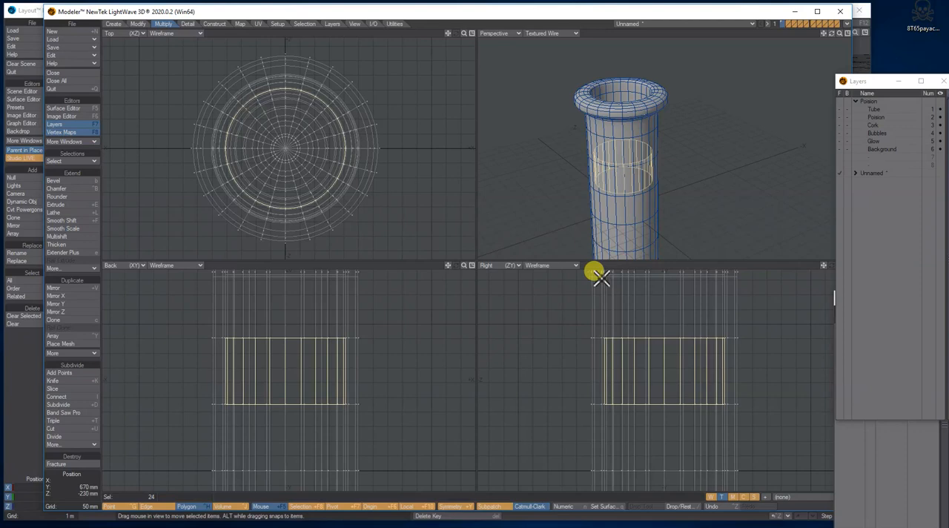
pyautogui.moveTo(825, 34); pyautogui.dragTo(824, 35)
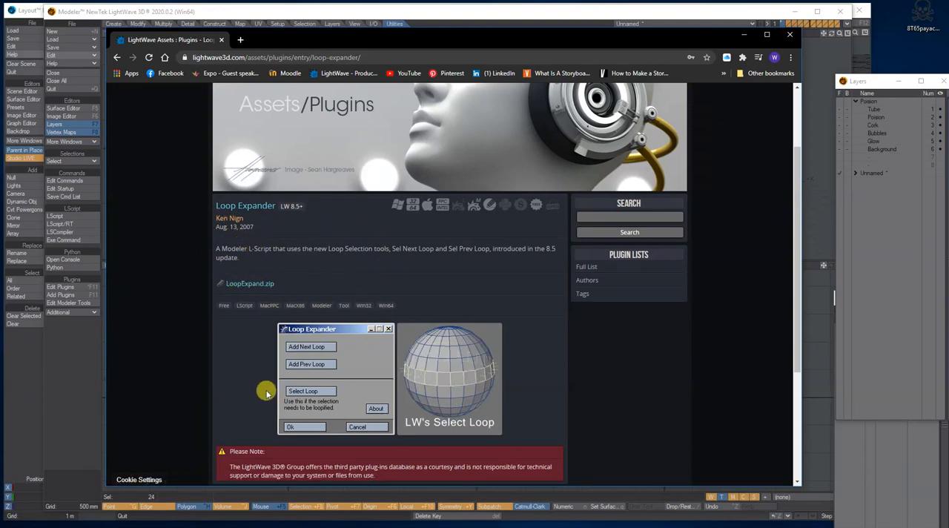
# Step: Leave the Loop Expander web page and use that plug-in in Modeler to add previous loops down through the tube's rounded inner bottom
pyautogui.moveTo(568, 36); pyautogui.dragTo(0, 104)
pyautogui.click(395, 24)
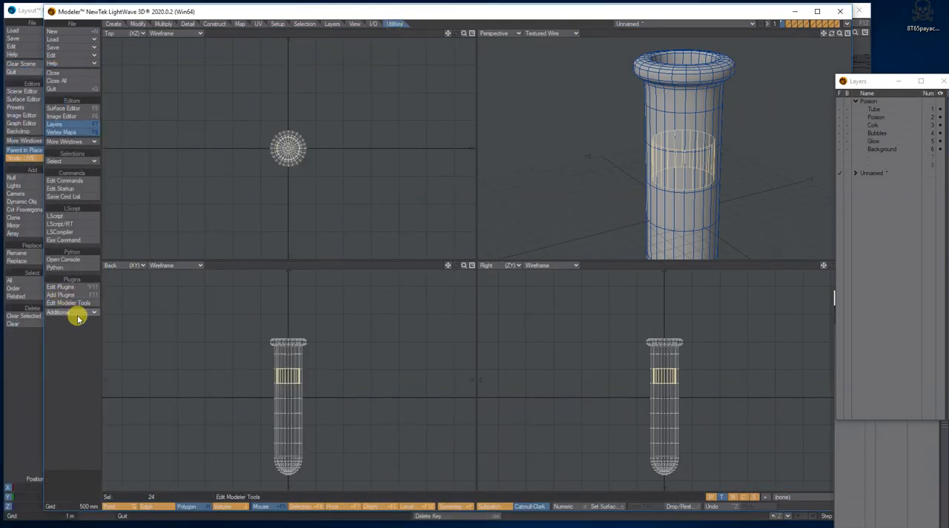
pyautogui.click(847, 35)
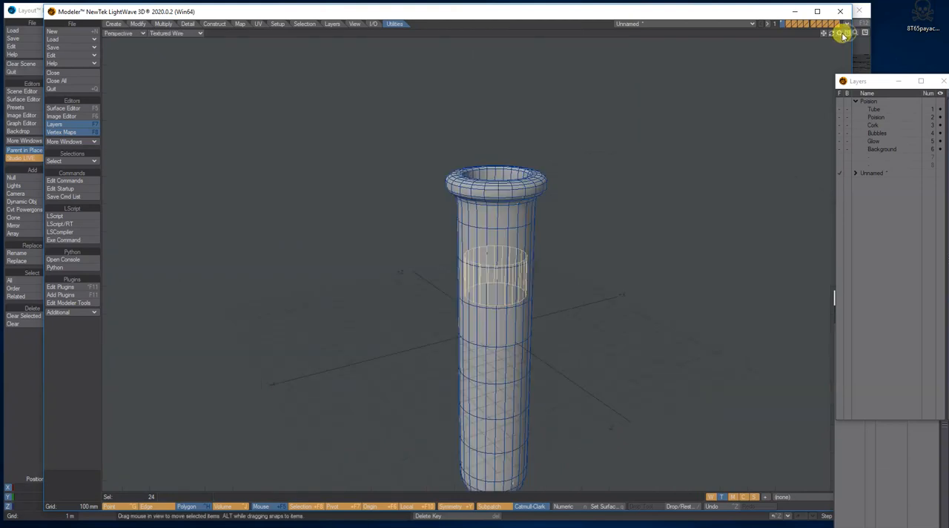
pyautogui.moveTo(825, 35); pyautogui.dragTo(826, 34)
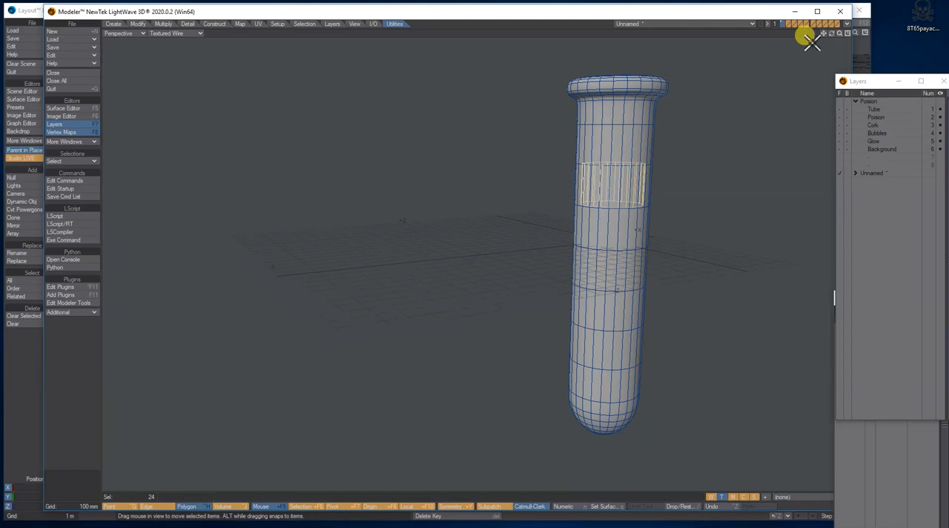
pyautogui.click(68, 313)
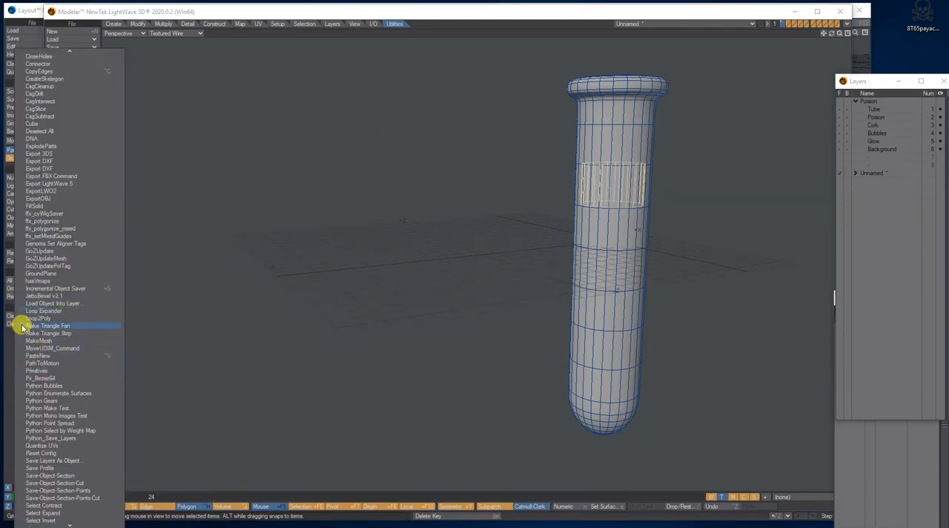
pyautogui.click(46, 311)
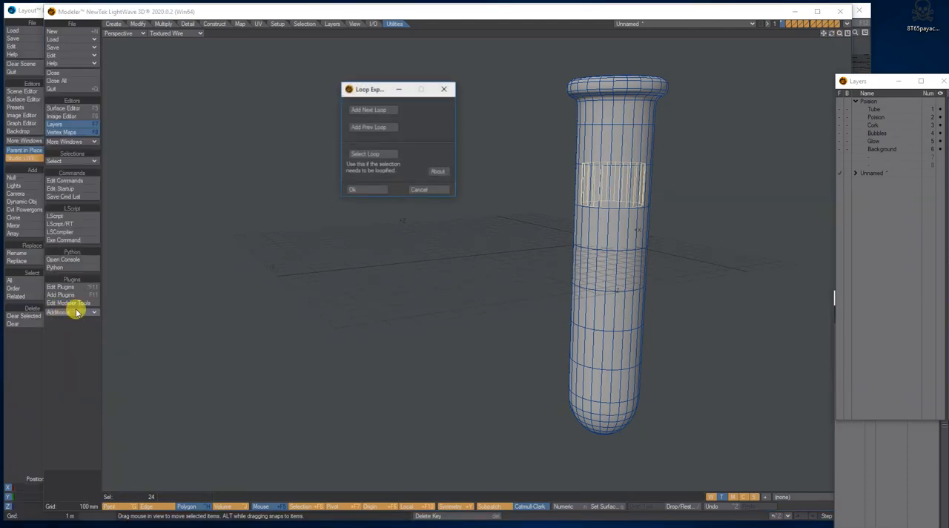
pyautogui.click(372, 128)
pyautogui.click(373, 128)
pyautogui.click(372, 128)
pyautogui.click(372, 128)
pyautogui.click(372, 128)
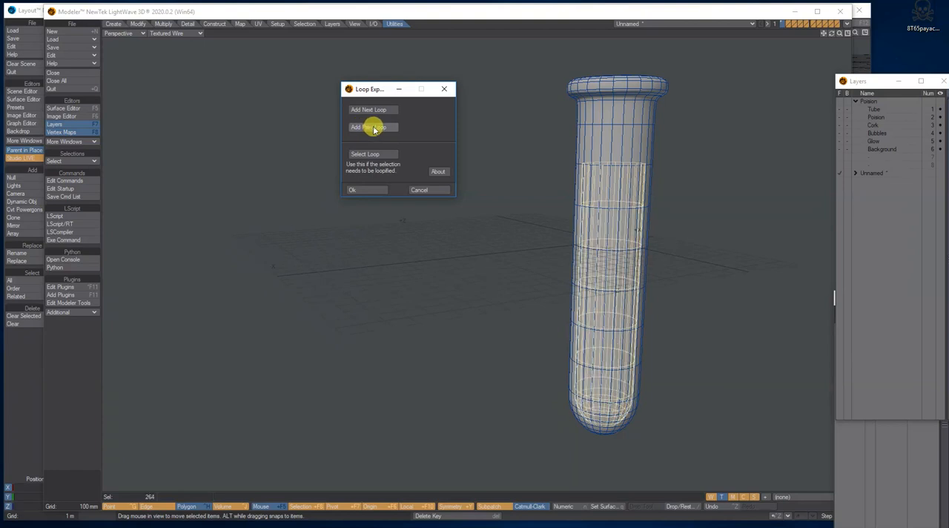
pyautogui.click(374, 129)
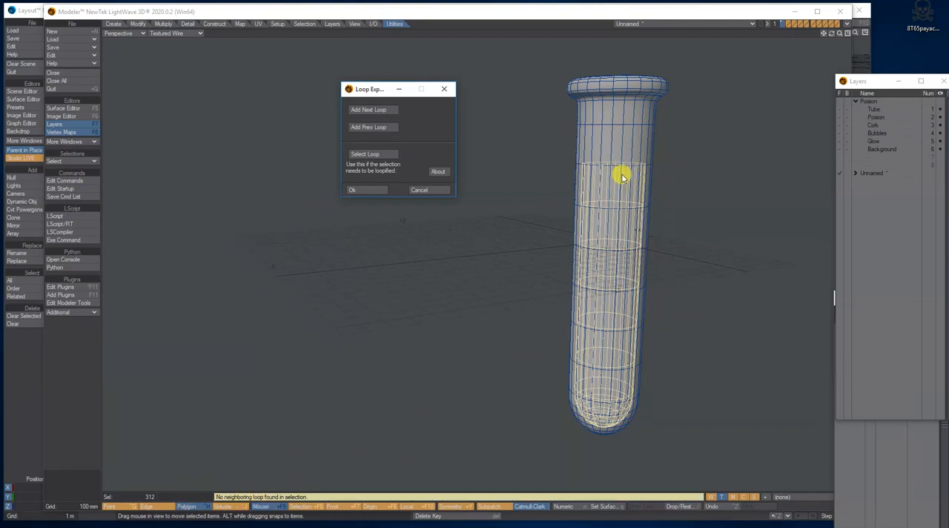
pyautogui.click(370, 190)
# Step: Copy the selected inner polygons into empty layer 2 of the unnamed object and flip them to face outward
pyautogui.click(848, 35)
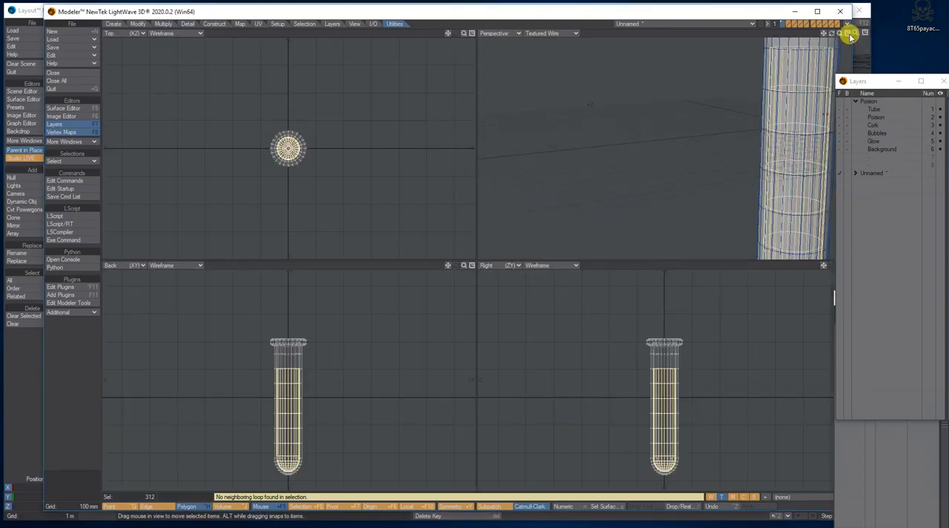
pyautogui.moveTo(841, 35); pyautogui.dragTo(680, 117)
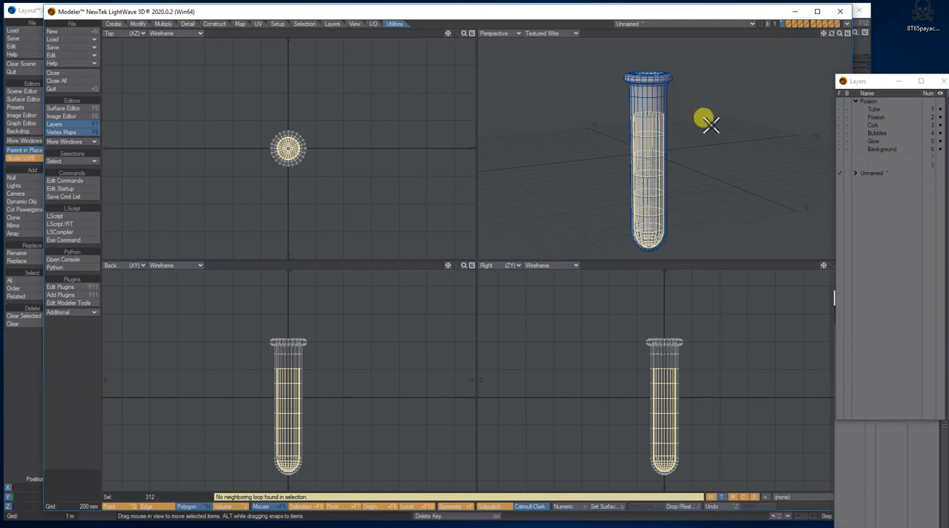
pyautogui.click(856, 174)
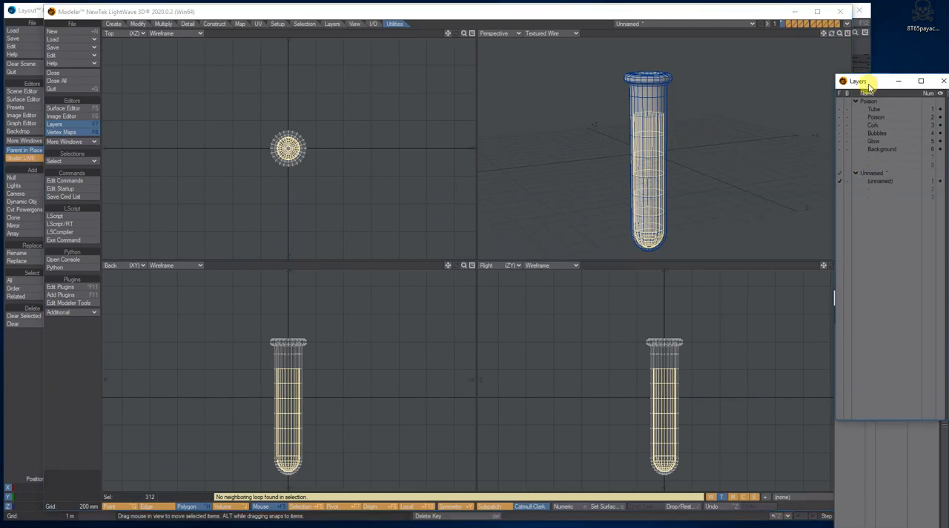
pyautogui.click(878, 122)
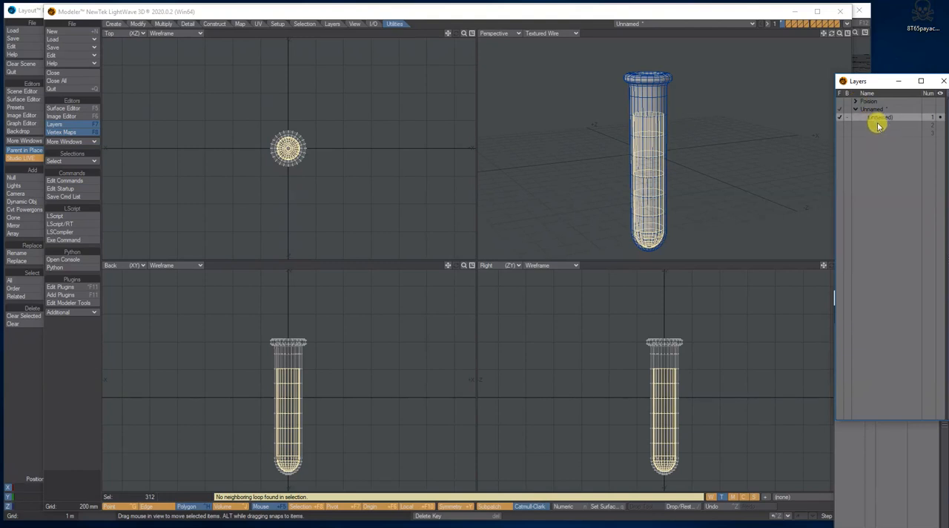
pyautogui.click(878, 126)
pyautogui.hotkey('ctrl', 'v')
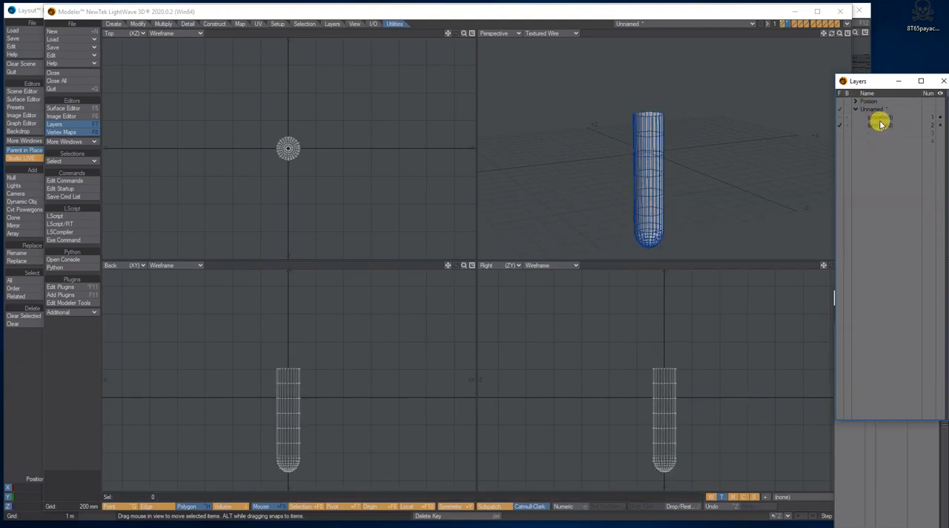
pyautogui.click(881, 126)
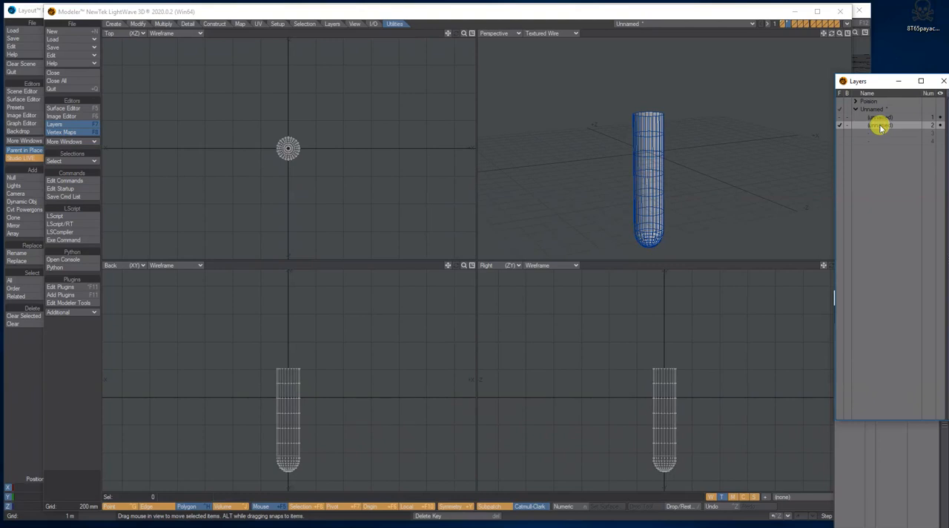
pyautogui.press('f')
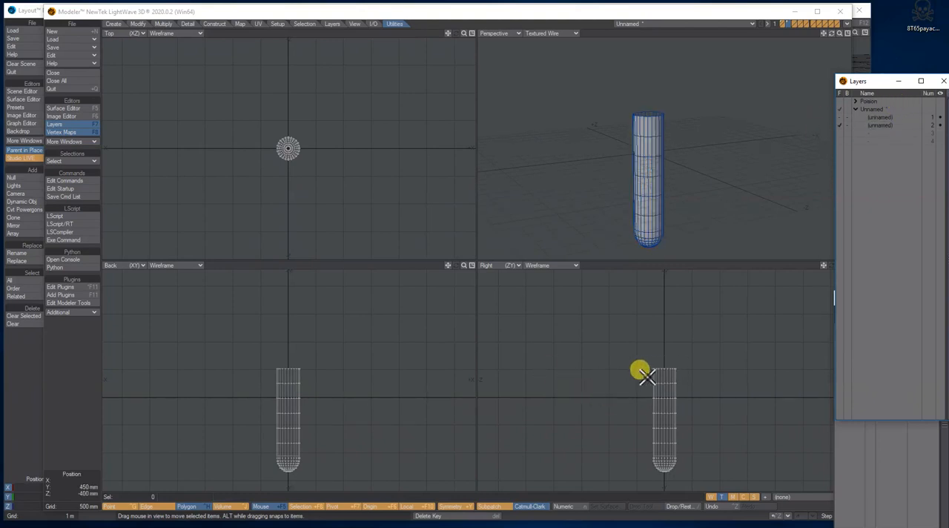
# Step: Select the ring of points at the open top of the copied mesh and make a polygon that caps it
pyautogui.click(128, 505)
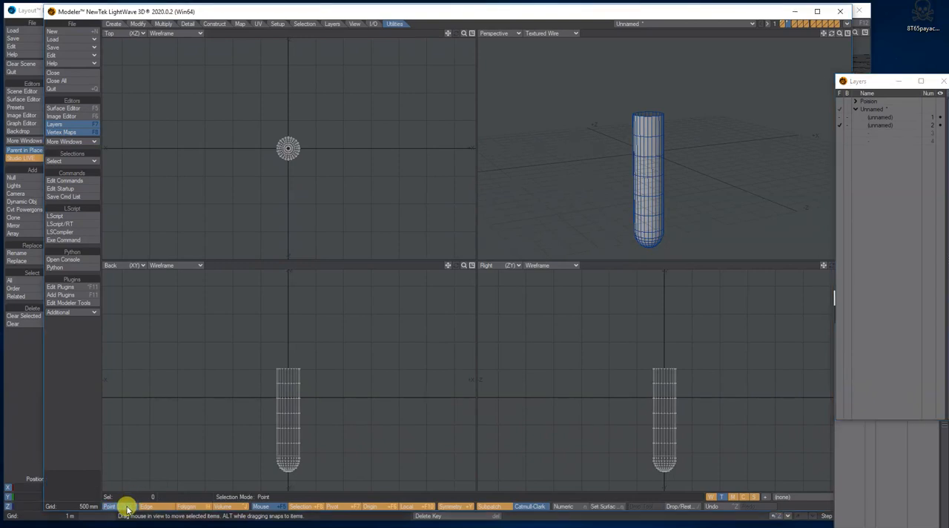
pyautogui.moveTo(263, 373)
pyautogui.mouseDown(button='right')
pyautogui.moveTo(314, 356)
pyautogui.moveTo(254, 368)
pyautogui.moveTo(271, 375)
pyautogui.mouseUp(button='right')
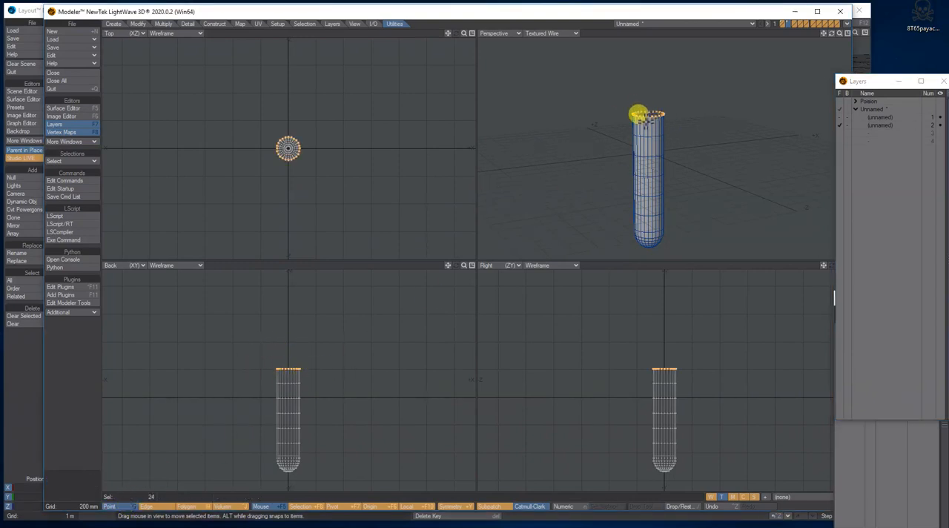
pyautogui.click(115, 24)
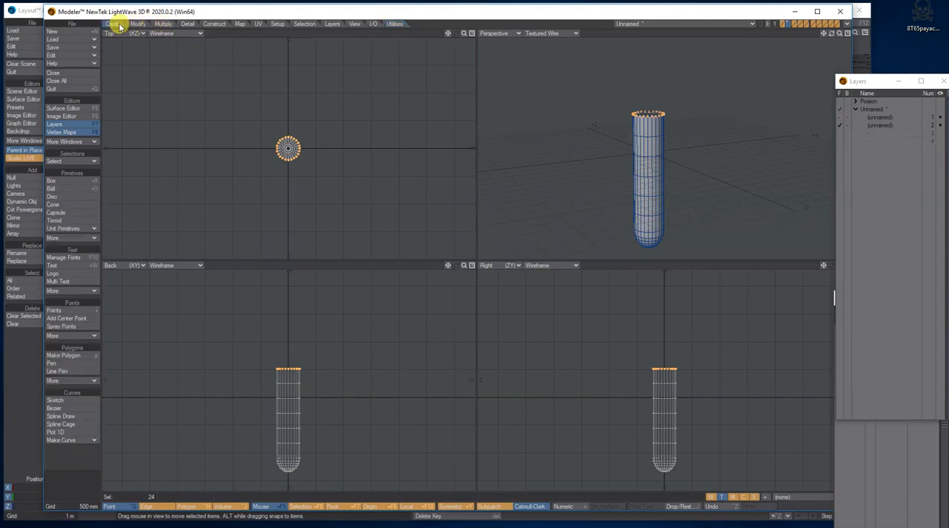
pyautogui.click(72, 358)
pyautogui.moveTo(834, 37); pyautogui.dragTo(662, 97)
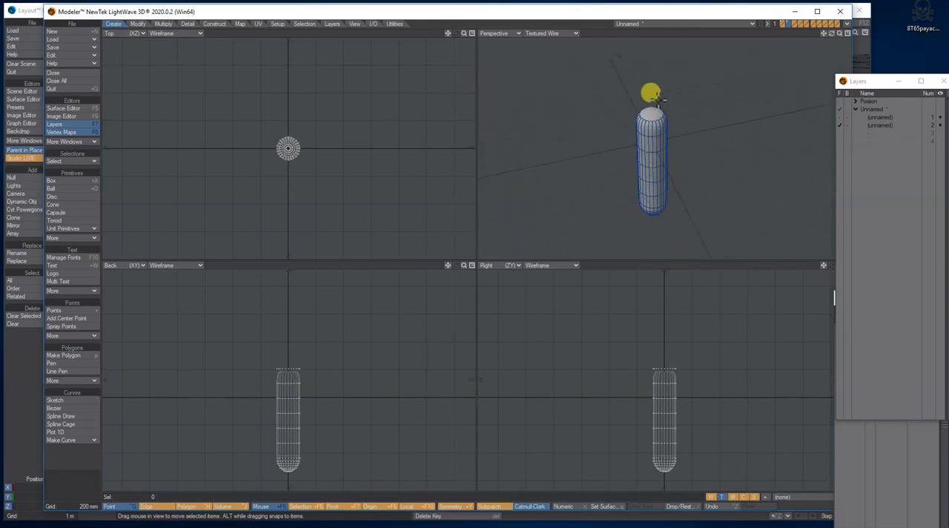
pyautogui.moveTo(826, 33); pyautogui.dragTo(826, 43)
# Step: Select the polygon capping the top of the liquid mesh and bevel it inward into flat concentric rings
pyautogui.press('space')
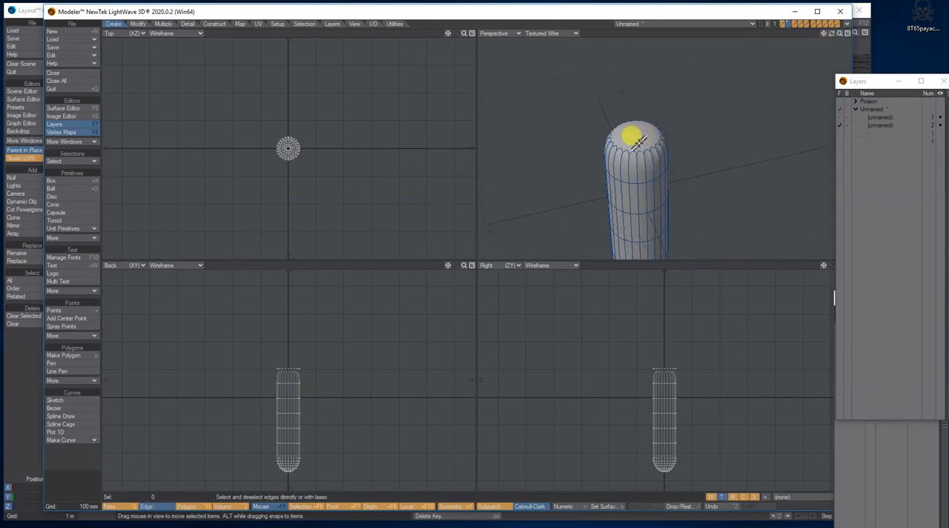
pyautogui.press('space')
pyautogui.click(637, 141)
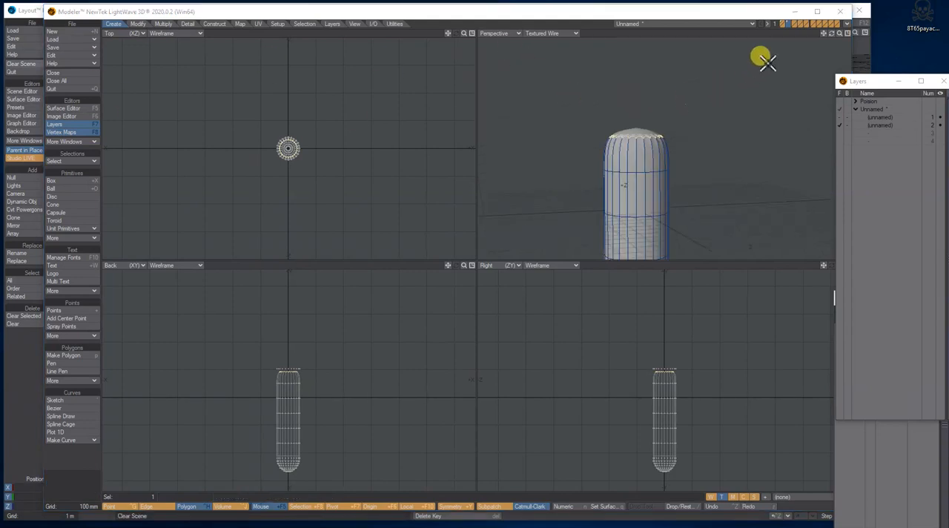
pyautogui.moveTo(830, 34); pyautogui.dragTo(828, 35)
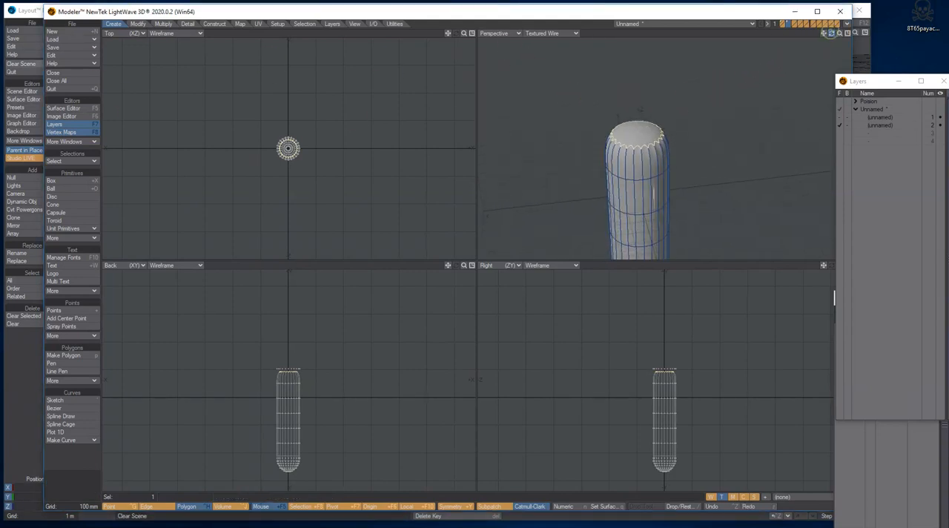
pyautogui.click(163, 24)
pyautogui.click(78, 180)
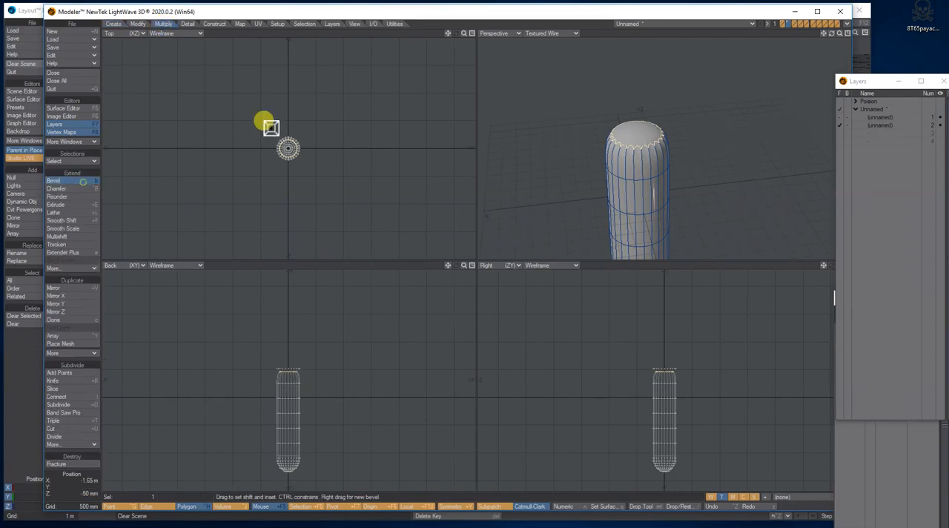
pyautogui.moveTo(466, 34); pyautogui.dragTo(504, 34)
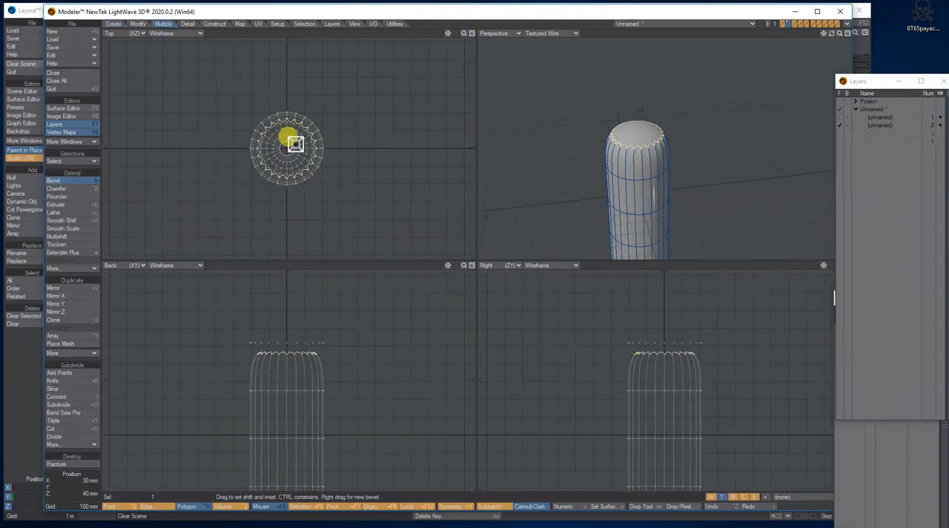
pyautogui.click(287, 149)
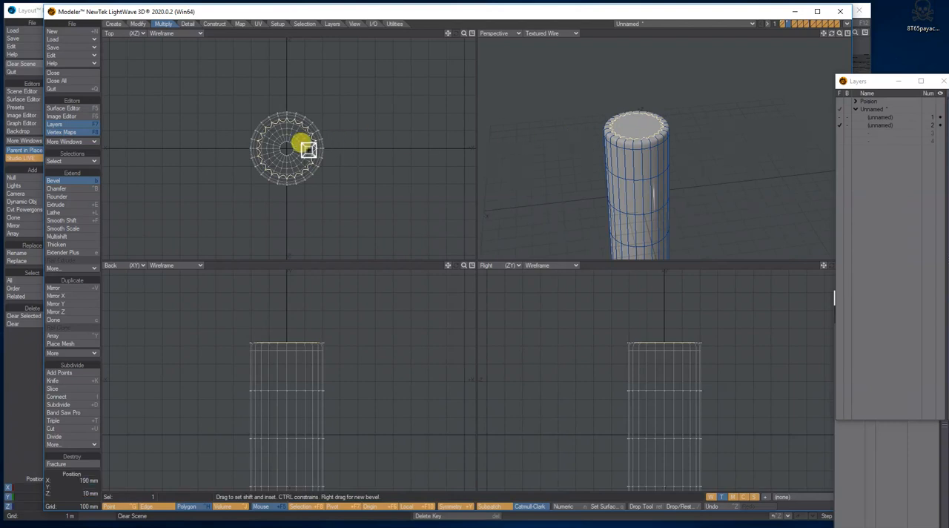
pyautogui.moveTo(290, 151)
pyautogui.mouseDown()
pyautogui.moveTo(275, 147)
pyautogui.moveTo(295, 152)
pyautogui.moveTo(281, 153)
pyautogui.mouseUp()
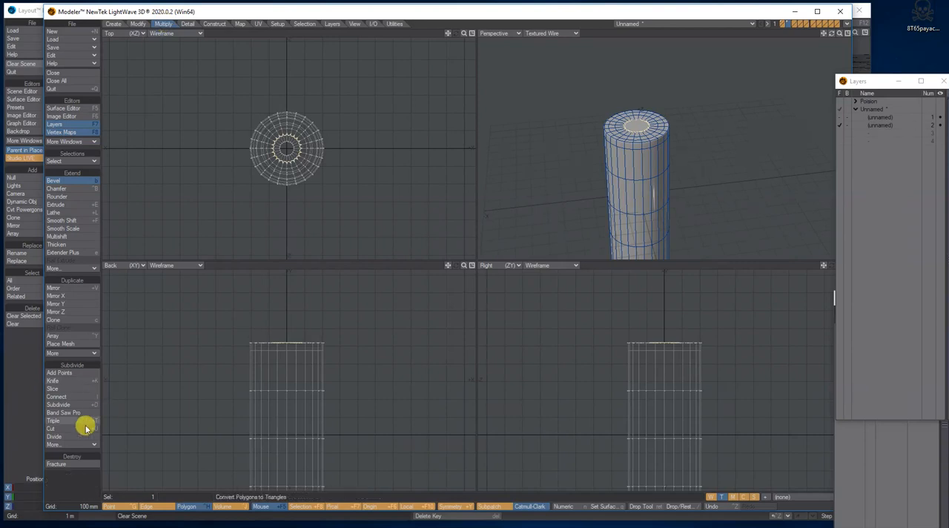
# Step: Split the innermost cap polygon into triangles around a centre point with Make Pole and clear the selection
pyautogui.click(61, 444)
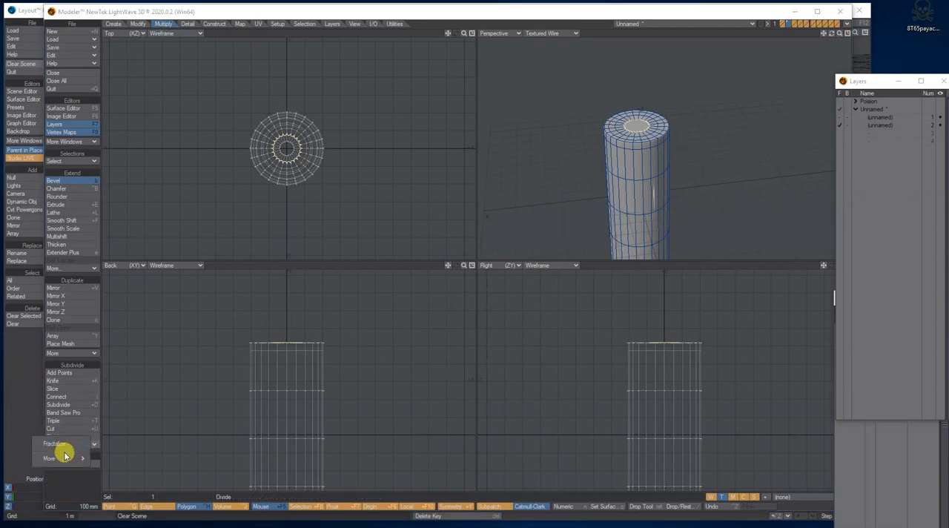
pyautogui.moveTo(65, 461)
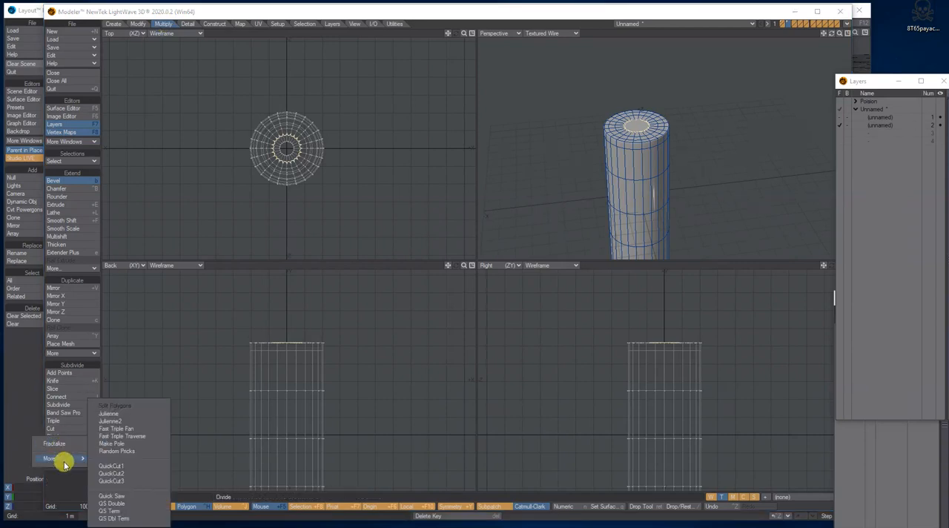
pyautogui.click(117, 444)
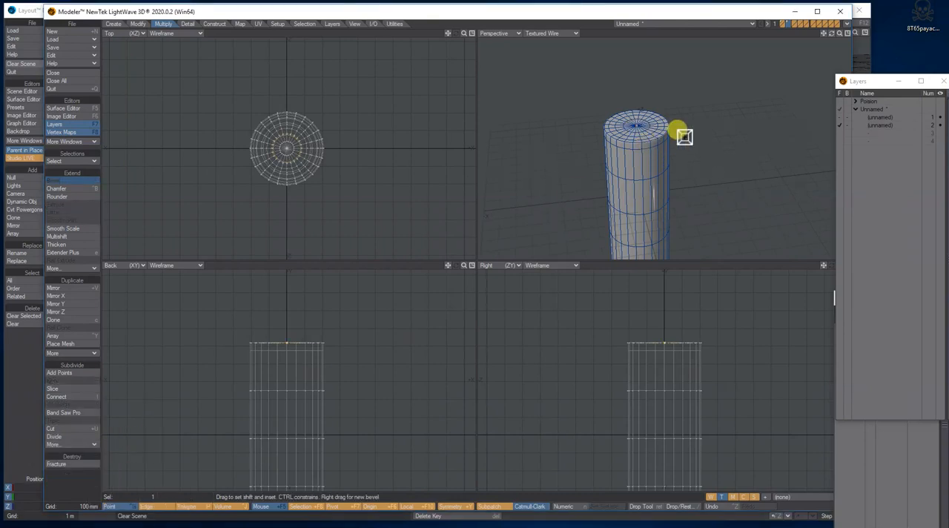
pyautogui.press('space')
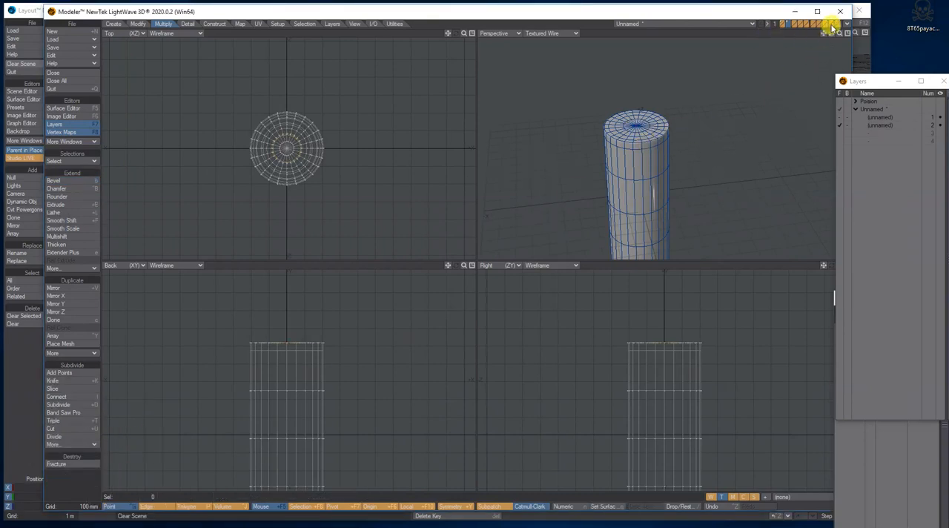
pyautogui.moveTo(832, 37); pyautogui.dragTo(864, 54)
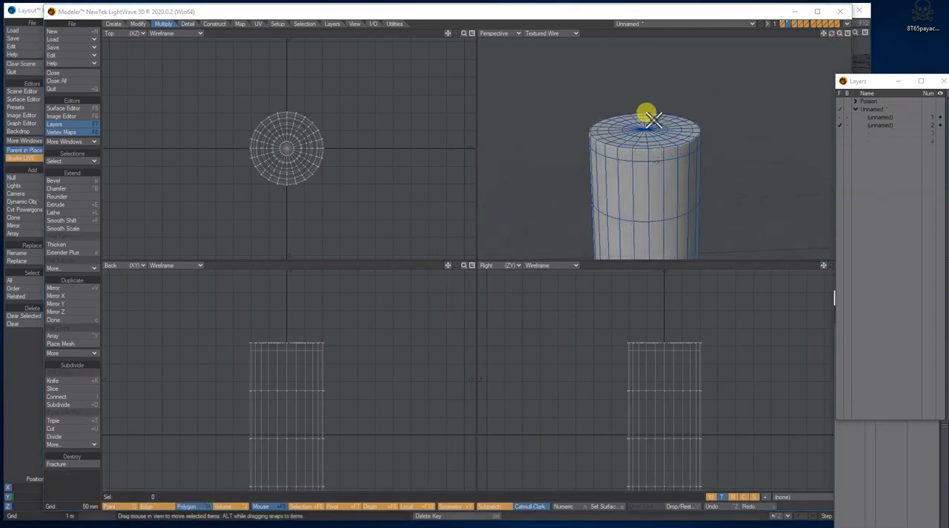
# Step: Rename layer 1, which holds the glass, as Tube and layer 2 as Liquid
pyautogui.click(885, 125)
pyautogui.click(881, 117)
pyautogui.click(880, 125)
pyautogui.moveTo(839, 34); pyautogui.dragTo(805, 33)
pyautogui.click(888, 126)
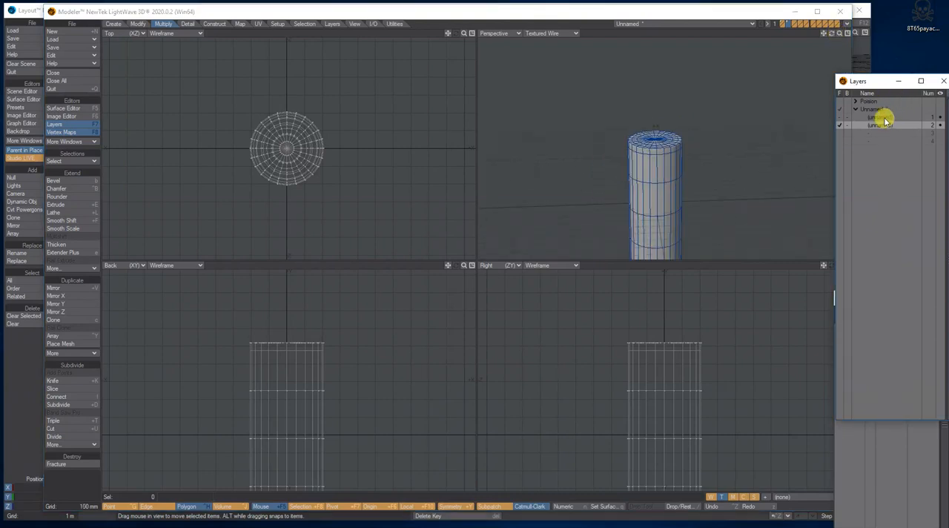
pyautogui.click(880, 117)
pyautogui.doubleClick(881, 119)
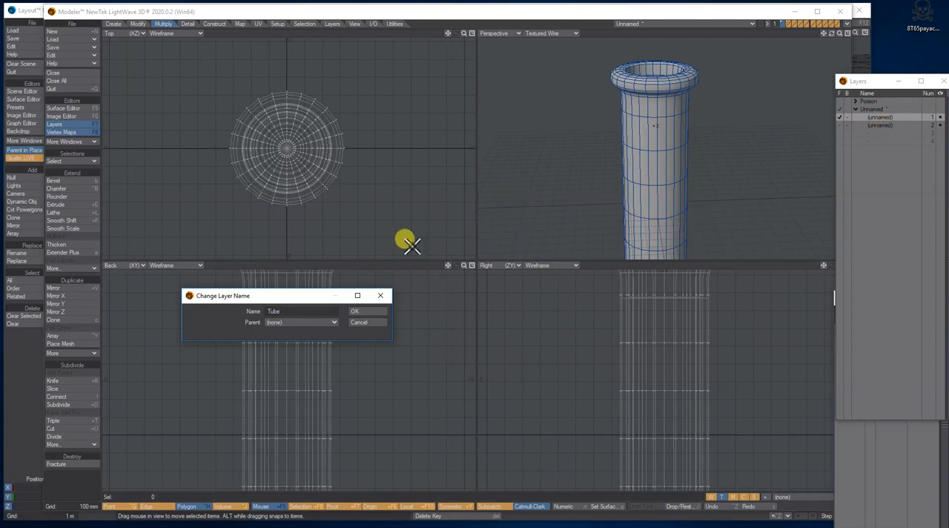
pyautogui.click(359, 311)
pyautogui.doubleClick(878, 126)
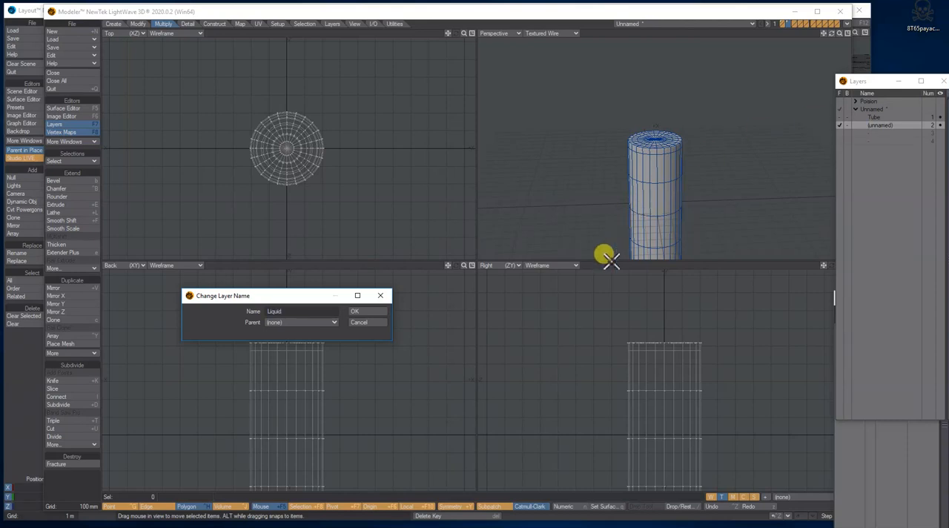
pyautogui.click(363, 310)
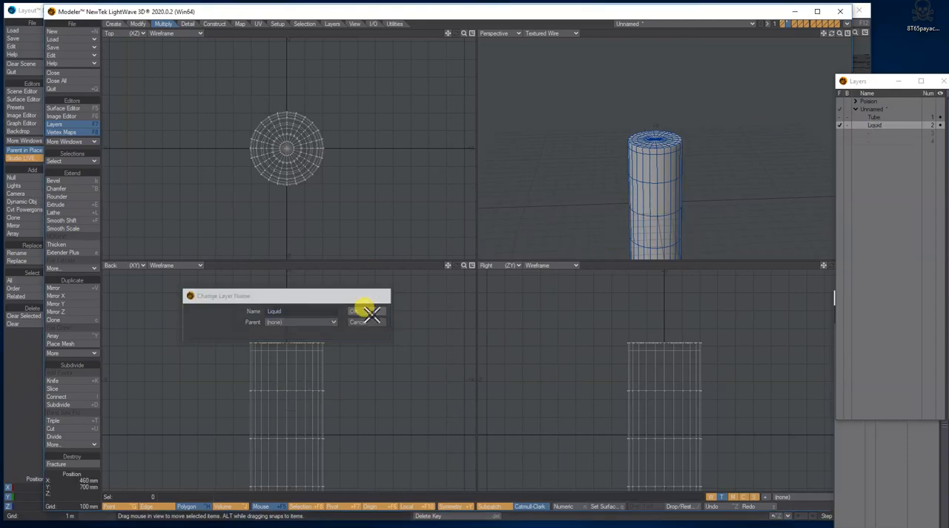
# Step: Assign a new surface named Tube to the mesh in the Tube layer, keeping the default surface settings
pyautogui.click(876, 118)
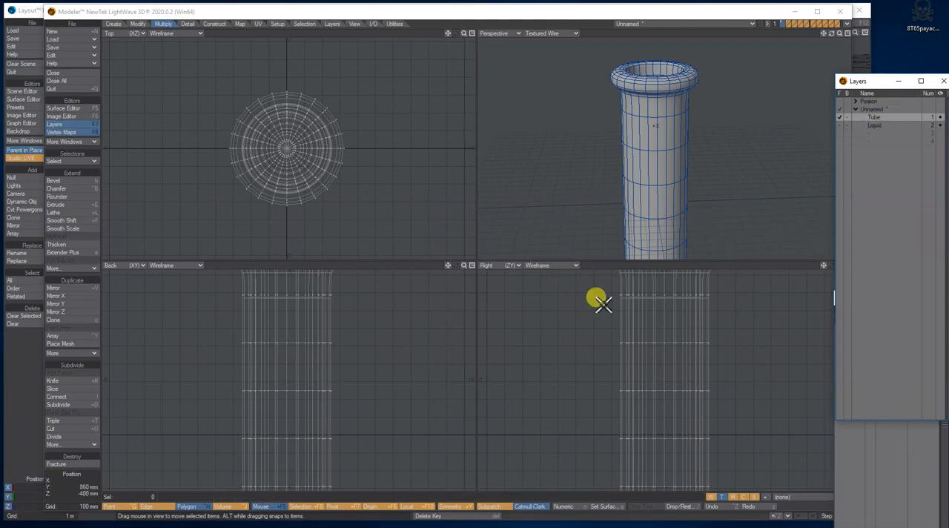
pyautogui.click(605, 508)
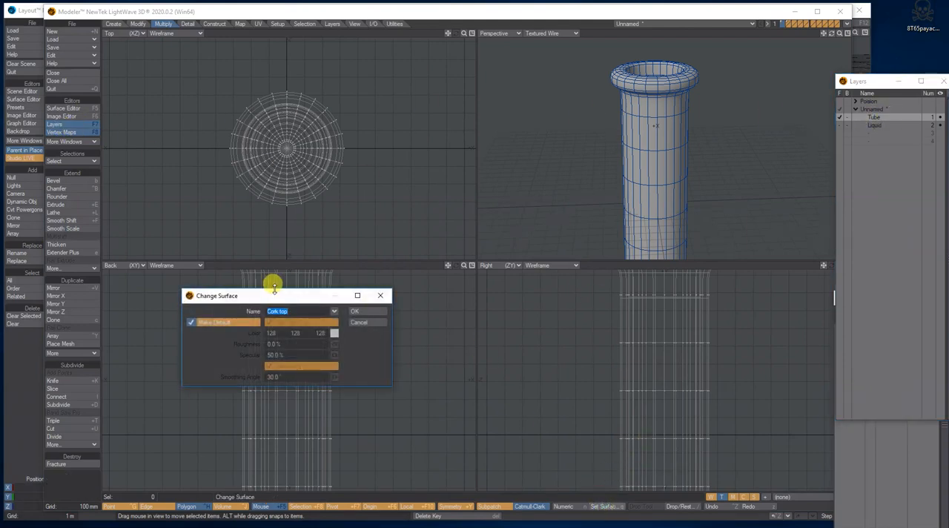
pyautogui.write('Tube')
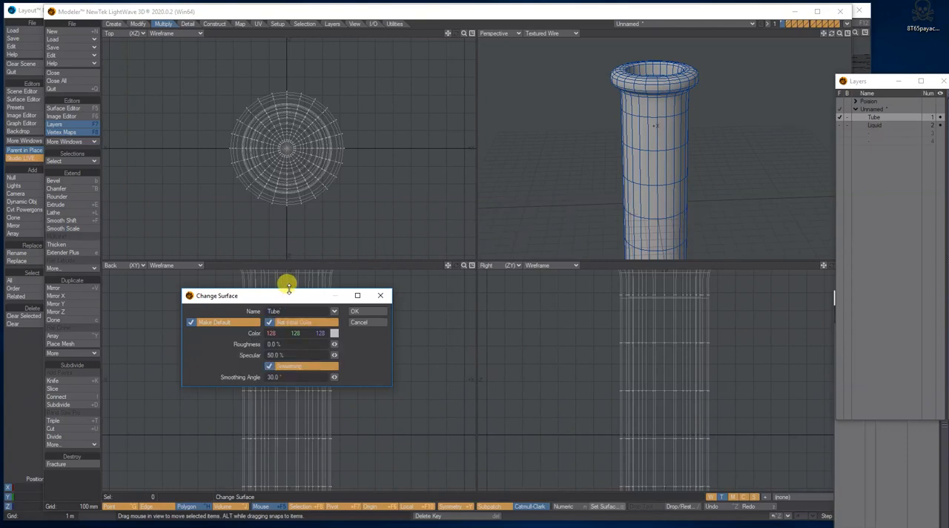
pyautogui.click(359, 315)
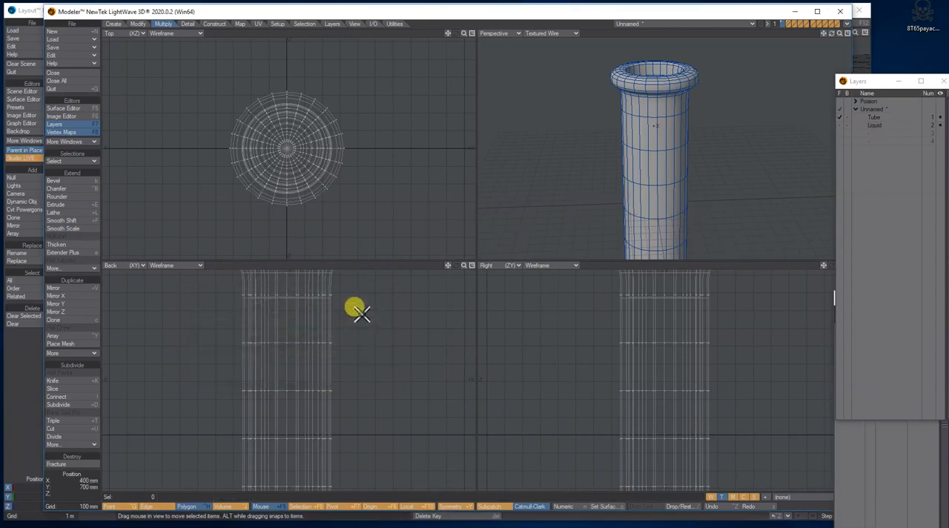
# Step: Assign a new surface named Liquid to the whole mesh in the Liquid layer
pyautogui.click(880, 126)
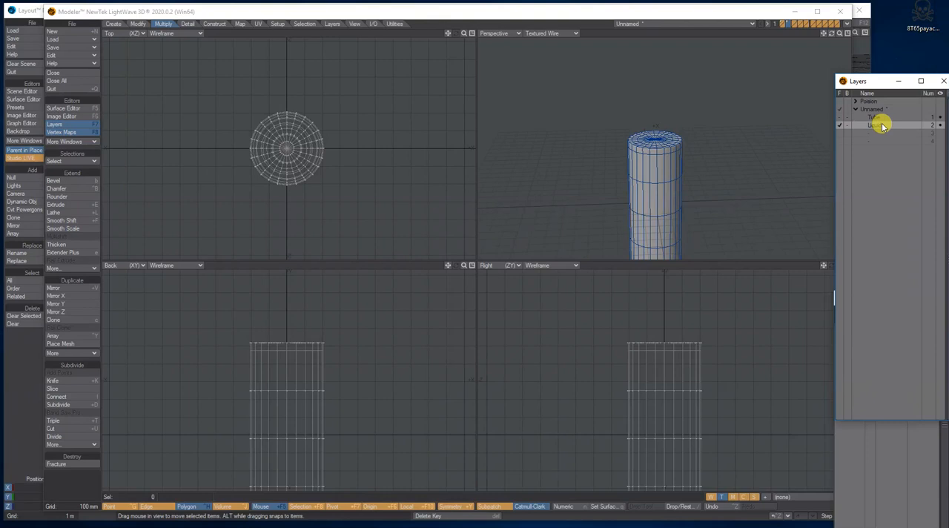
pyautogui.write('q')
pyautogui.write('Li')
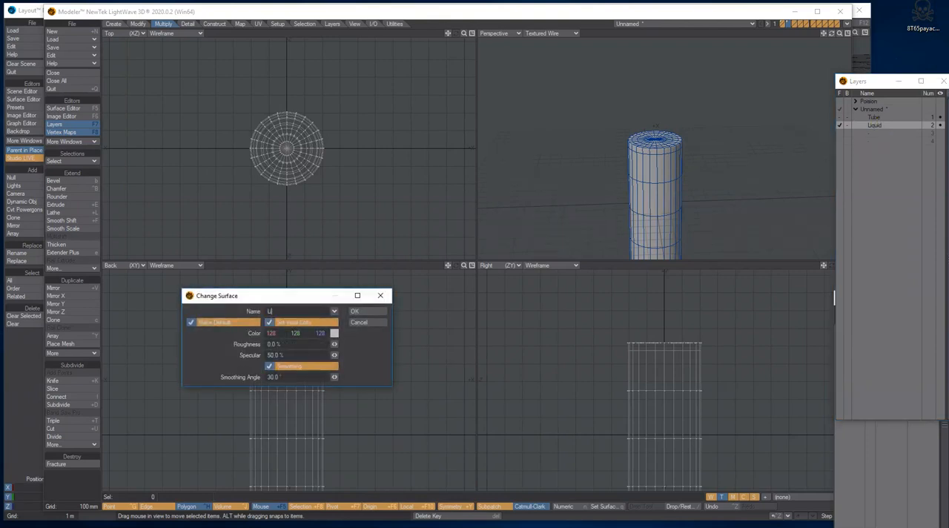
pyautogui.click(367, 311)
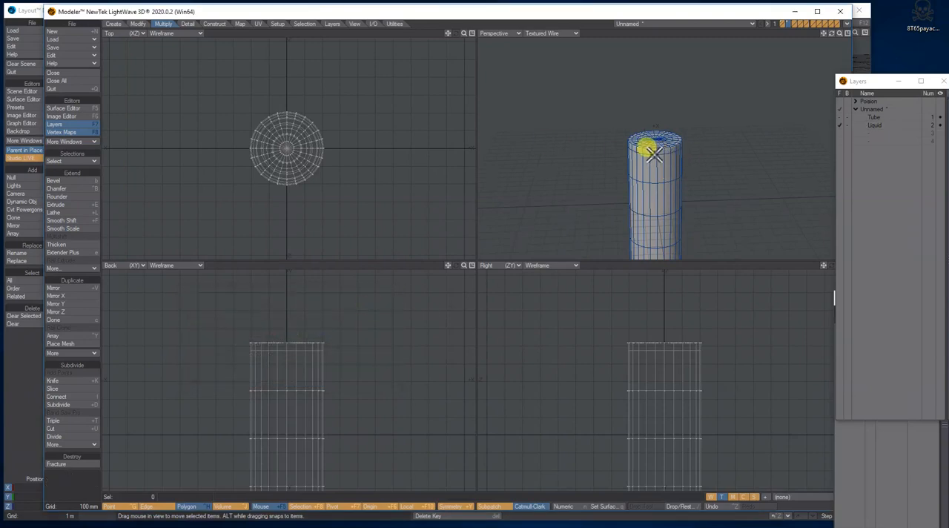
# Step: Select the polygons of the liquid's flat top, give them a surface named Liquid-top, and deselect them
pyautogui.moveTo(622, 348)
pyautogui.mouseDown(button='right')
pyautogui.moveTo(711, 333)
pyautogui.moveTo(617, 347)
pyautogui.moveTo(627, 342)
pyautogui.mouseUp(button='right')
pyautogui.moveTo(327, 345); pyautogui.dragTo(234, 346)
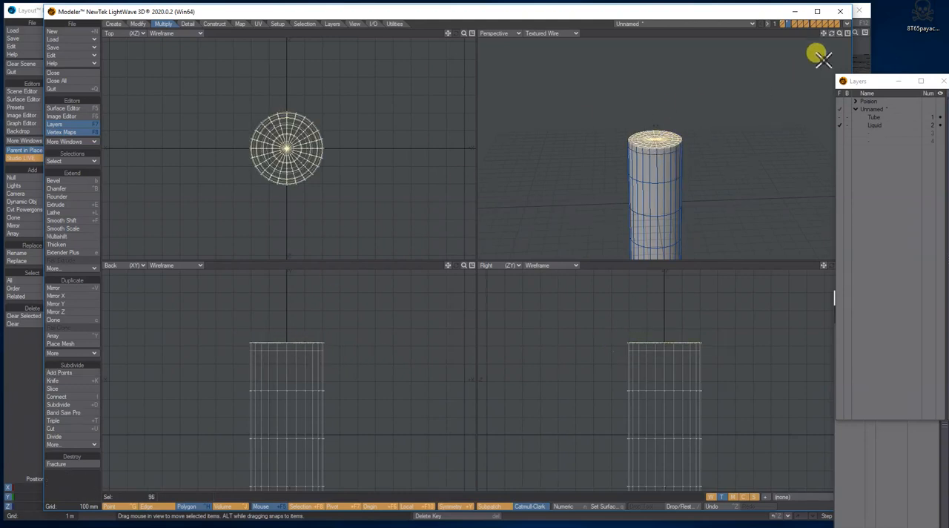
pyautogui.moveTo(840, 31); pyautogui.dragTo(838, 28)
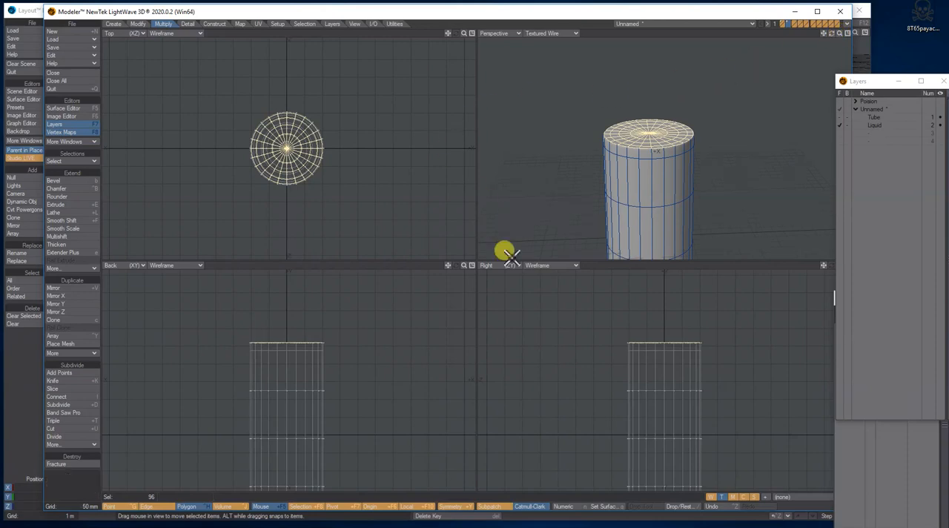
pyautogui.click(600, 507)
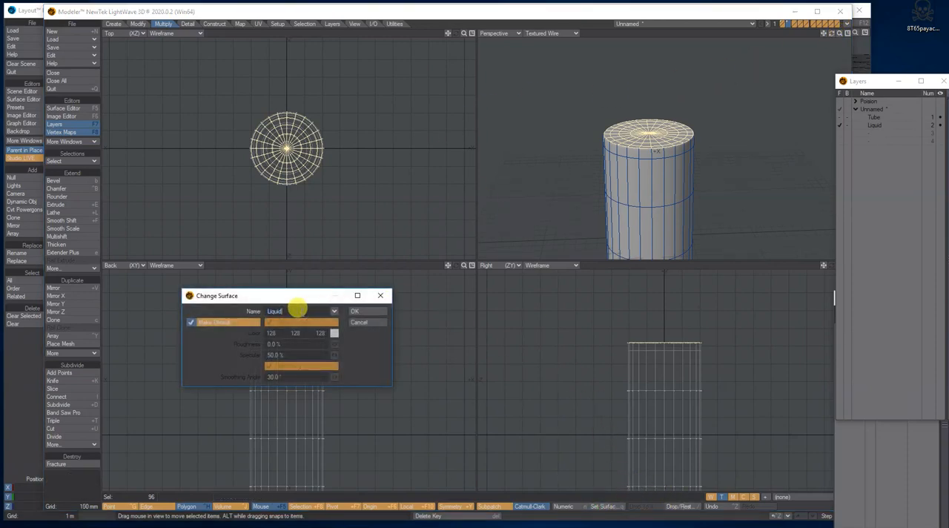
pyautogui.write('-top')
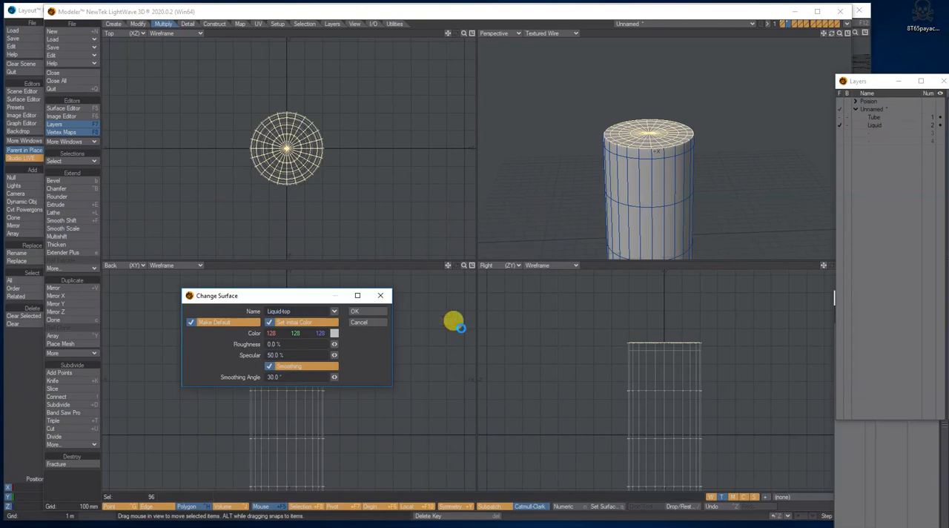
pyautogui.click(355, 311)
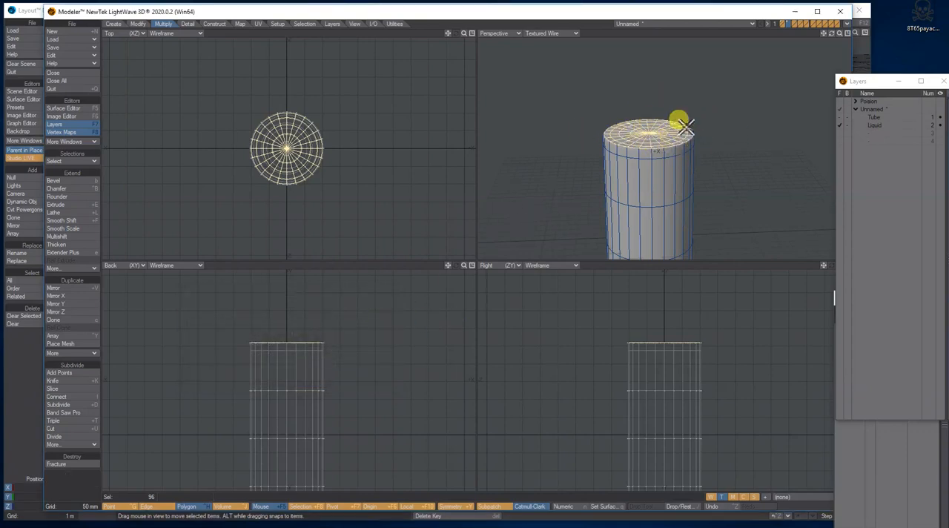
pyautogui.press('/')
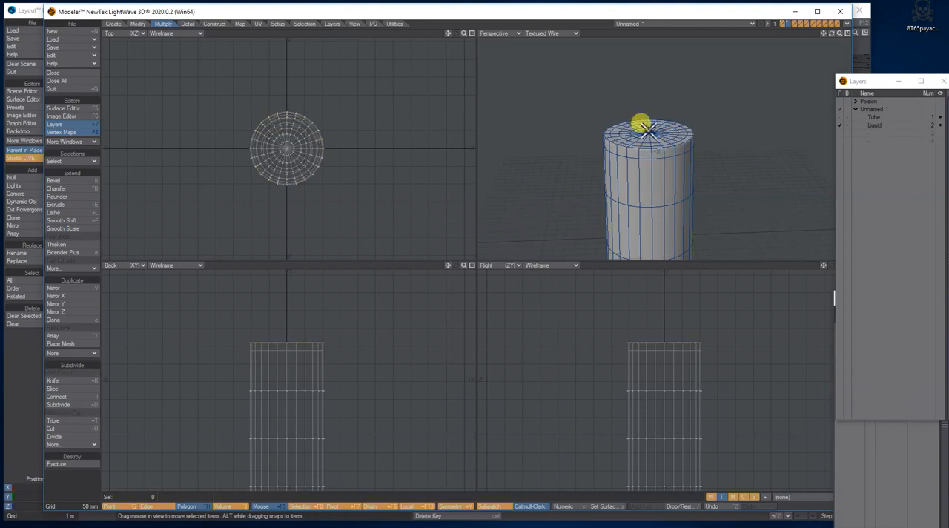
# Step: Make Liquid the foreground layer and show Tube as its background layer to compare their fit
pyautogui.click(882, 118)
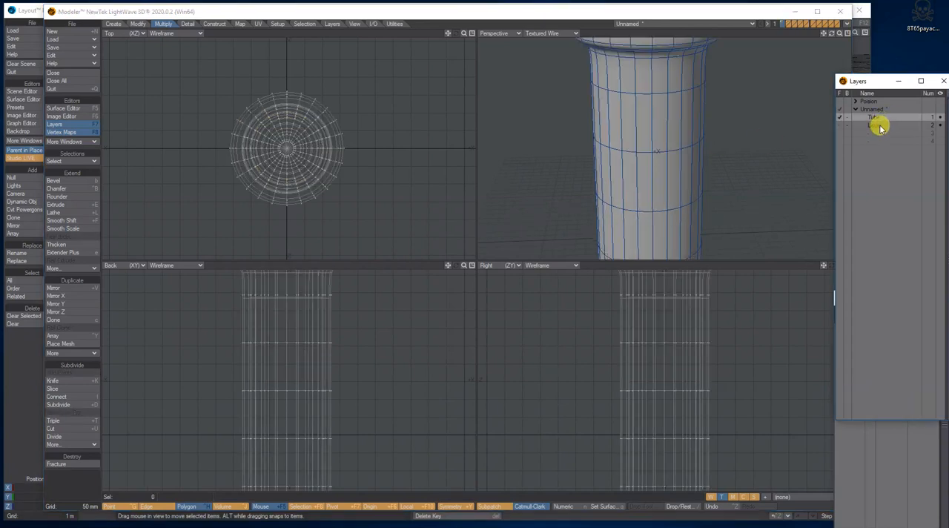
pyautogui.moveTo(838, 33); pyautogui.dragTo(838, 36)
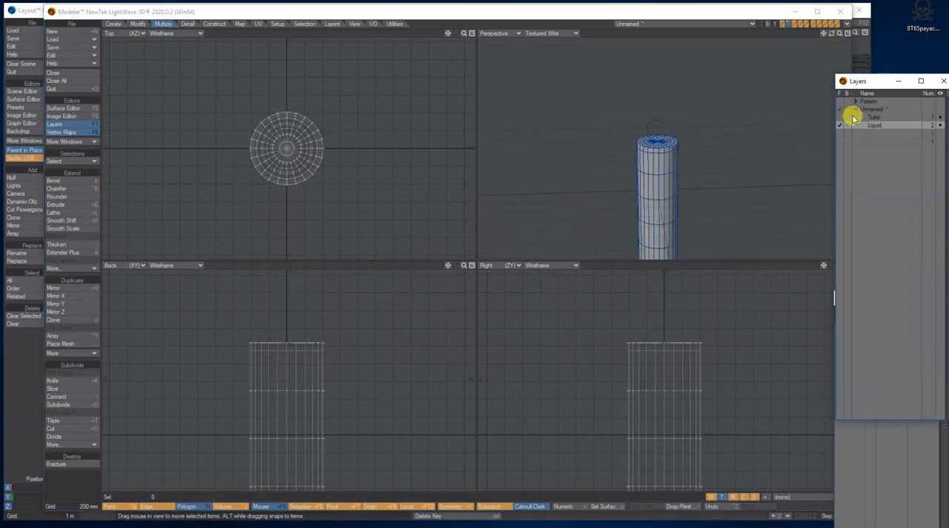
pyautogui.click(847, 117)
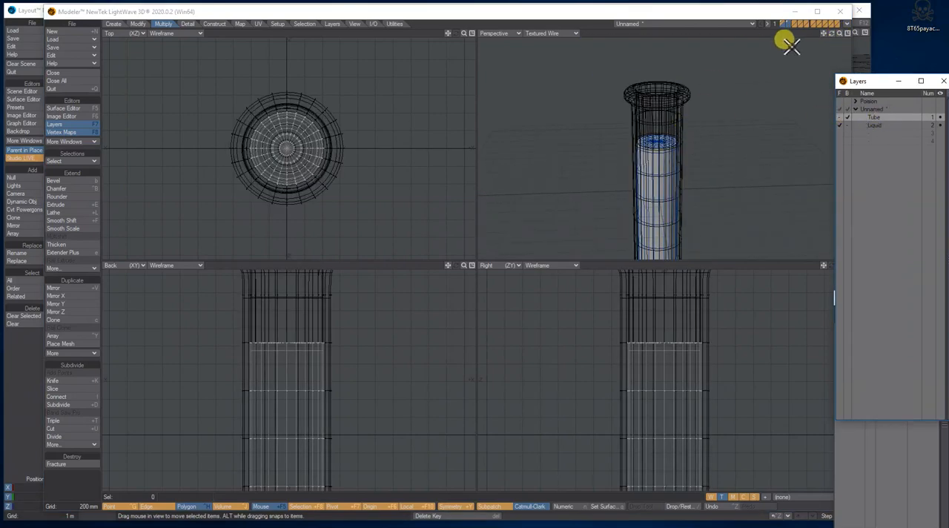
pyautogui.moveTo(824, 33); pyautogui.dragTo(709, 31)
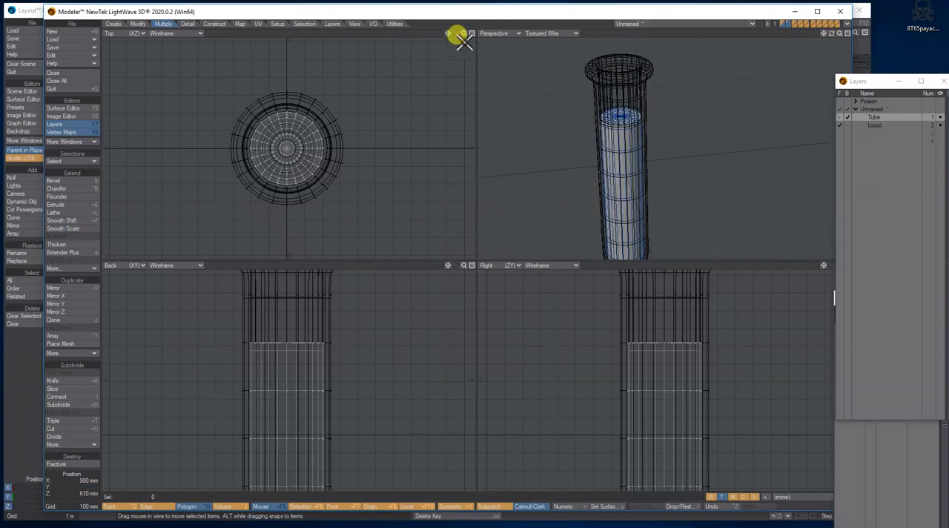
# Step: Try scaling the liquid mesh down to 95% about the origin, and undo that scaling
pyautogui.moveTo(464, 33); pyautogui.dragTo(489, 33)
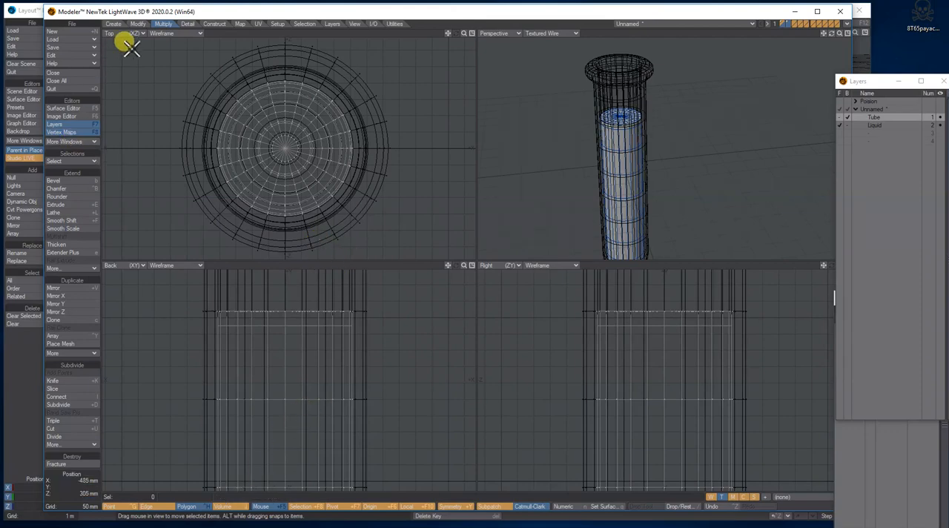
pyautogui.click(138, 24)
pyautogui.click(68, 343)
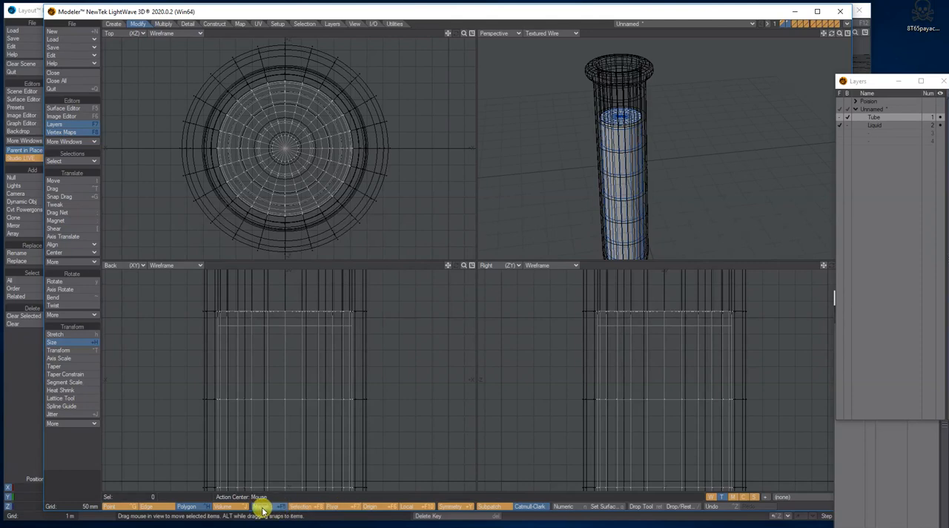
pyautogui.click(380, 507)
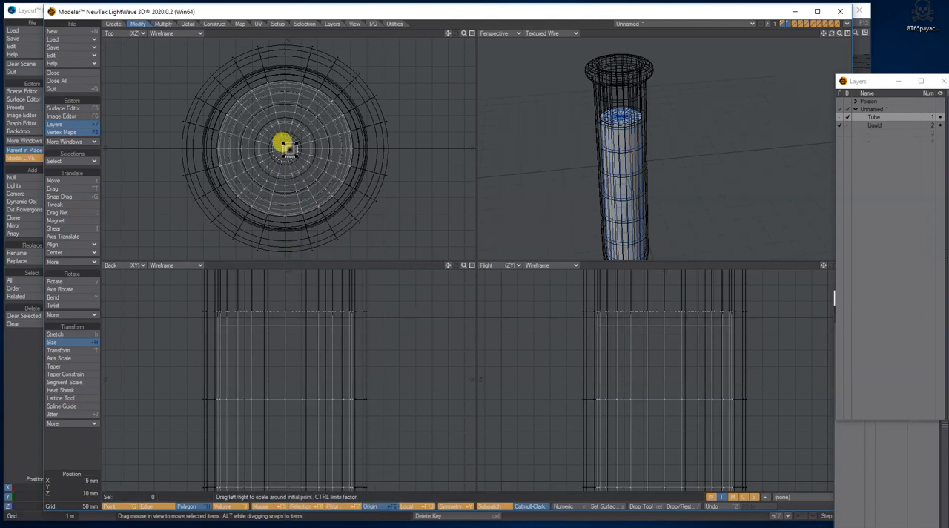
pyautogui.click(285, 147)
pyautogui.moveTo(285, 148); pyautogui.dragTo(280, 146)
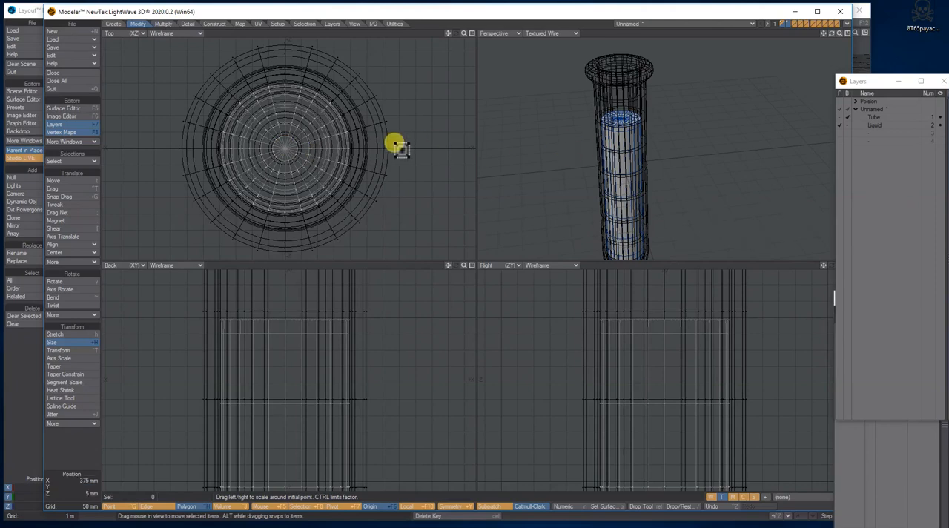
pyautogui.moveTo(287, 152); pyautogui.dragTo(287, 151)
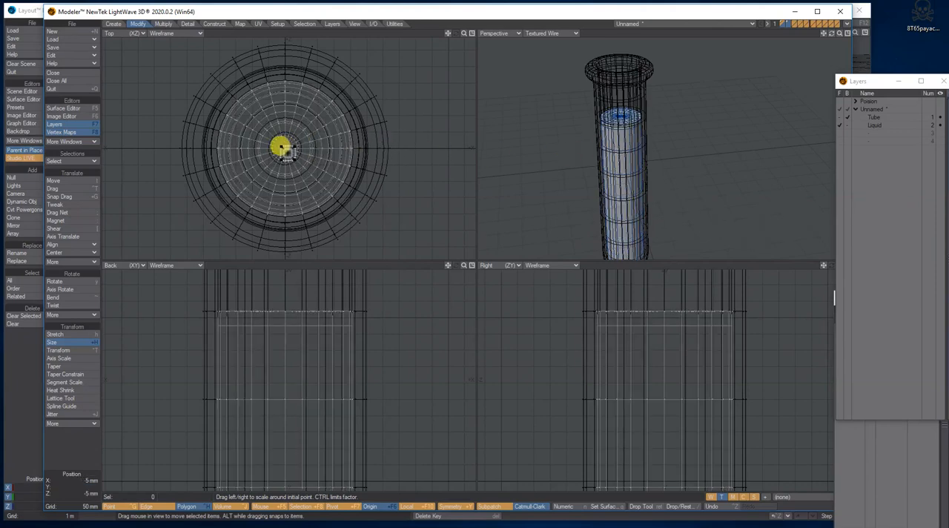
pyautogui.hotkey('ctrl', 'z')
pyautogui.press('n')
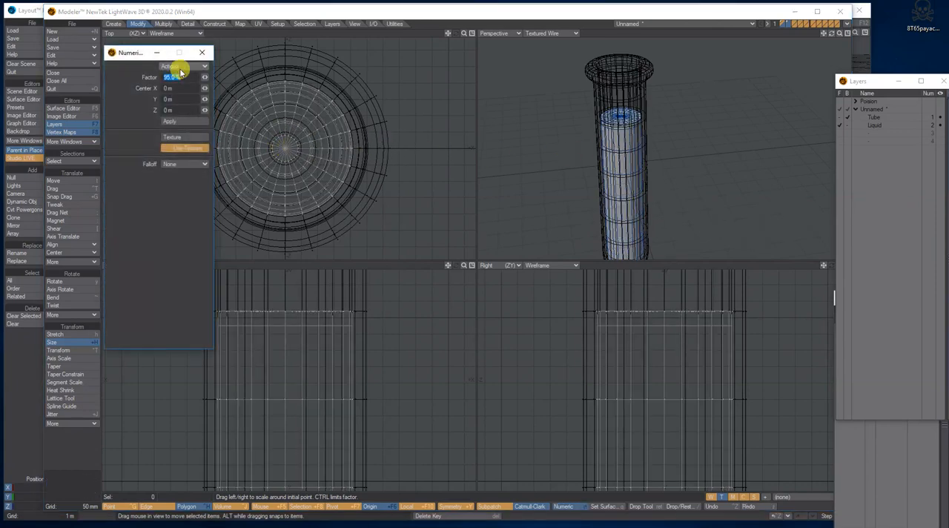
pyautogui.click(203, 52)
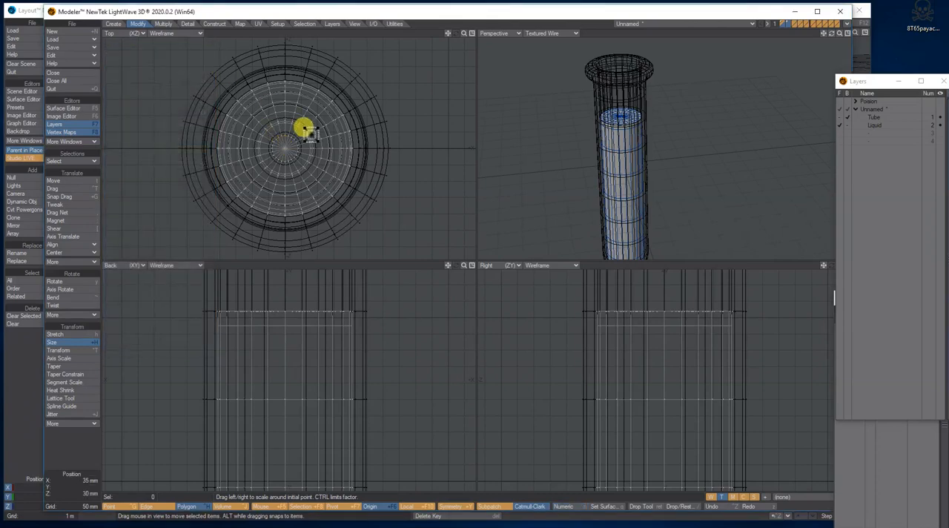
# Step: Scale the liquid down very slightly about the origin so it sits just within the tube's inner wall
pyautogui.moveTo(463, 31); pyautogui.dragTo(460, 34)
pyautogui.click(280, 147)
pyautogui.moveTo(280, 148); pyautogui.dragTo(283, 148)
pyautogui.press('space')
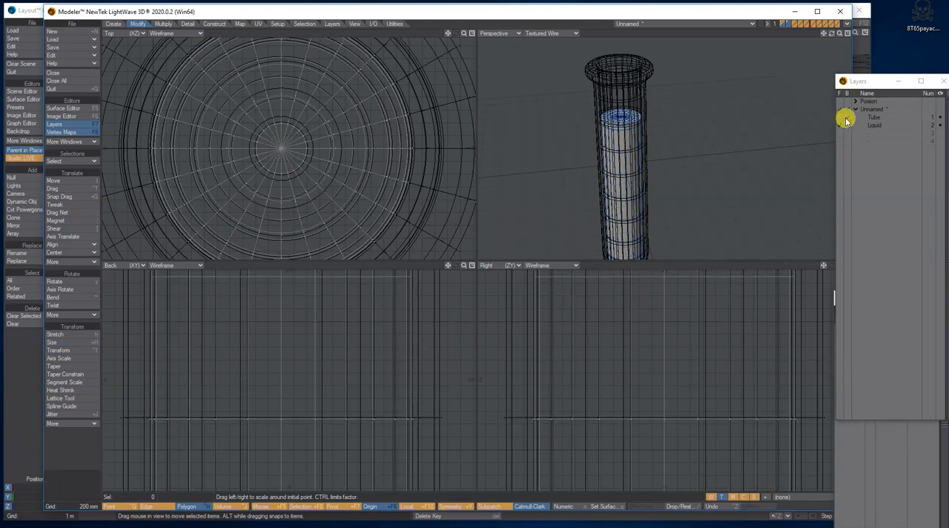
# Step: Make the empty third layer the foreground and show the Tube layer as its background, fitted to the views
pyautogui.click(875, 124)
pyautogui.moveTo(841, 35); pyautogui.dragTo(838, 34)
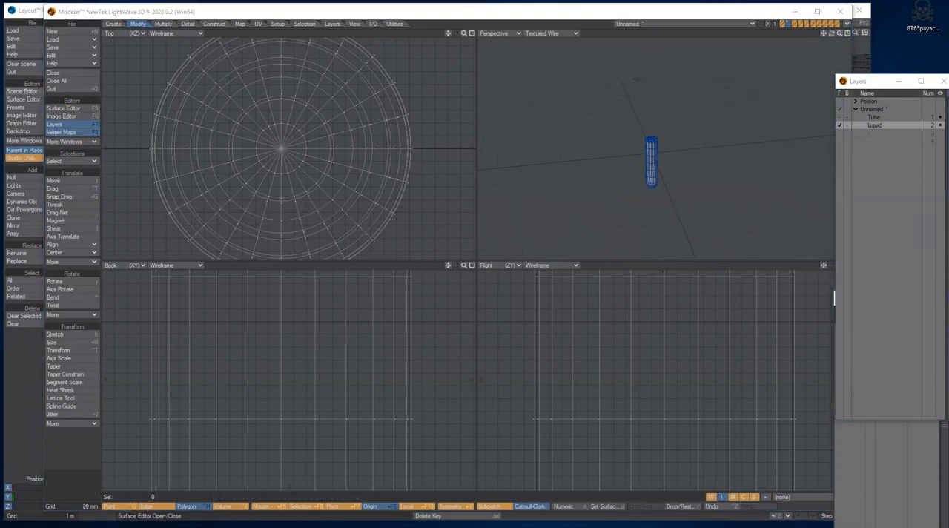
pyautogui.click(879, 118)
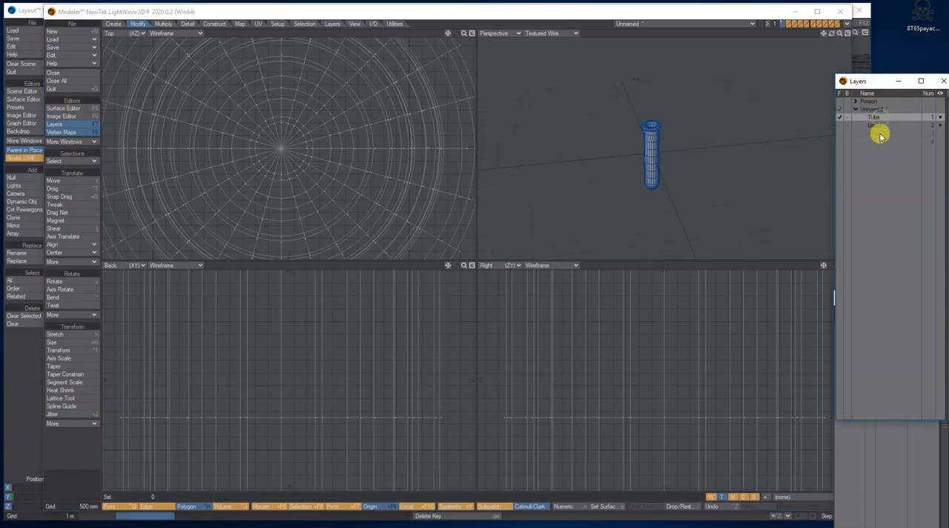
pyautogui.click(875, 132)
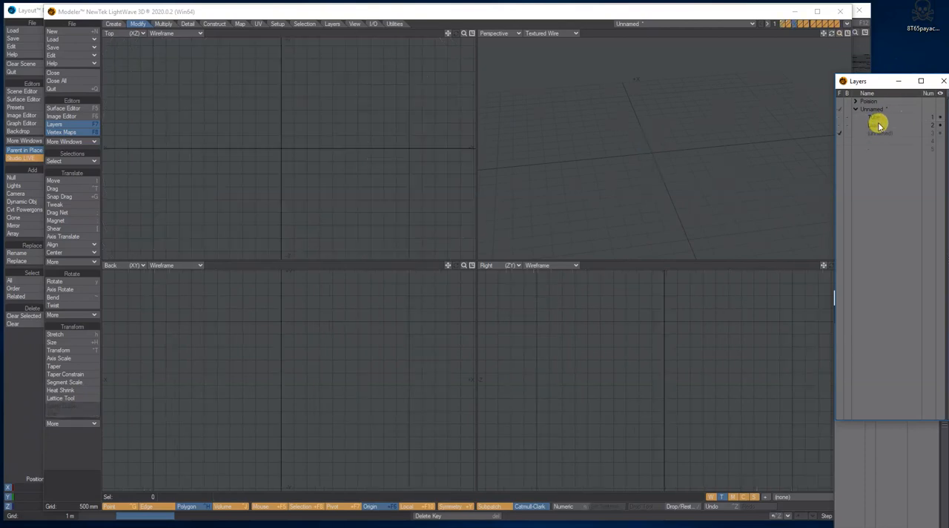
pyautogui.click(849, 118)
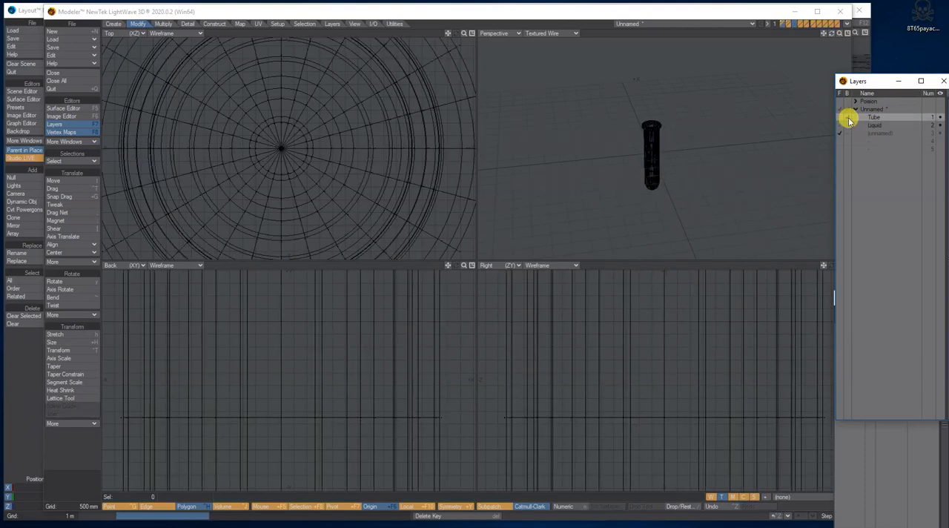
pyautogui.press('a')
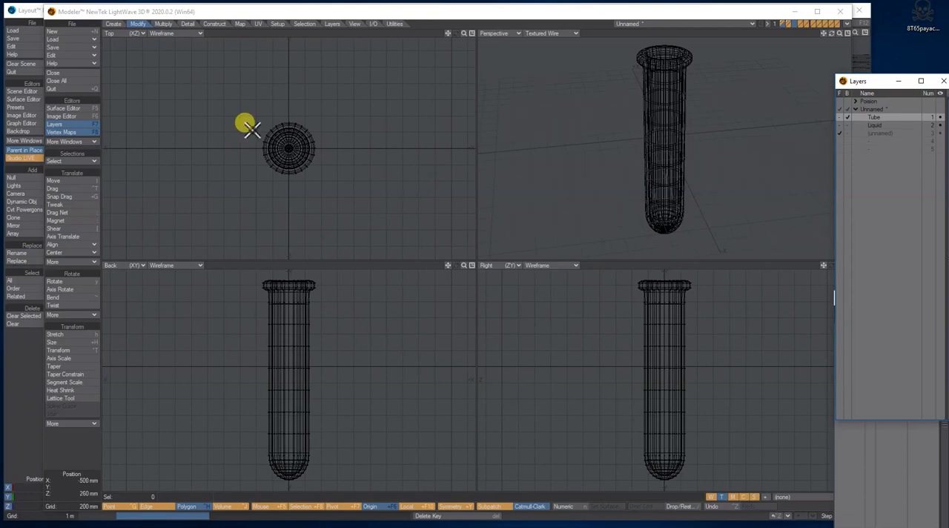
# Step: Draw a disc about 380 by 360 mm inside the tube's outline and give it a height of about 378 mm
pyautogui.moveTo(464, 33); pyautogui.dragTo(504, 34)
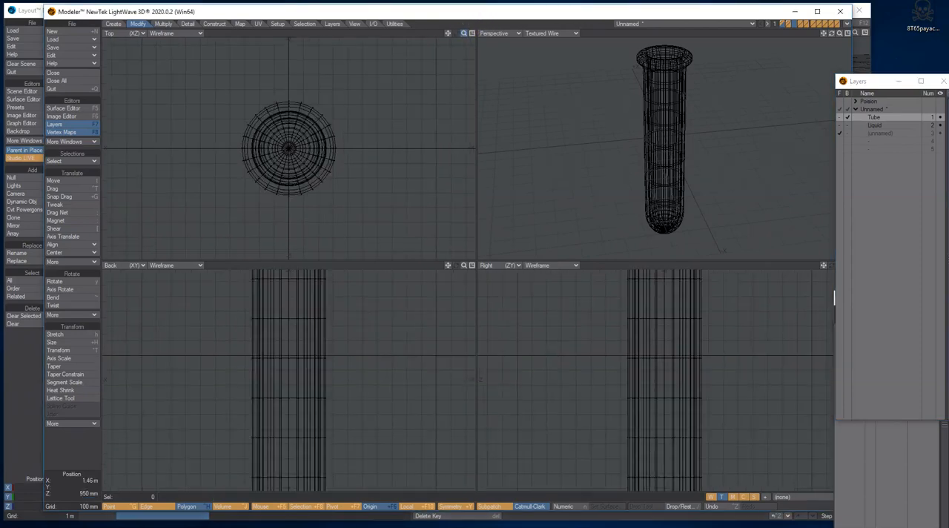
pyautogui.click(114, 24)
pyautogui.click(70, 196)
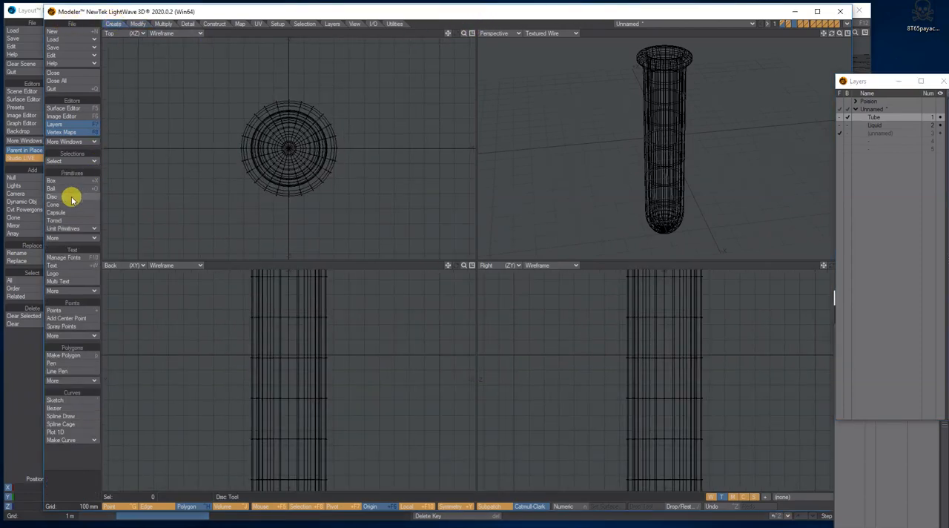
pyautogui.moveTo(288, 148); pyautogui.dragTo(316, 176)
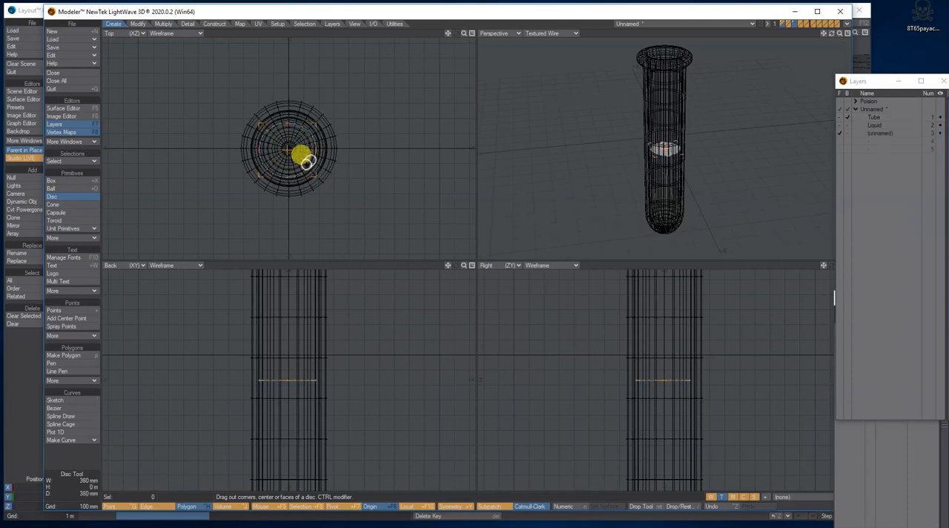
pyautogui.moveTo(673, 381); pyautogui.dragTo(670, 324)
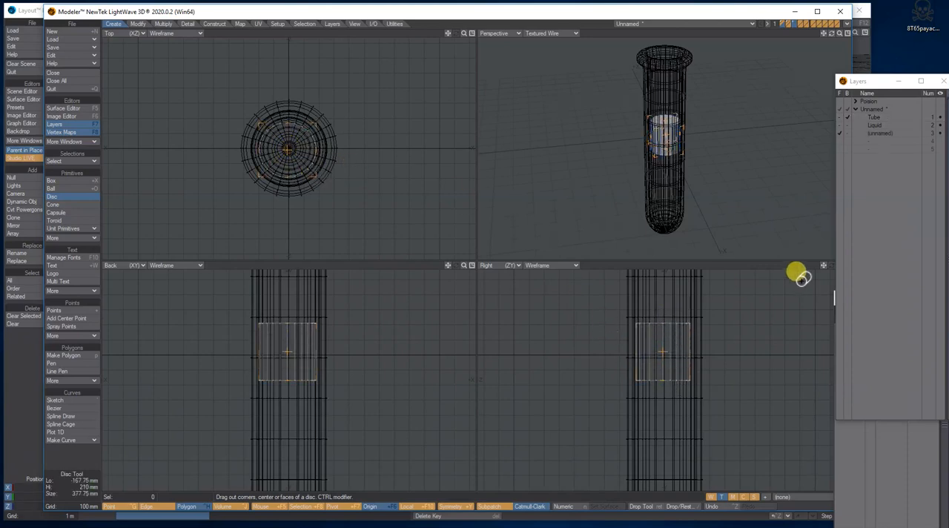
# Step: Centre the cylinder in the tube's mouth at X 0, Y 1 m, Z 0 and set its Z radius to 190 mm
pyautogui.moveTo(823, 265); pyautogui.dragTo(789, 400)
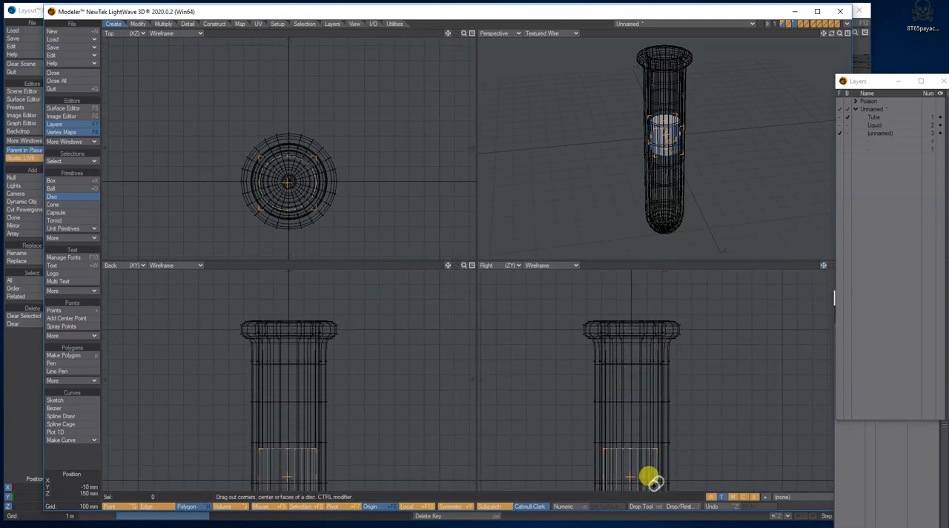
pyautogui.moveTo(631, 476); pyautogui.dragTo(636, 332)
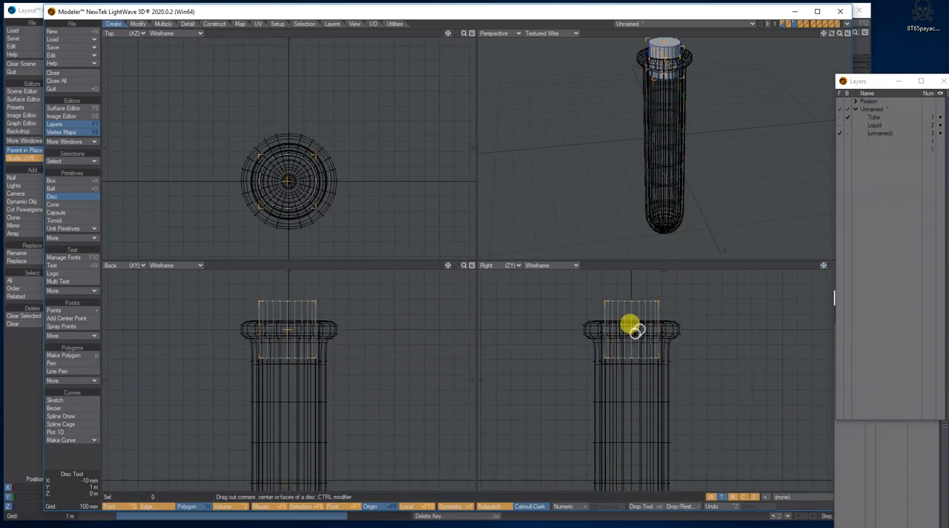
pyautogui.moveTo(465, 33); pyautogui.dragTo(519, 34)
pyautogui.moveTo(291, 205); pyautogui.dragTo(294, 203)
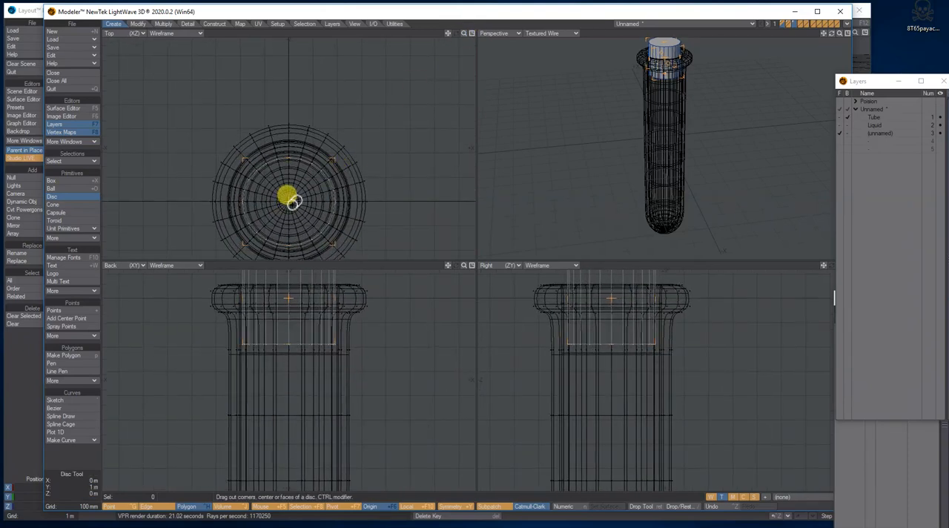
pyautogui.press('n')
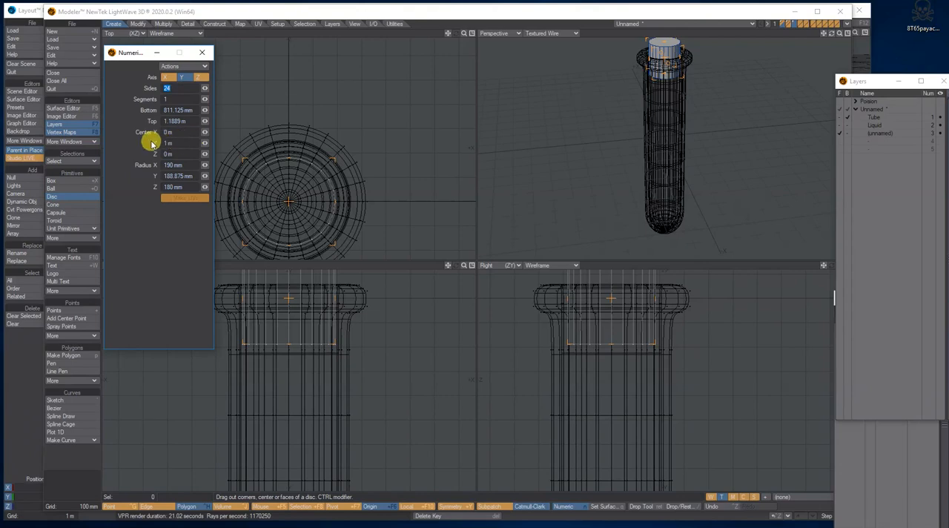
pyautogui.click(291, 201)
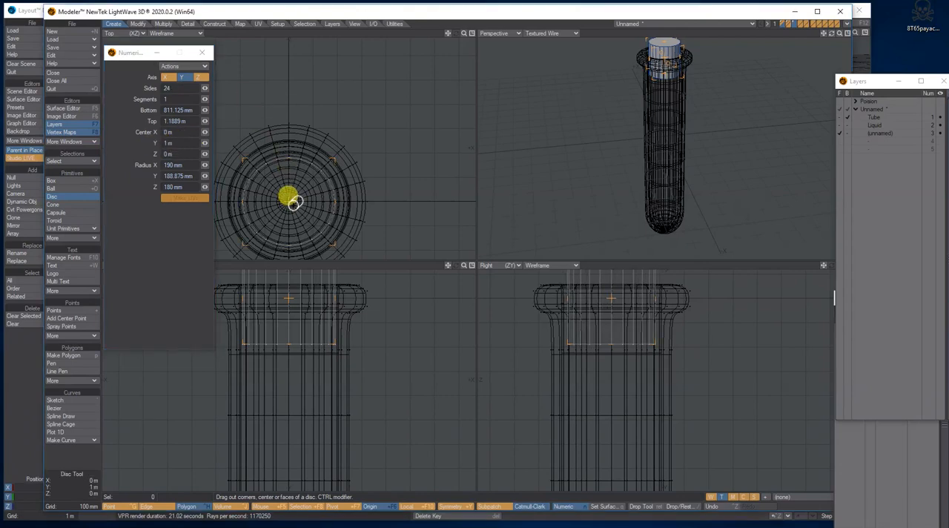
pyautogui.moveTo(337, 163); pyautogui.dragTo(339, 158)
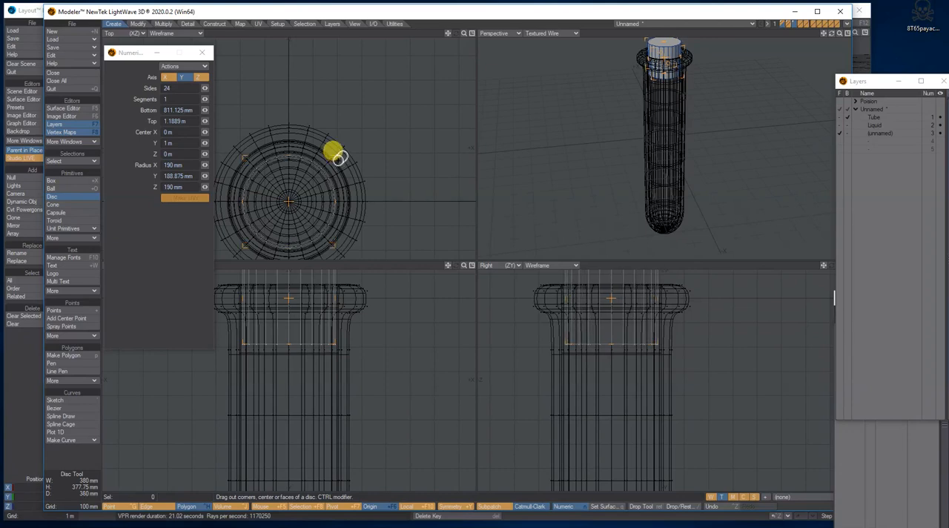
# Step: Try dividing the cylinder into 4 segments, and return it to a single segment
pyautogui.click(205, 99)
pyautogui.moveTo(205, 99); pyautogui.dragTo(207, 99)
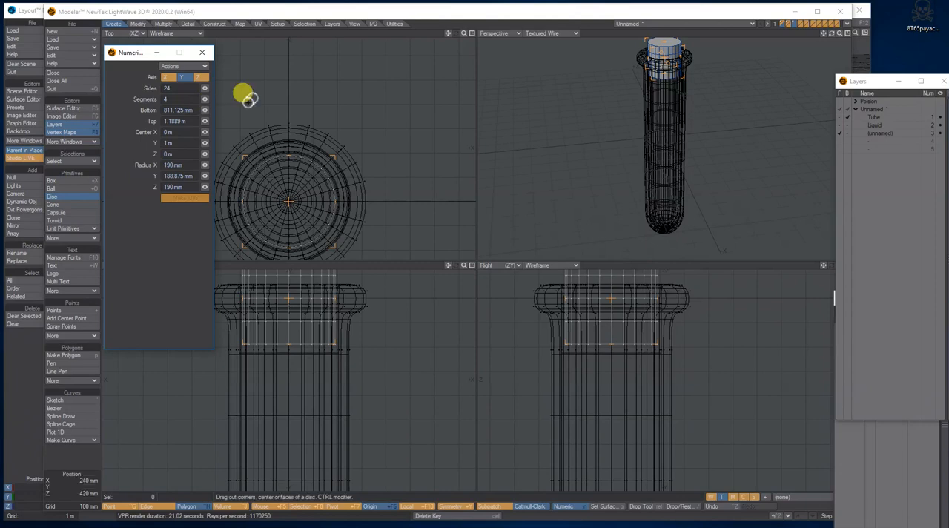
pyautogui.moveTo(823, 265); pyautogui.dragTo(813, 335)
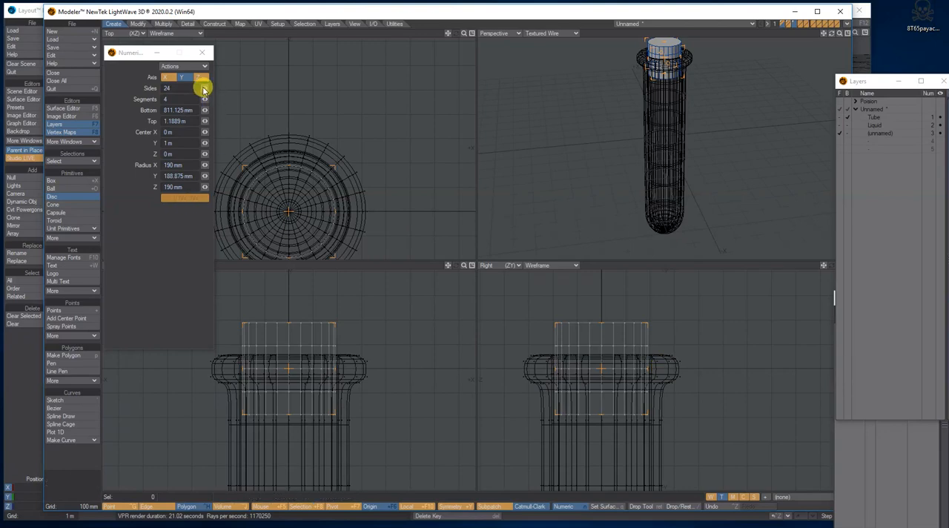
pyautogui.moveTo(204, 99); pyautogui.dragTo(191, 100)
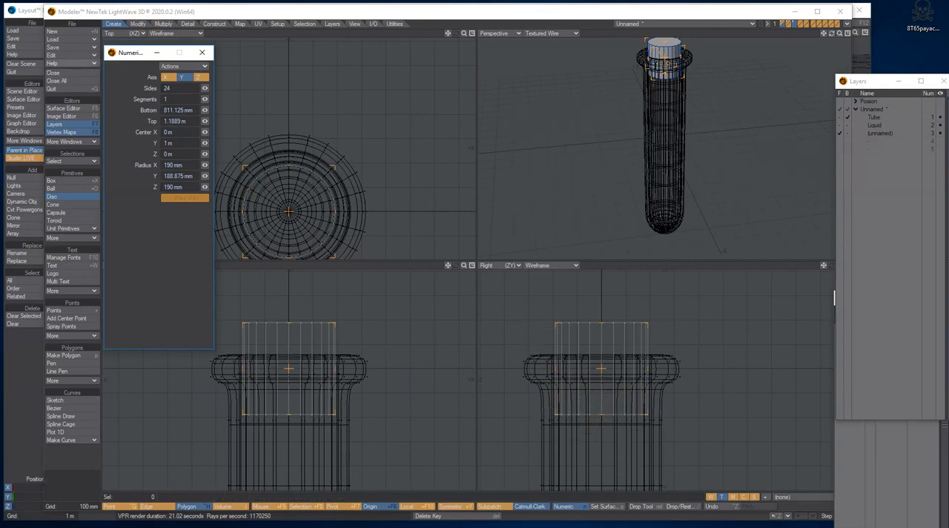
# Step: Extend the cork cylinder's bottom to 640 mm and its top to 1.27 m, comparing its proportions with the Test tube.jpg reference
pyautogui.moveTo(0, 88); pyautogui.dragTo(0, 86)
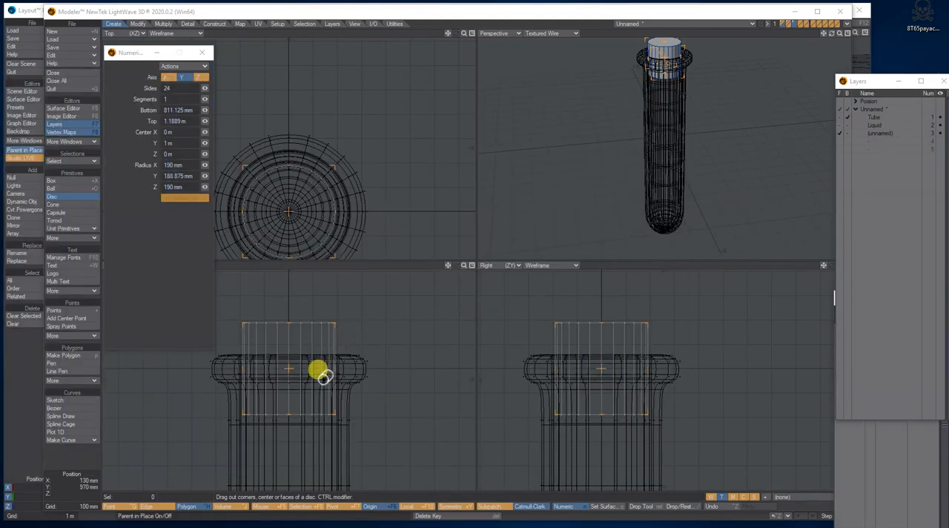
pyautogui.moveTo(294, 417); pyautogui.dragTo(293, 458)
pyautogui.moveTo(604, 326); pyautogui.dragTo(613, 303)
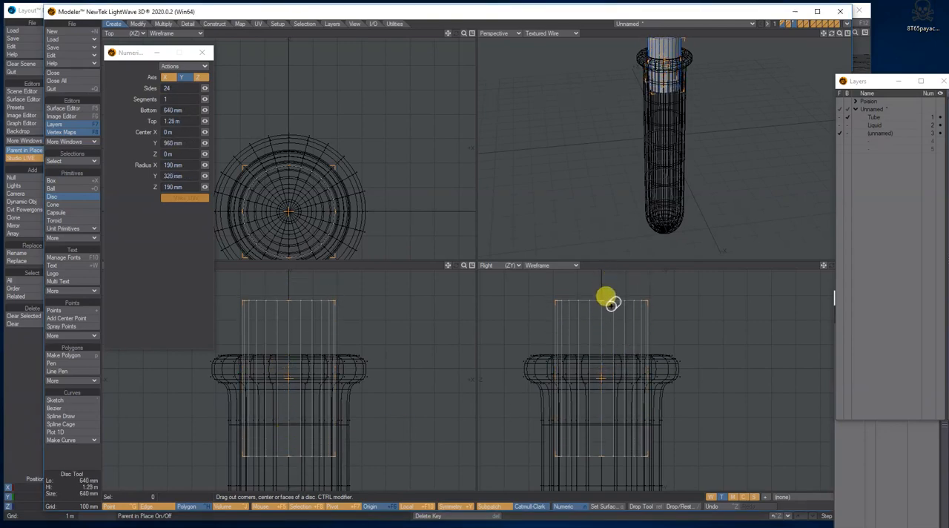
pyautogui.moveTo(840, 33); pyautogui.dragTo(822, 33)
pyautogui.moveTo(2, 74); pyautogui.dragTo(491, 72)
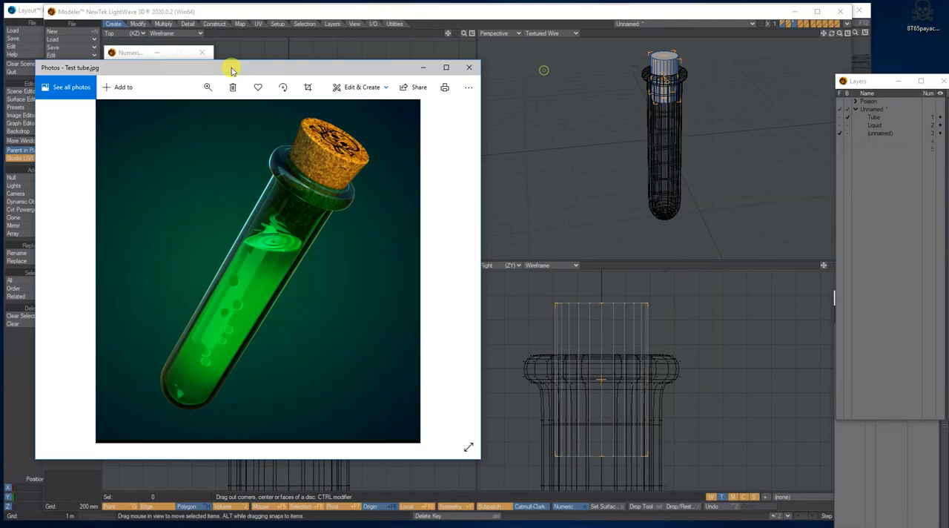
pyautogui.moveTo(543, 73); pyautogui.dragTo(0, 90)
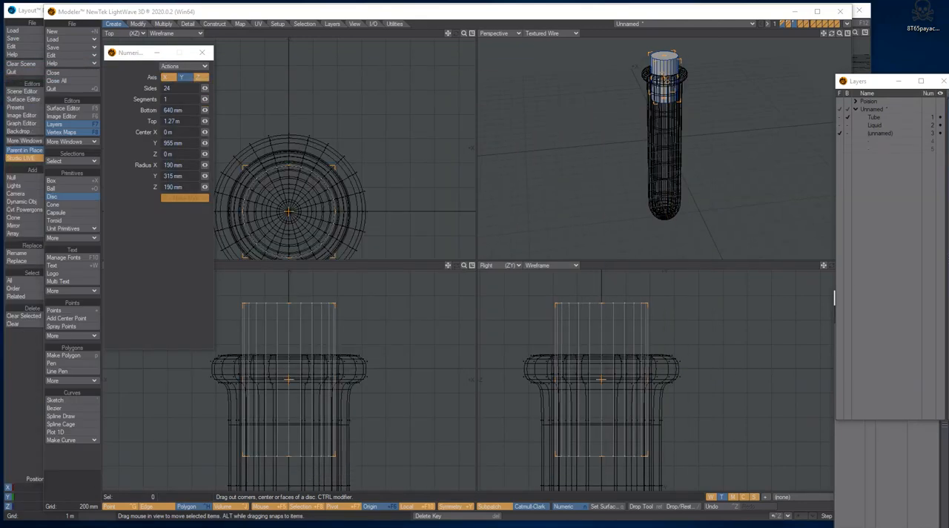
pyautogui.moveTo(839, 34); pyautogui.dragTo(848, 33)
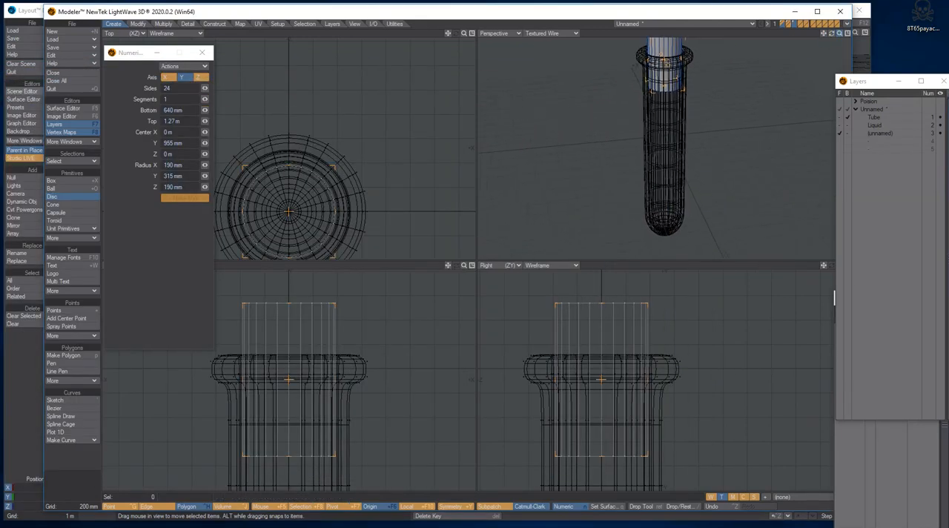
# Step: Divide the cork cylinder into 5 segments along its height, keeping 24 sides
pyautogui.press('Right')
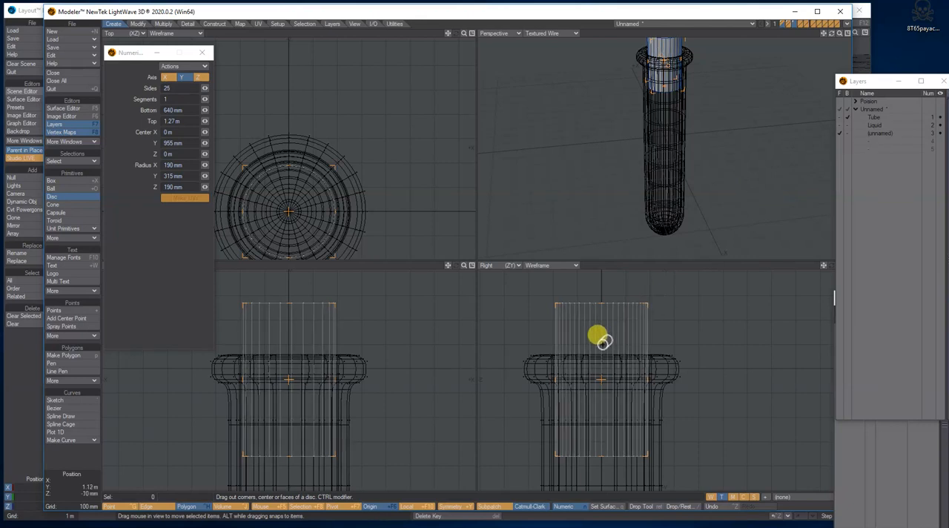
pyautogui.press('Left')
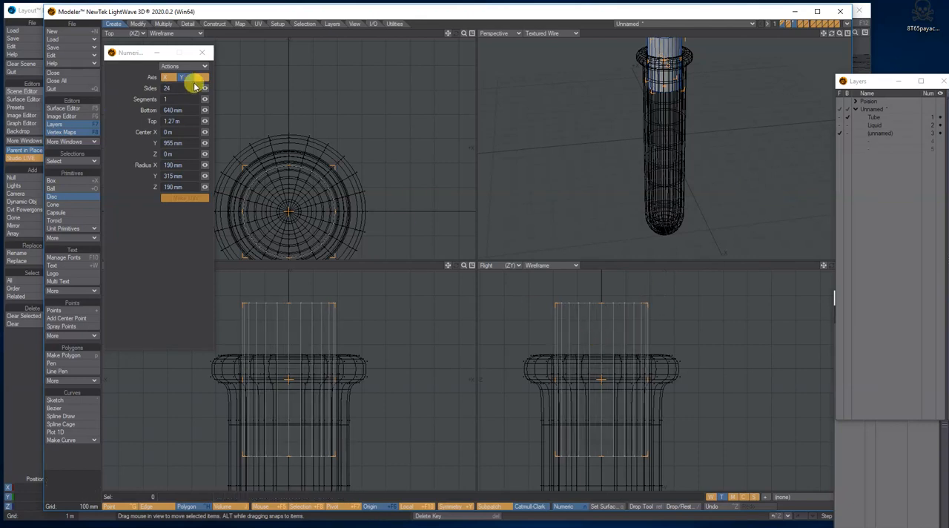
pyautogui.moveTo(206, 100); pyautogui.dragTo(217, 100)
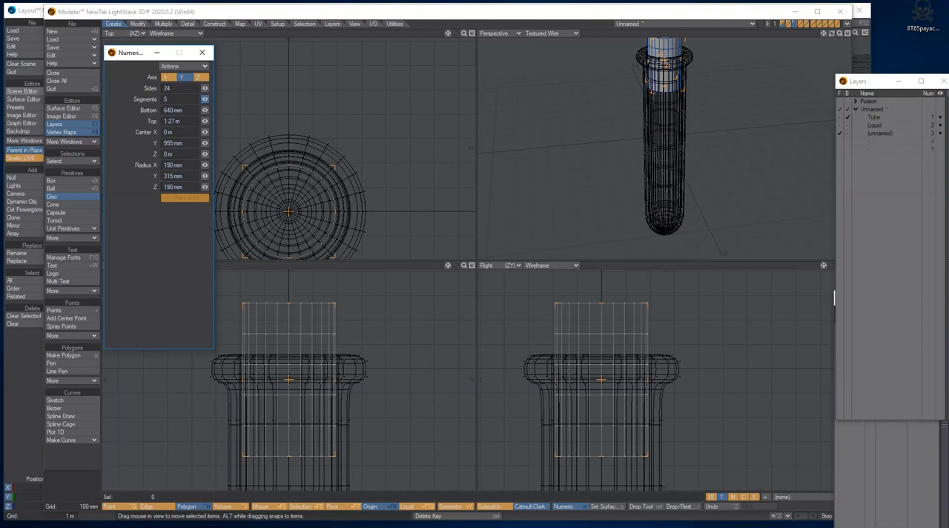
pyautogui.click(202, 55)
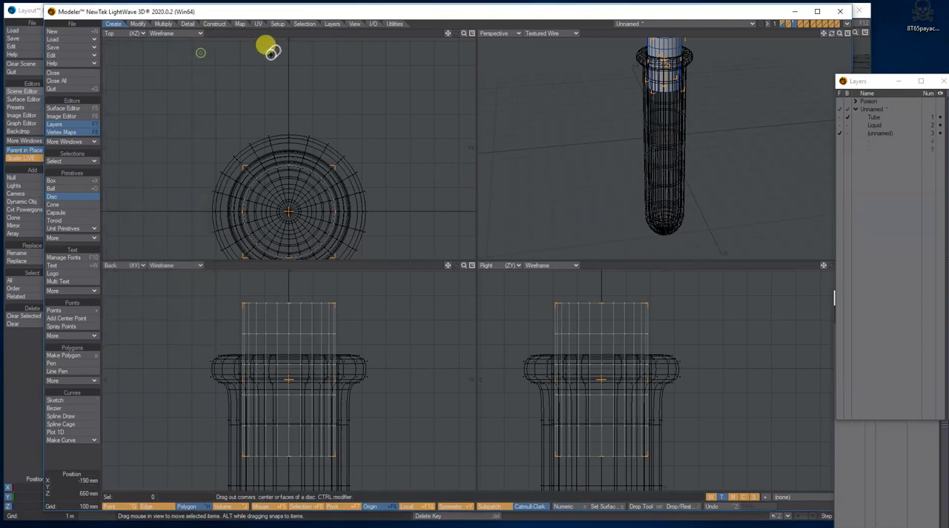
# Step: Taper the cork cylinder's lower end to about 79% by 80%, with the falloff running from Y 1.27 m down to 640 mm
pyautogui.press('space')
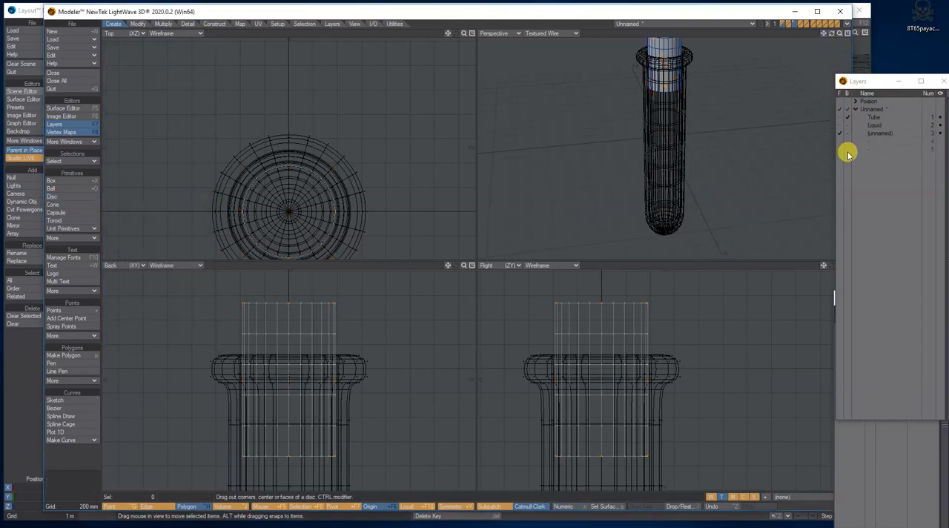
pyautogui.click(139, 24)
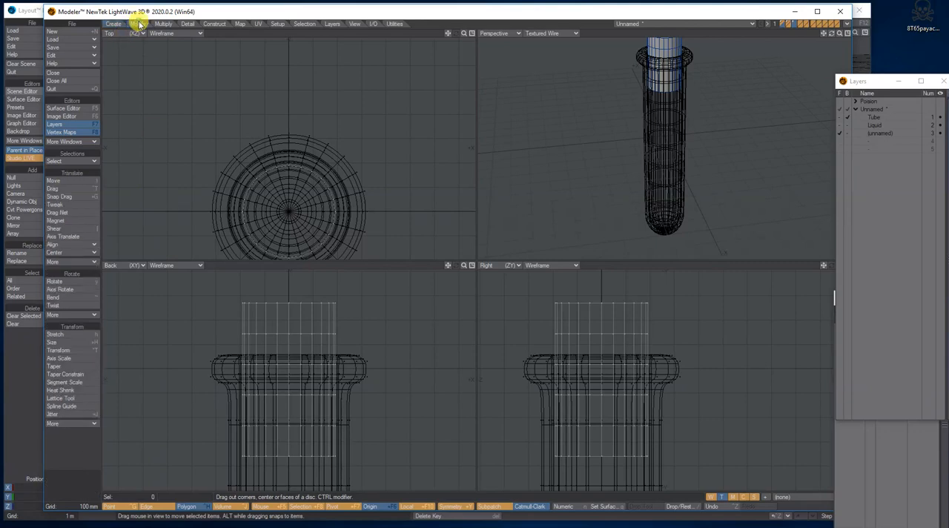
pyautogui.click(57, 367)
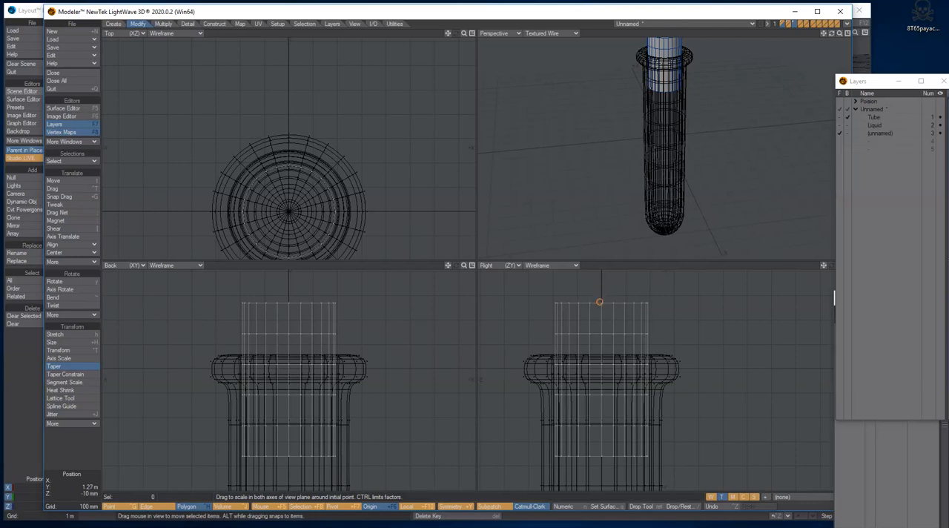
pyautogui.moveTo(602, 339); pyautogui.dragTo(601, 454, button='right')
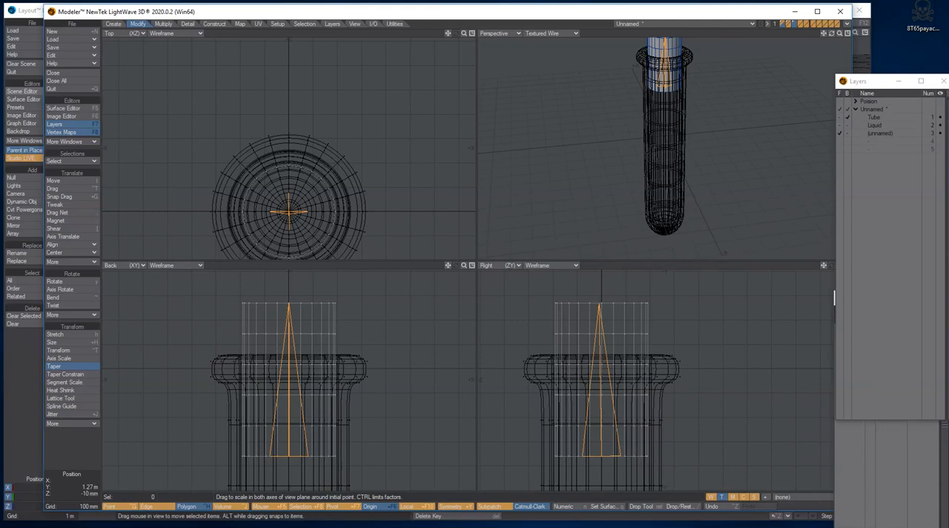
pyautogui.moveTo(601, 454); pyautogui.dragTo(599, 454, button='right')
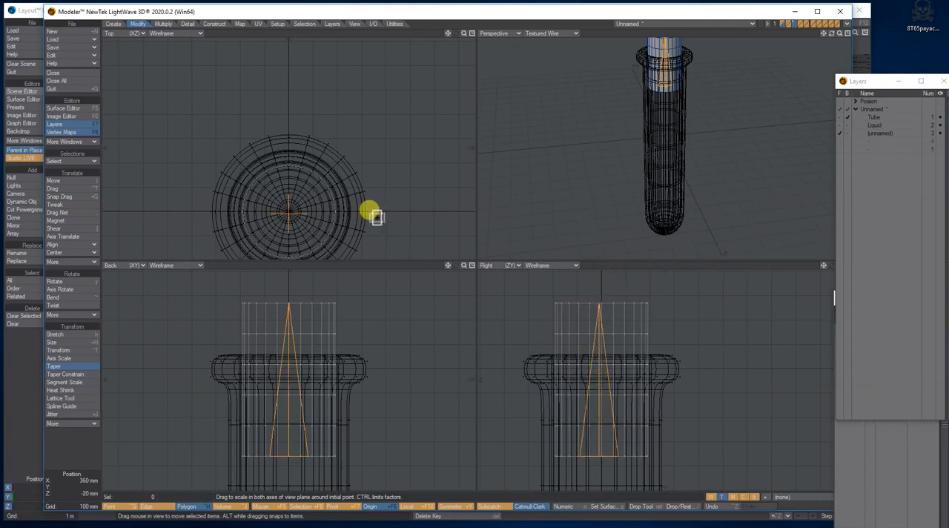
pyautogui.moveTo(290, 212); pyautogui.dragTo(282, 217)
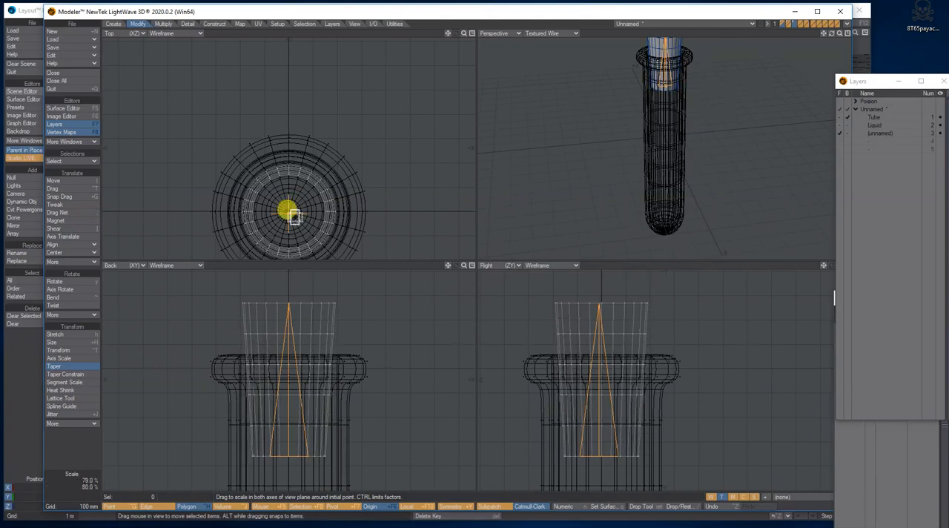
# Step: Review the taper's numeric settings and taper the cork's lower end slightly further so it narrows inside the tube's neck
pyautogui.press('n')
pyautogui.click(172, 77)
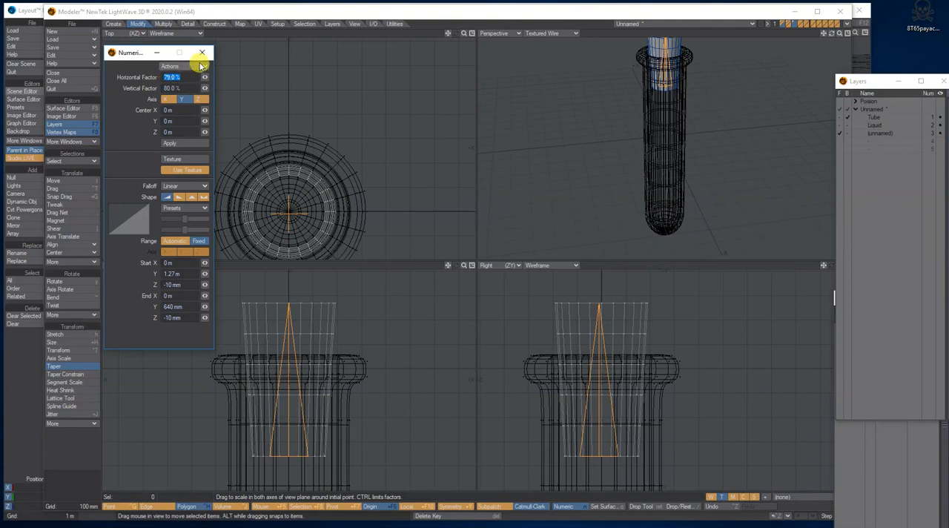
pyautogui.click(201, 52)
pyautogui.moveTo(286, 213); pyautogui.dragTo(282, 212)
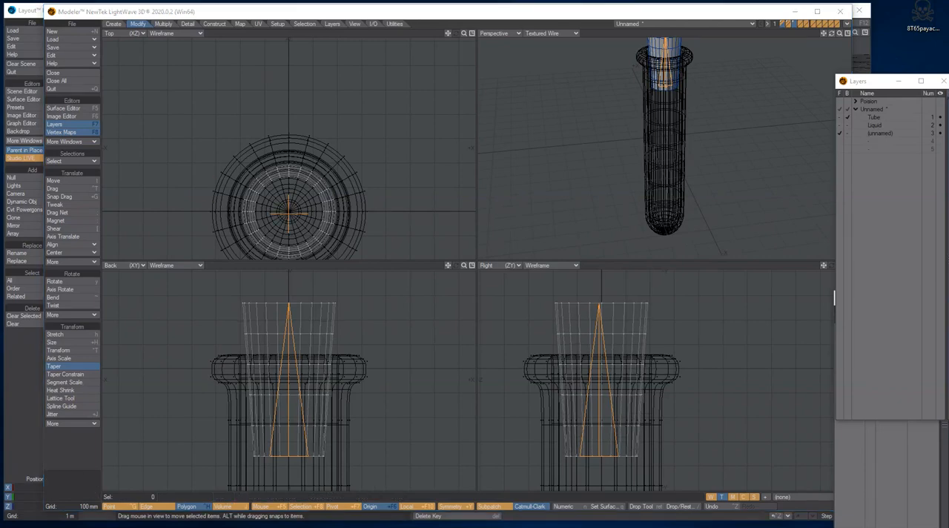
pyautogui.moveTo(286, 214); pyautogui.dragTo(284, 213)
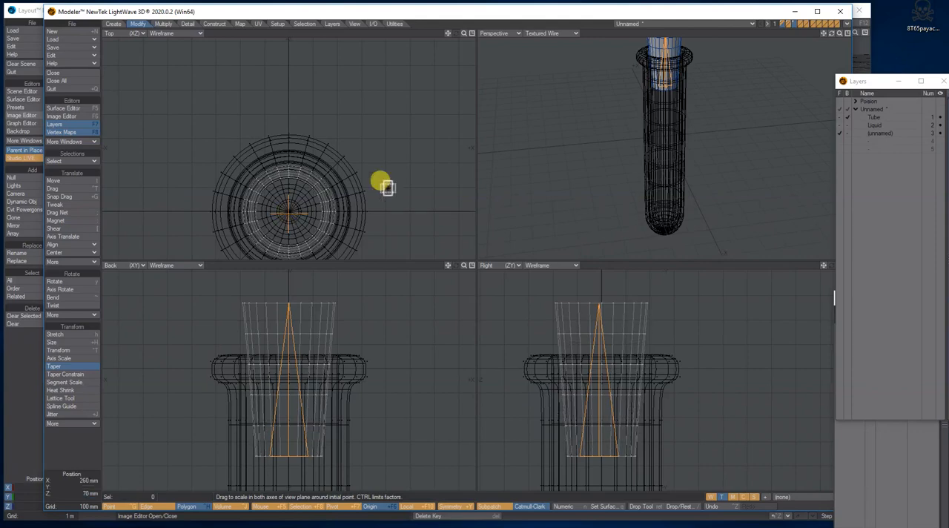
pyautogui.moveTo(828, 35); pyautogui.dragTo(826, 30)
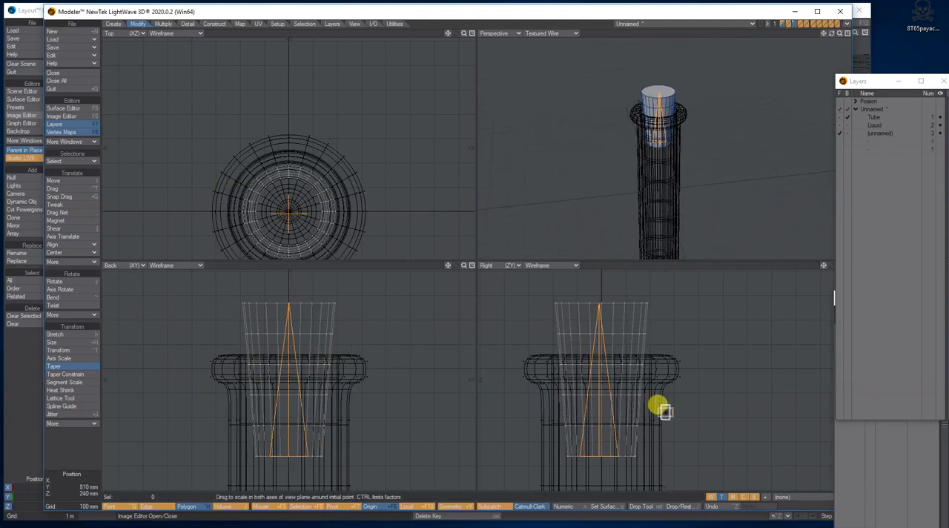
pyautogui.moveTo(831, 34)
pyautogui.mouseDown()
pyautogui.moveTo(827, 45)
pyautogui.moveTo(829, 33)
pyautogui.mouseUp()
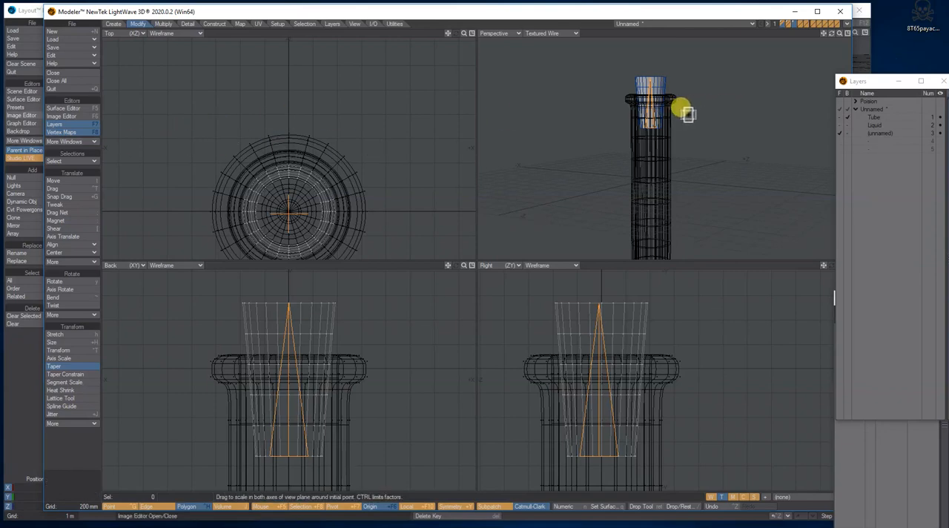
pyautogui.press('Return')
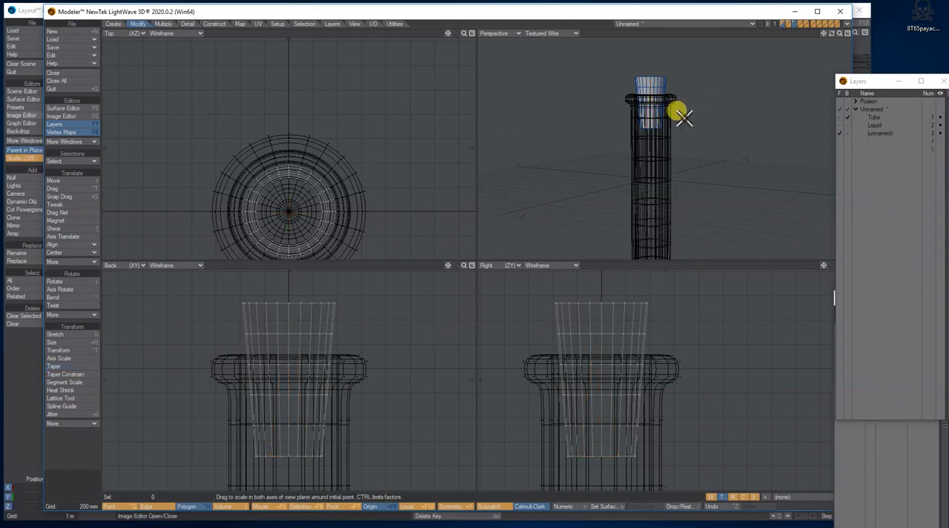
# Step: Name the cork's layer Cork and assign its polygons a surface named Cork
pyautogui.doubleClick(878, 133)
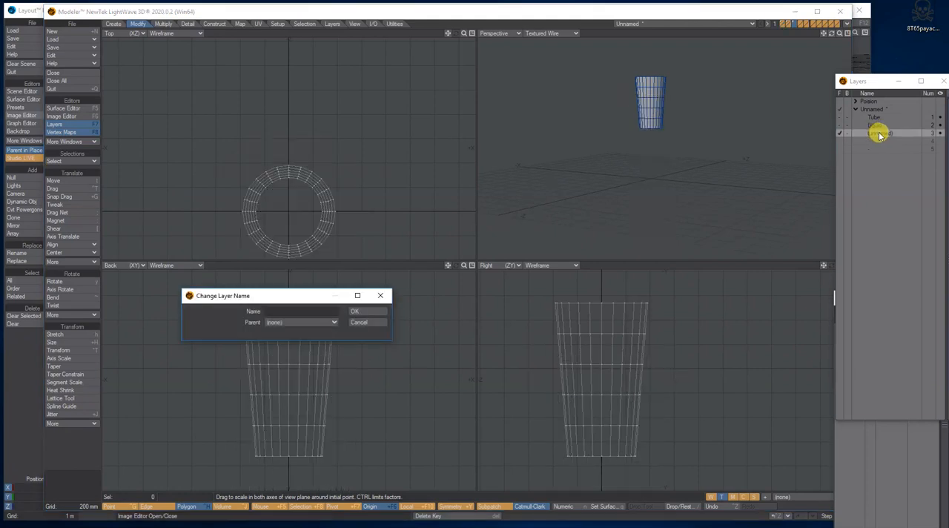
pyautogui.click(310, 311)
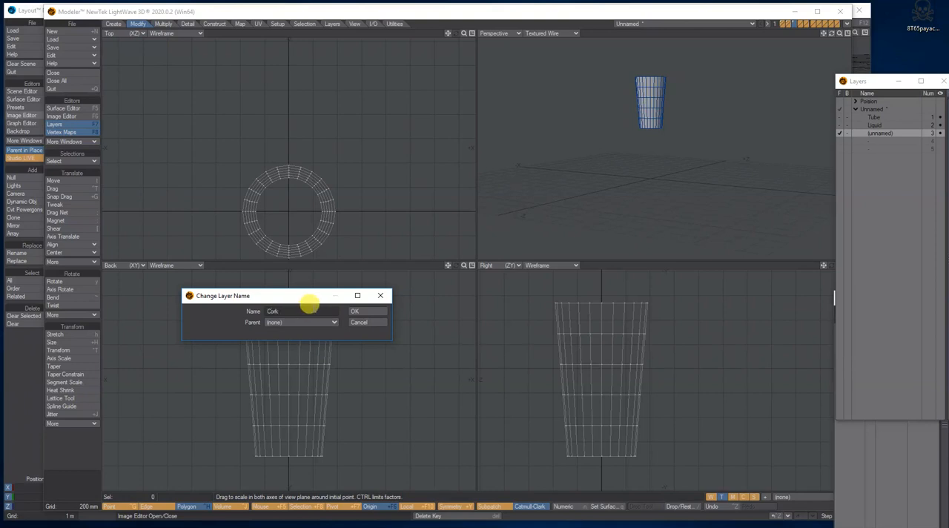
pyautogui.click(371, 312)
pyautogui.press('q')
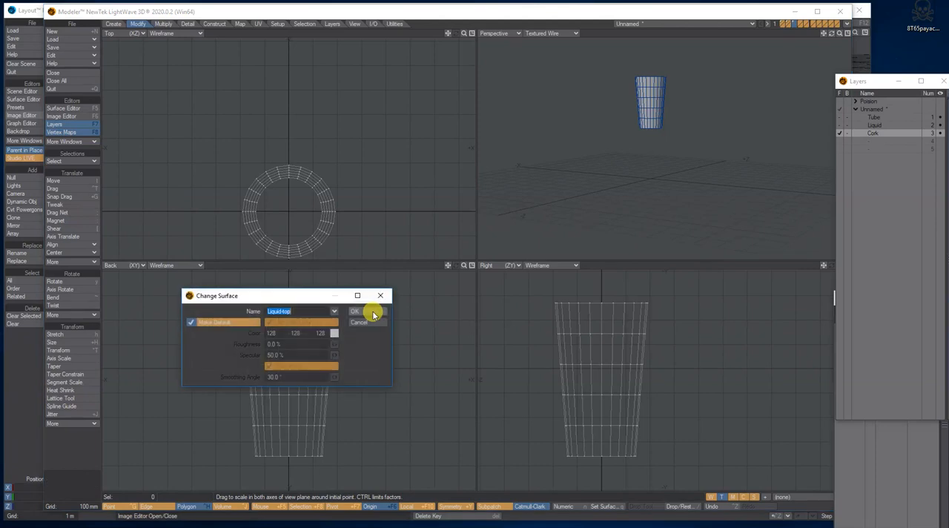
pyautogui.write('Cork')
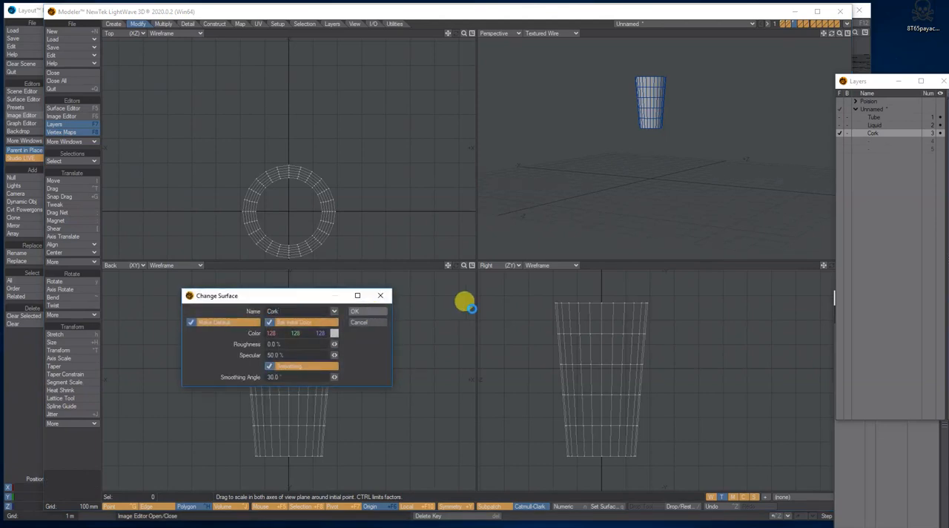
pyautogui.click(384, 311)
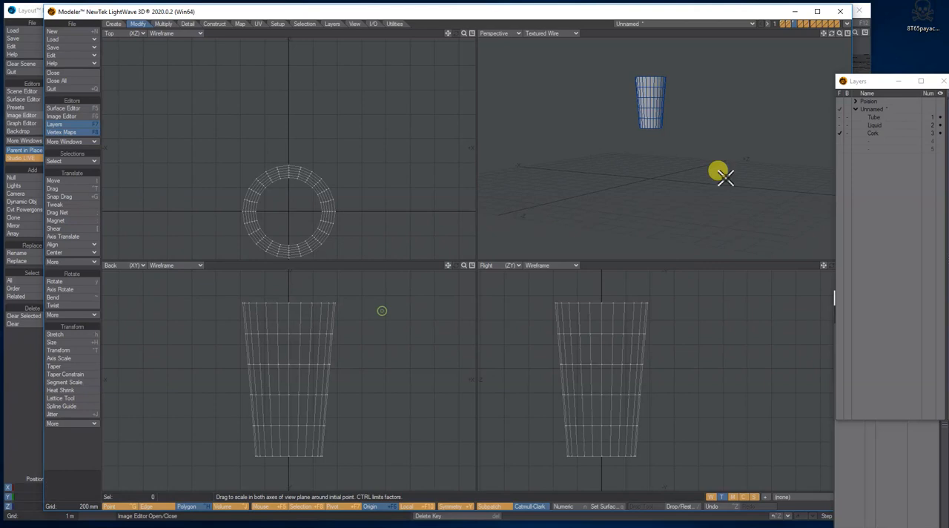
# Step: With the Tube layer as background, enlarge the cork uniformly to fill the tube's mouth and lower it into the neck
pyautogui.click(839, 110)
pyautogui.moveTo(832, 37); pyautogui.dragTo(823, 71)
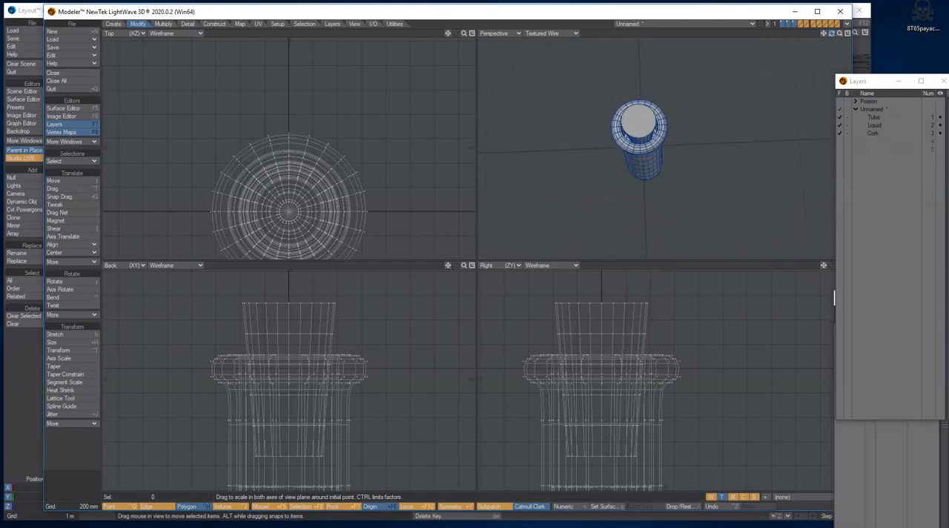
pyautogui.click(874, 133)
pyautogui.click(847, 118)
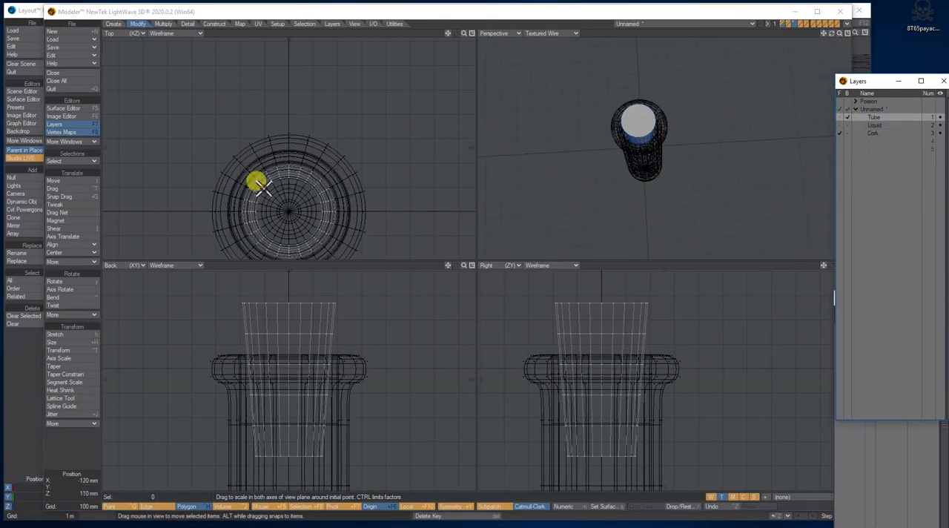
pyautogui.click(61, 343)
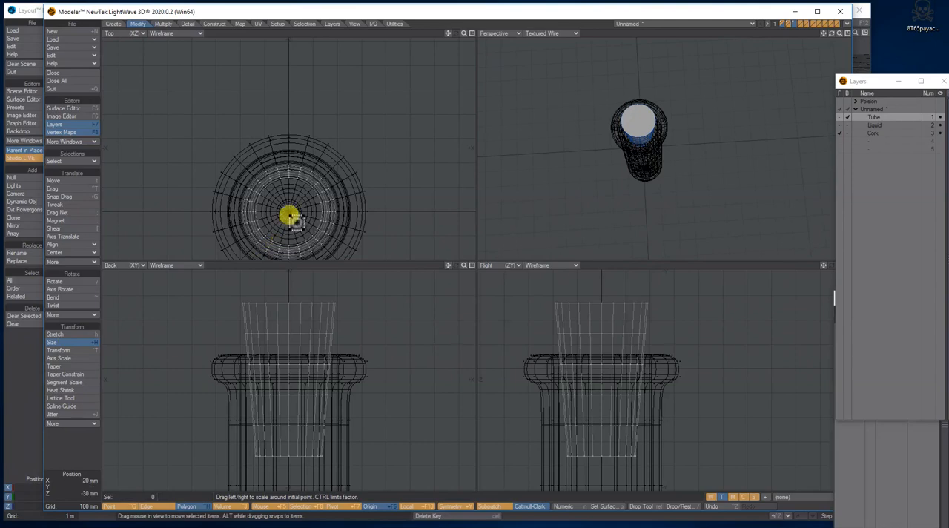
pyautogui.moveTo(284, 208); pyautogui.dragTo(305, 209)
pyautogui.press('t')
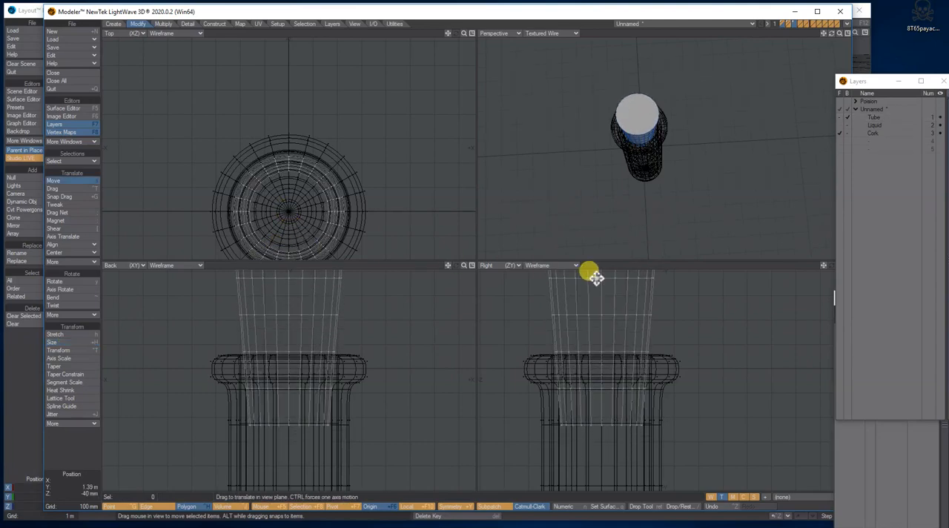
pyautogui.moveTo(612, 260); pyautogui.dragTo(613, 299)
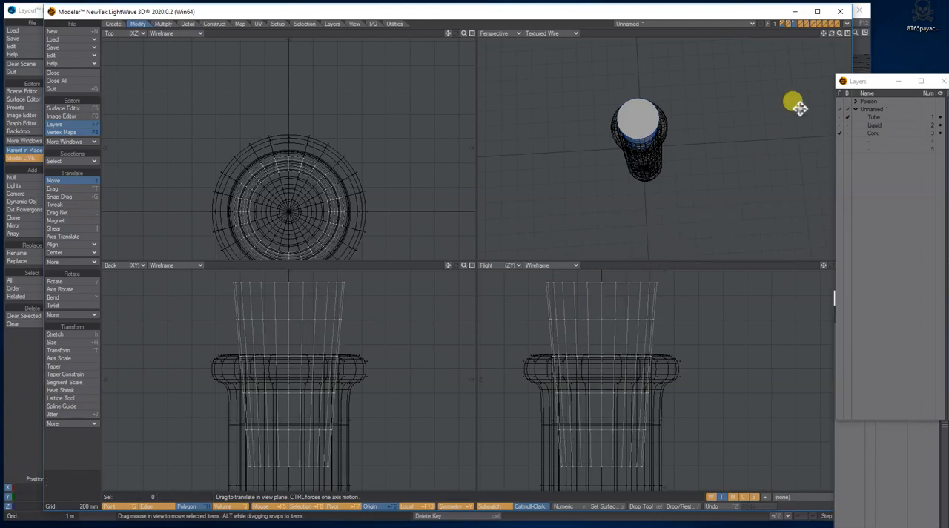
pyautogui.click(839, 109)
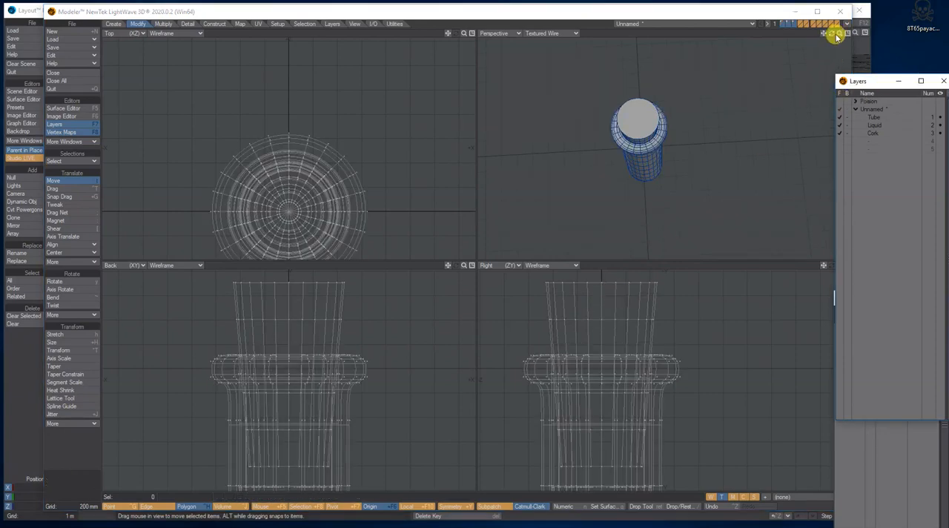
pyautogui.moveTo(832, 33)
pyautogui.mouseDown()
pyautogui.moveTo(838, 3)
pyautogui.moveTo(812, 33)
pyautogui.moveTo(845, 33)
pyautogui.mouseUp()
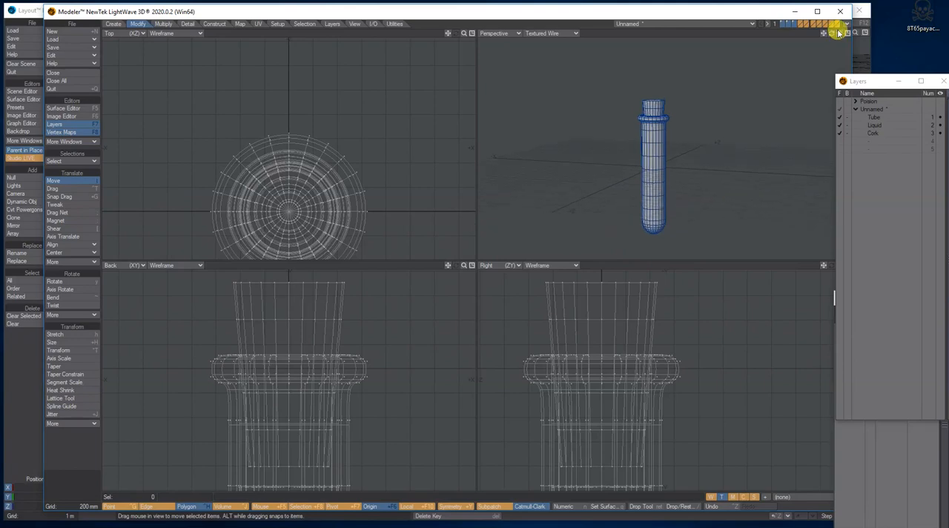
# Step: Make empty layer 4 the active layer, with the Tube layer in the background as reference
pyautogui.click(877, 132)
pyautogui.click(875, 141)
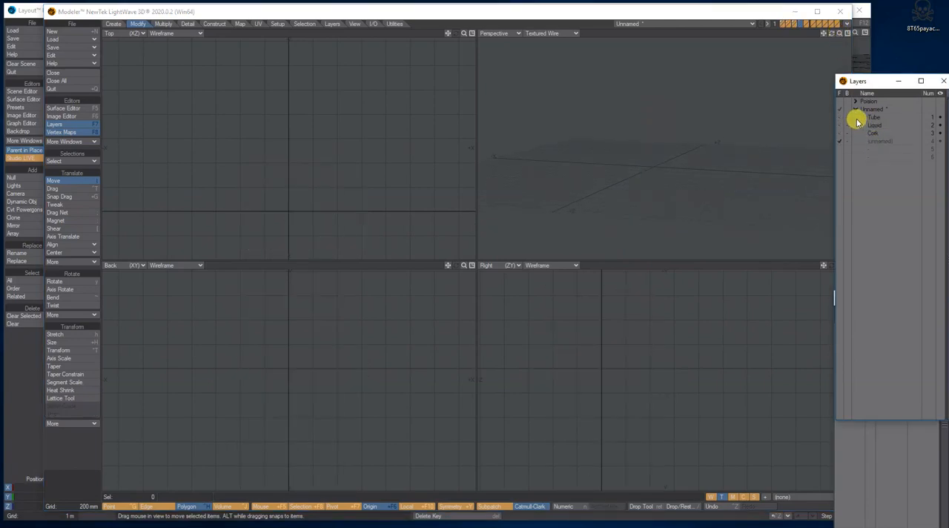
pyautogui.click(850, 118)
pyautogui.press('a')
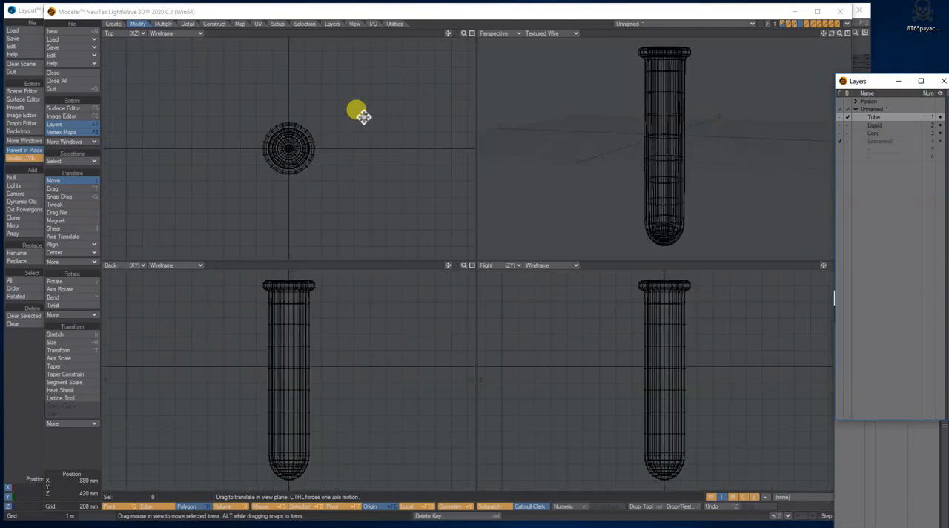
# Step: Create a ball at the origin with a 50 mm radius on X, Y and Z, using 24 sides and 12 segments
pyautogui.click(113, 23)
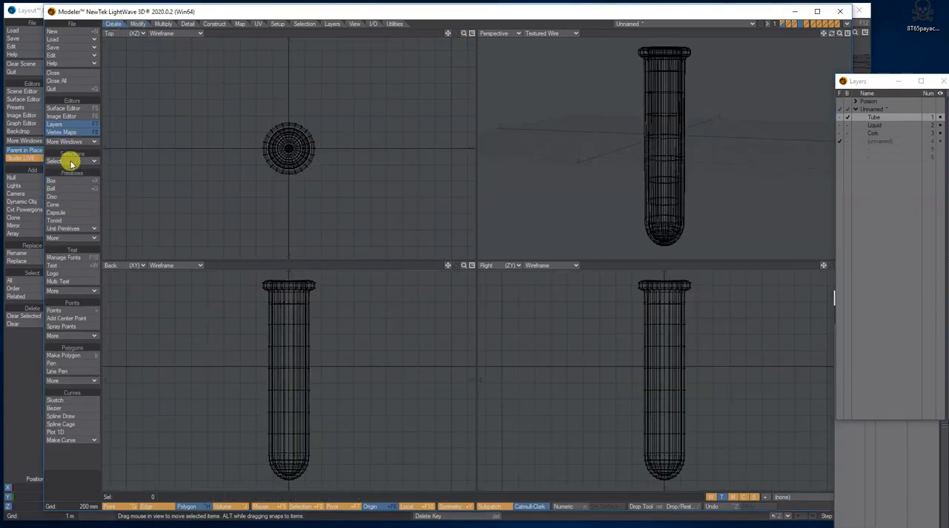
pyautogui.click(62, 189)
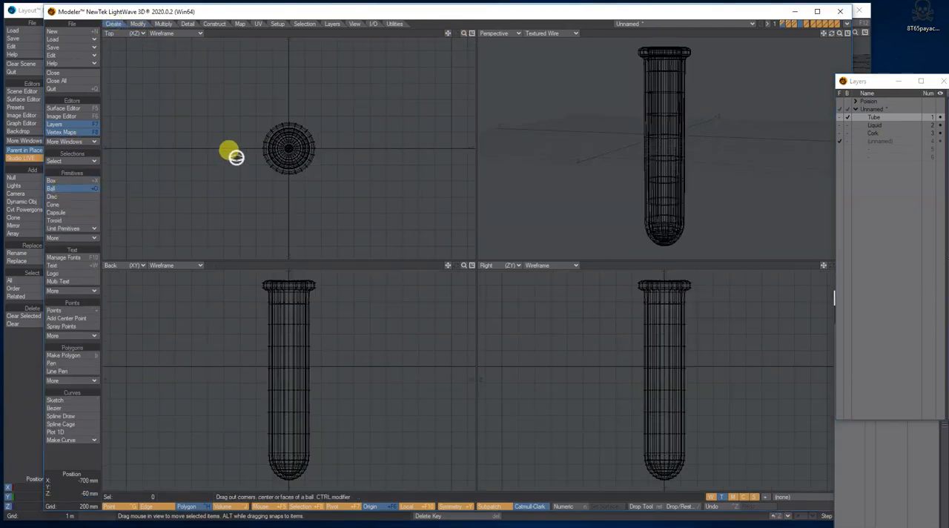
pyautogui.press('n')
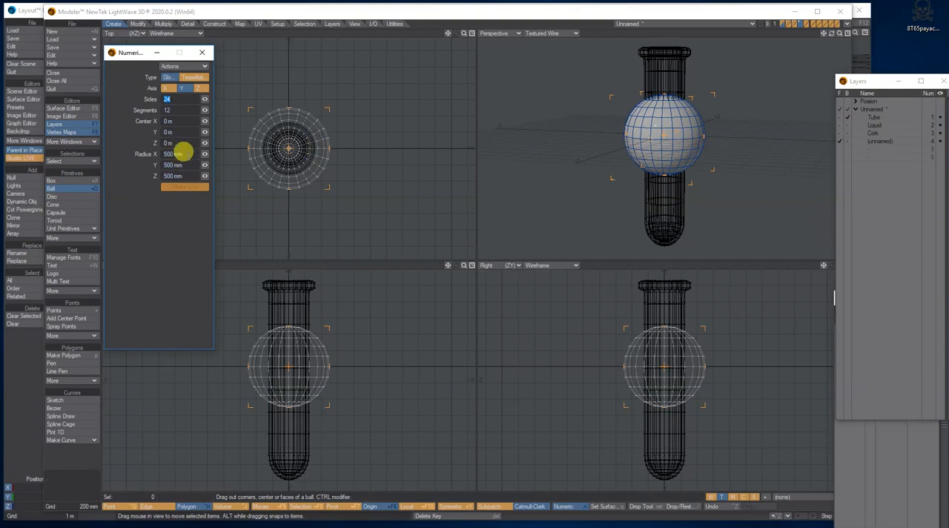
pyautogui.click(178, 154)
pyautogui.write('50mm')
pyautogui.press('Tab')
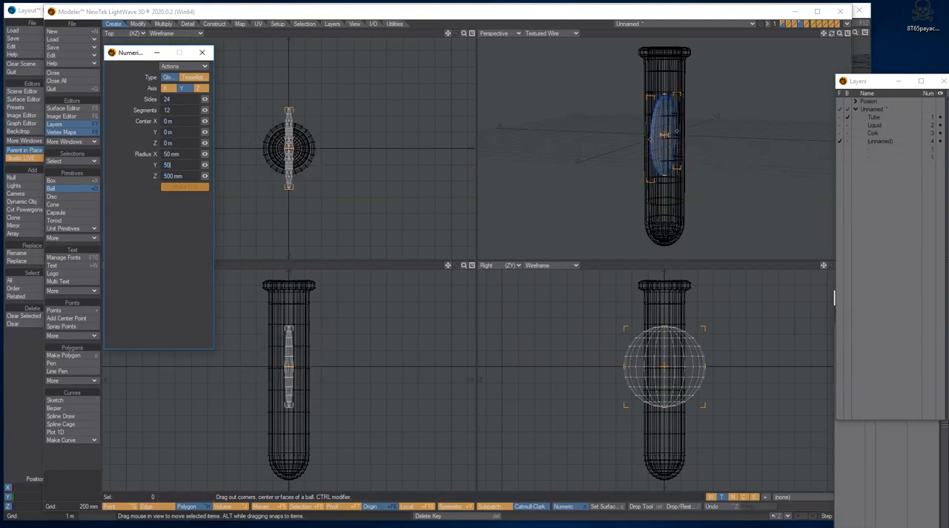
pyautogui.write('50mm')
pyautogui.click(178, 176)
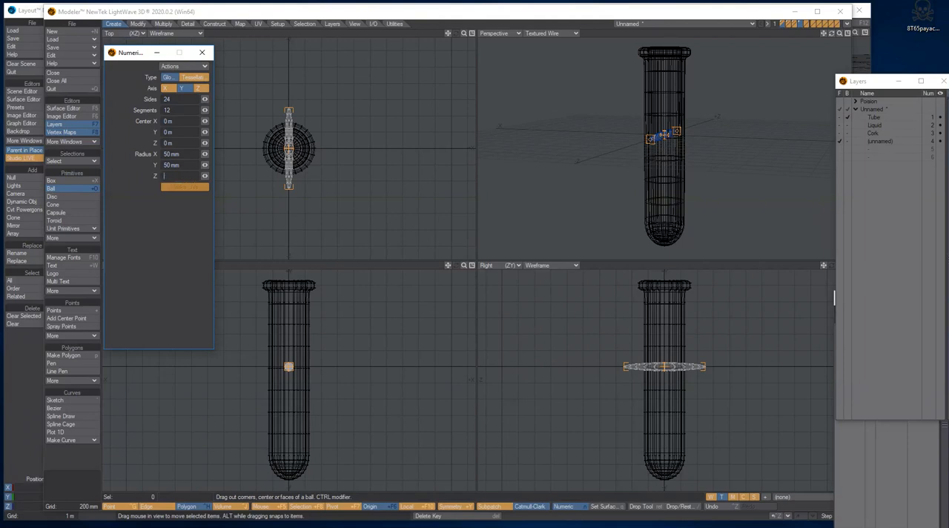
pyautogui.write('50 mm')
pyautogui.press('Return')
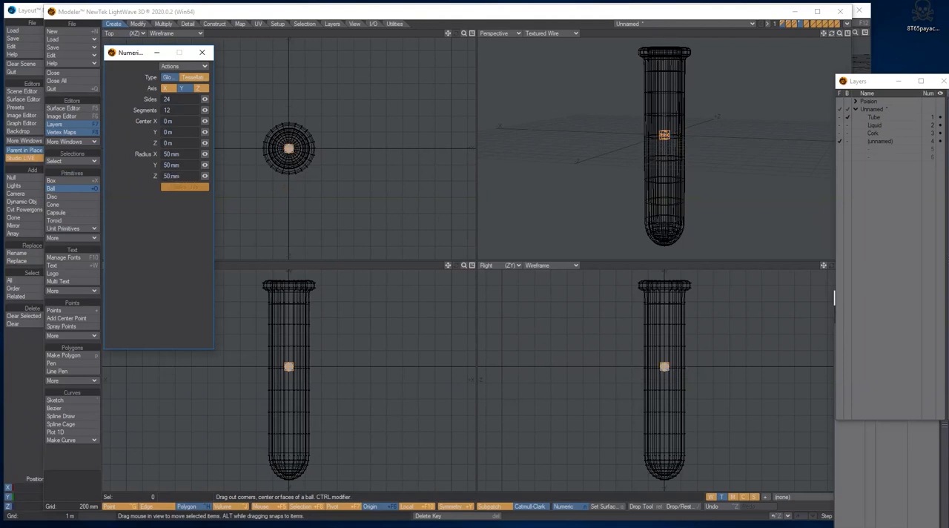
pyautogui.click(202, 52)
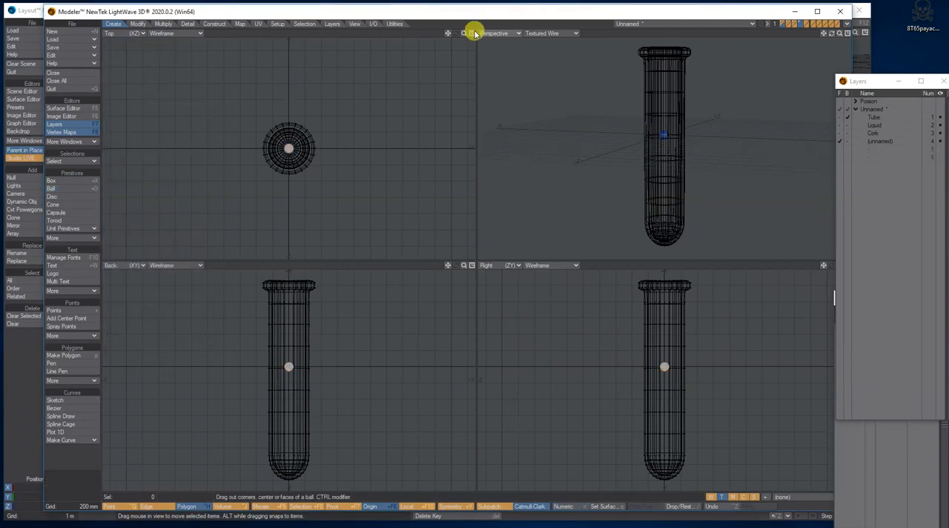
# Step: Shrink the ball at the origin slightly and uniformly with the Size tool, using the Tube layer as reference
pyautogui.moveTo(464, 33); pyautogui.dragTo(521, 33)
pyautogui.click(53, 187)
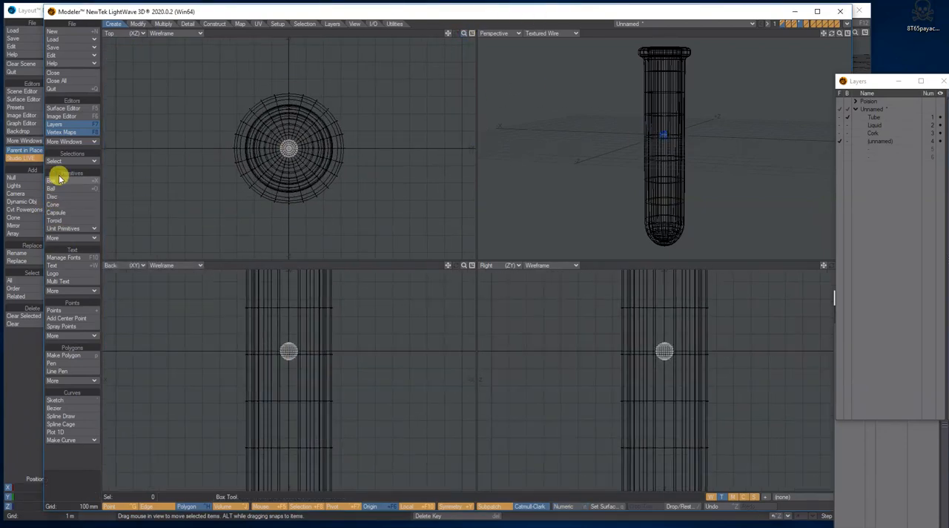
pyautogui.click(137, 25)
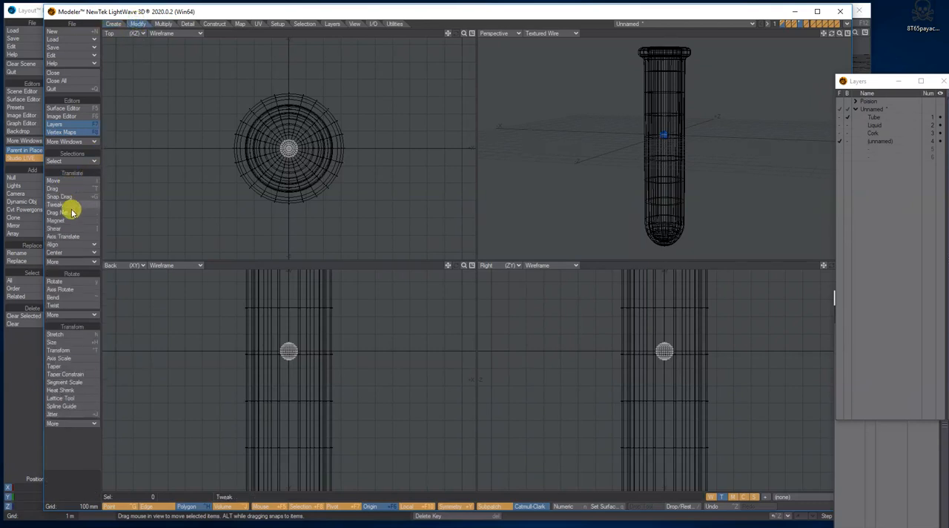
pyautogui.click(58, 341)
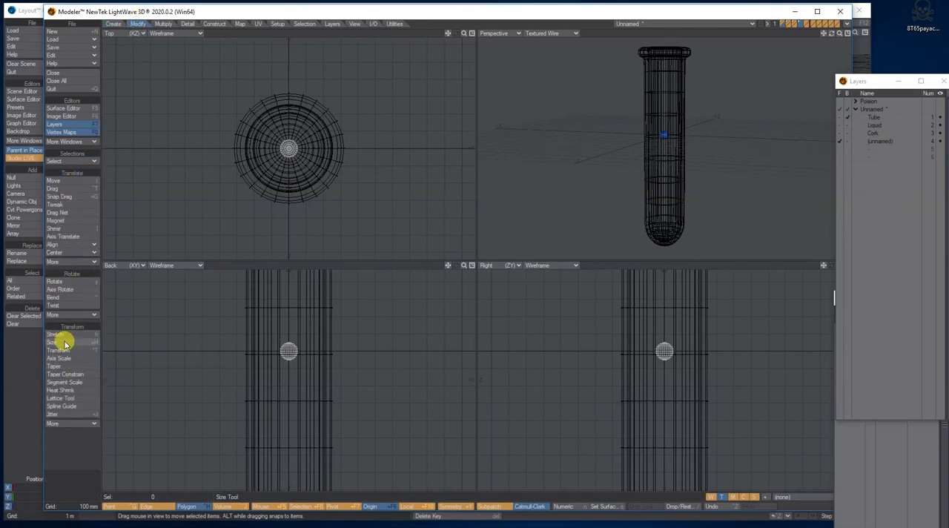
pyautogui.moveTo(284, 350); pyautogui.dragTo(288, 351)
pyautogui.press('space')
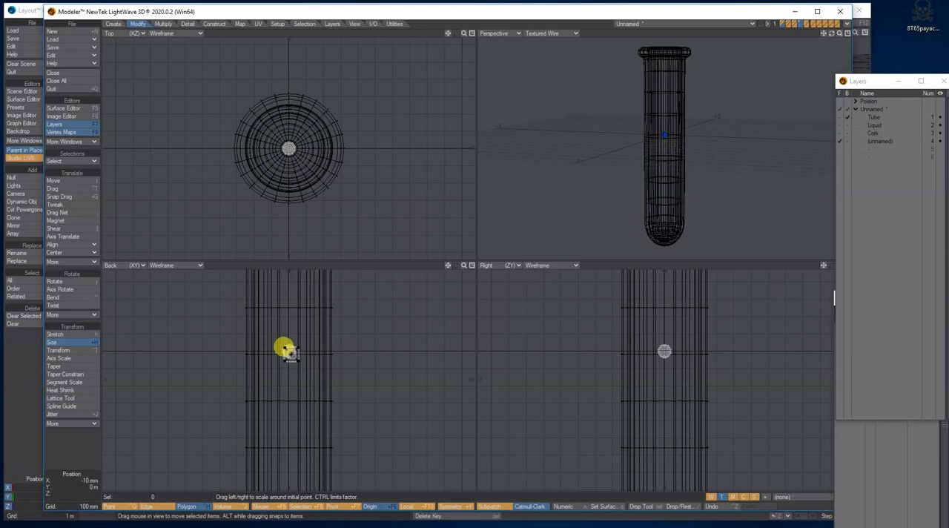
# Step: Name the ball's layer Bubble and assign its polygons a surface named Buuble
pyautogui.doubleClick(882, 143)
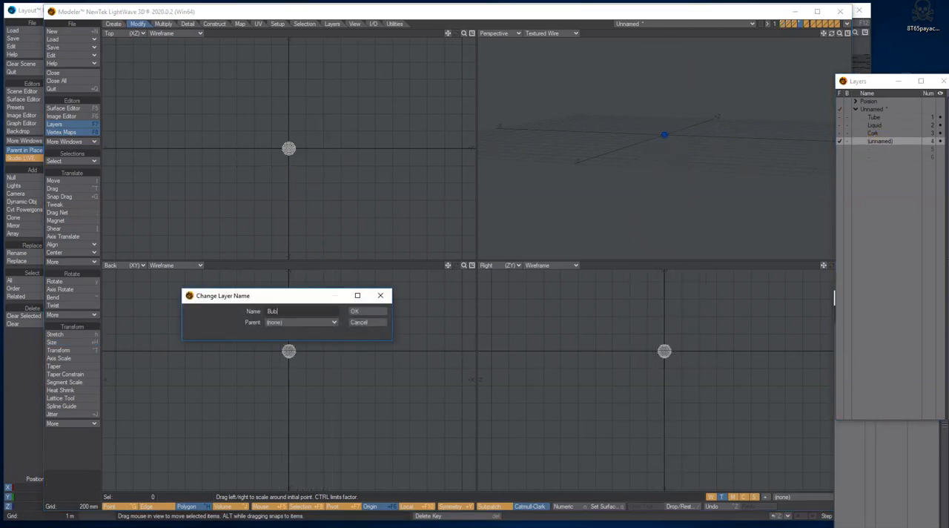
pyautogui.write('Bubble')
pyautogui.click(375, 311)
pyautogui.write('qBu')
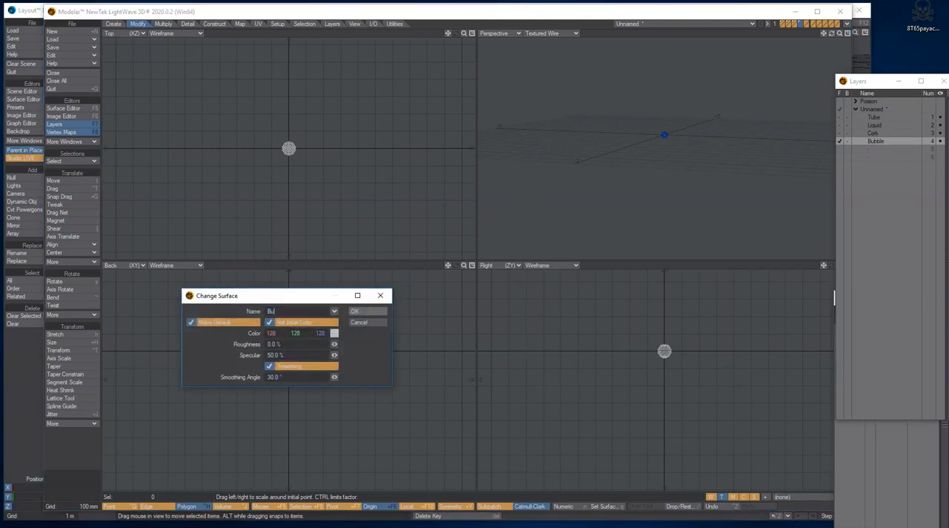
pyautogui.click(376, 310)
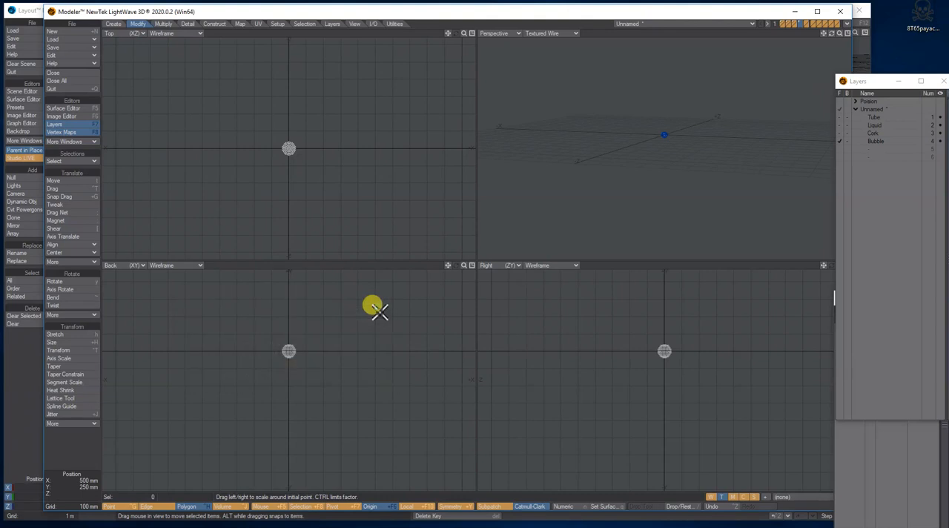
# Step: Look at the reference picture Test tube.jpg to examine the bubbles in the liquid, and return to Modeler
pyautogui.click(884, 142)
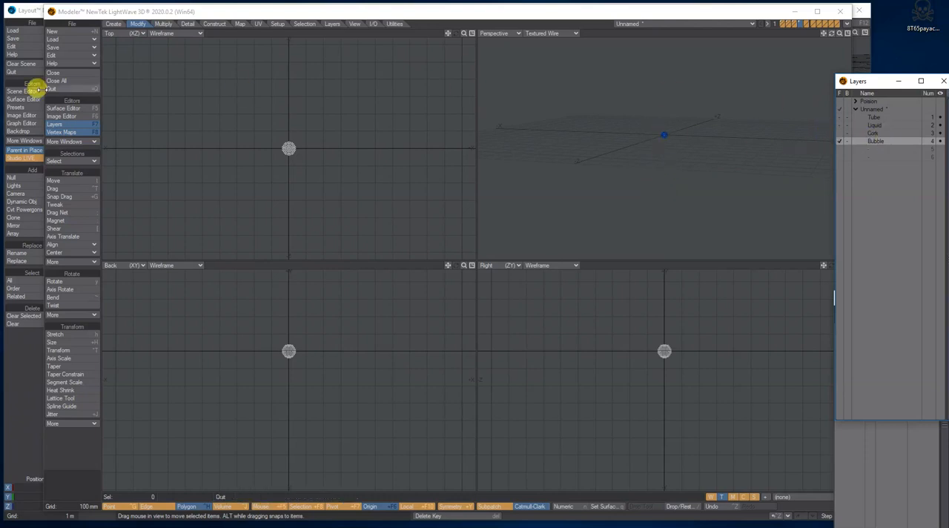
pyautogui.hotkey('alt', 'Tab')
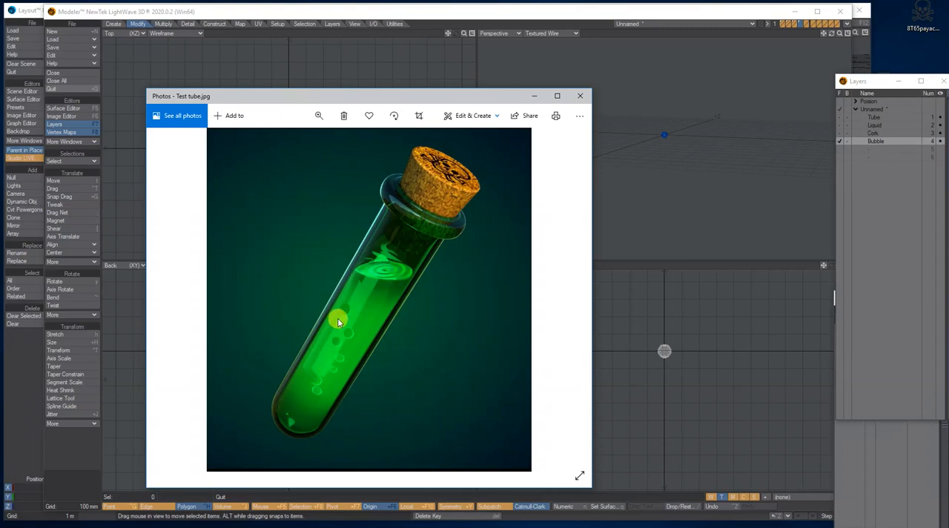
pyautogui.hotkey('alt', 'Tab')
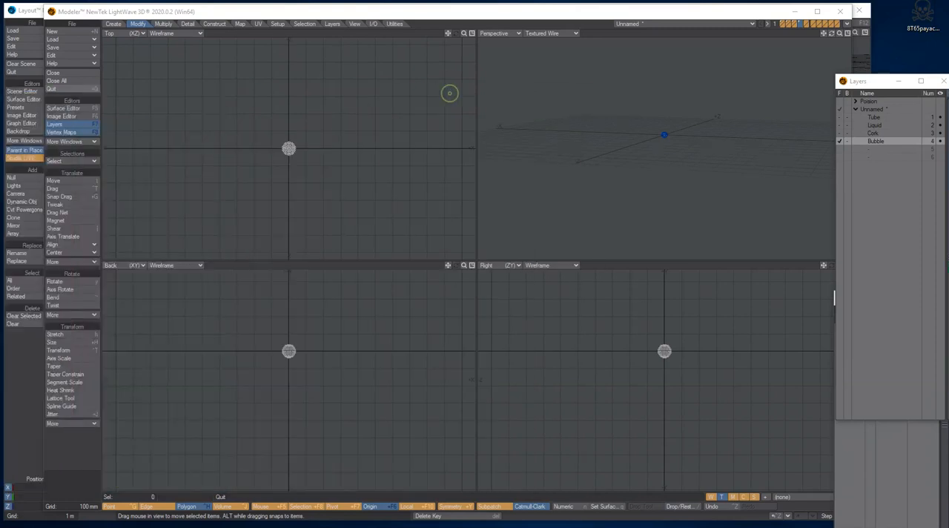
# Step: Bring the Tube, Liquid, Cork and Bubble layers all to the foreground and inspect the complete model in perspective
pyautogui.click(878, 141)
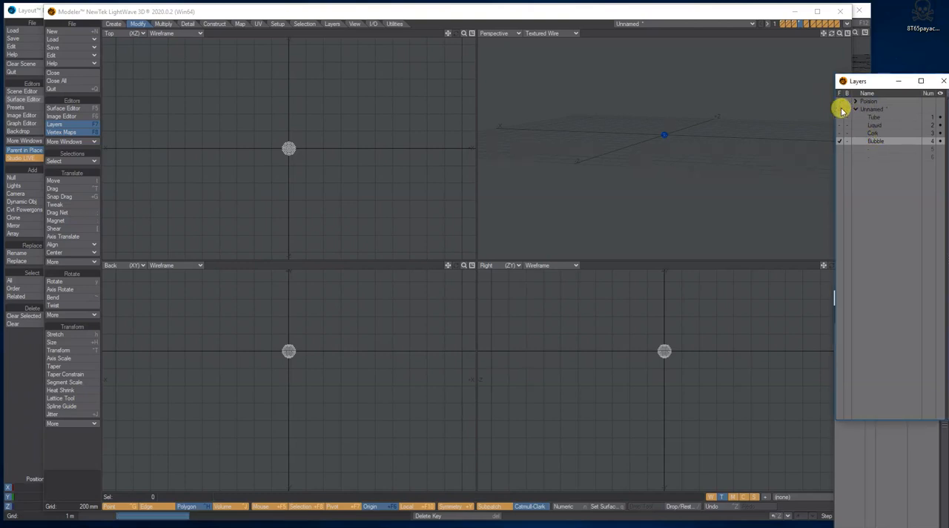
pyautogui.click(841, 109)
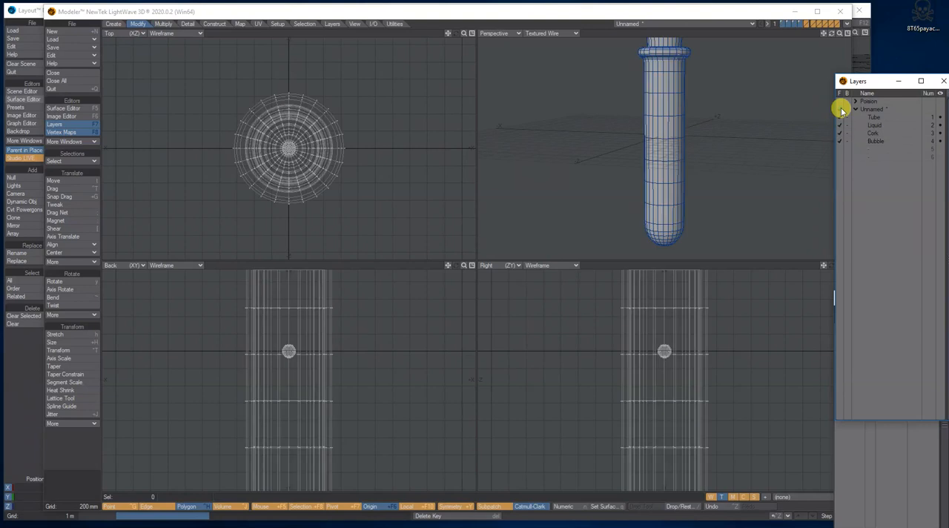
pyautogui.click(841, 33)
pyautogui.moveTo(825, 34)
pyautogui.mouseDown()
pyautogui.moveTo(830, 26)
pyautogui.moveTo(832, 33)
pyautogui.mouseUp()
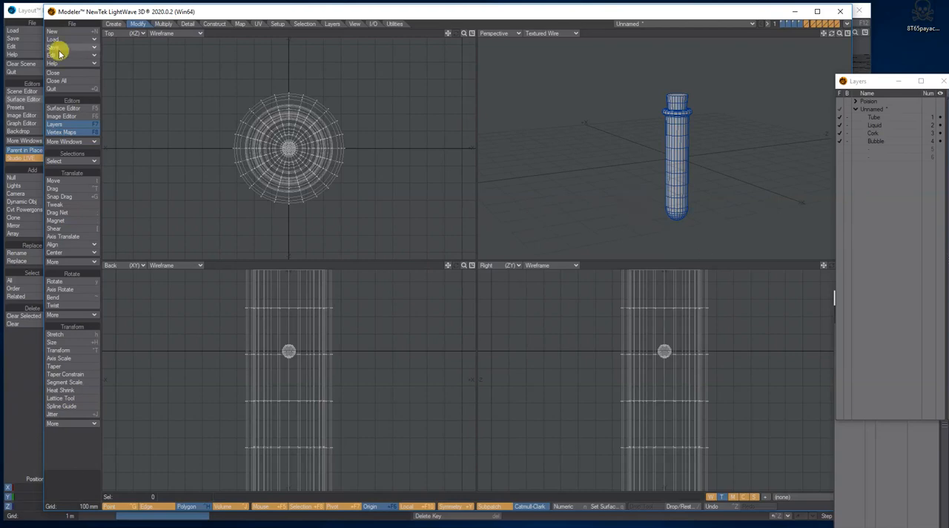
# Step: Switch to Layout with the Tube.lws scene and examine the Background surface's image settings and node graph in the Surface Editor
pyautogui.click(19, 10)
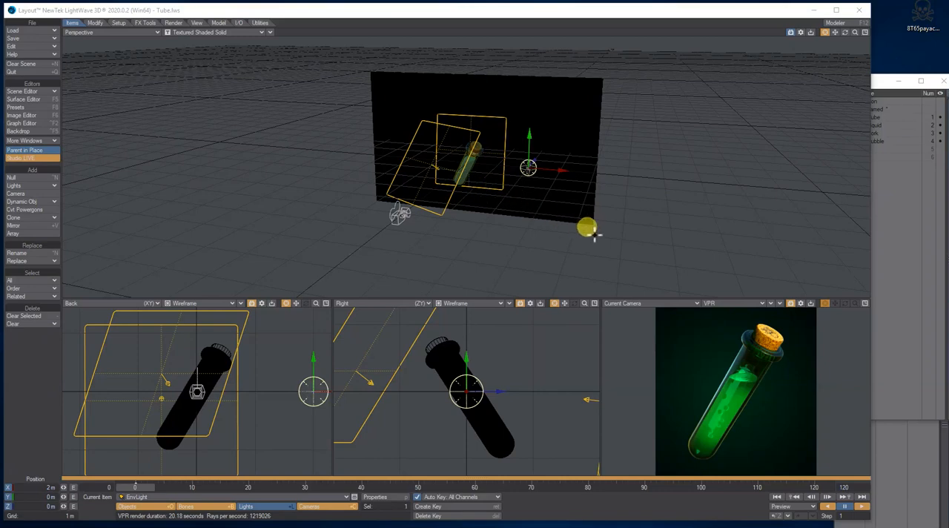
pyautogui.click(47, 101)
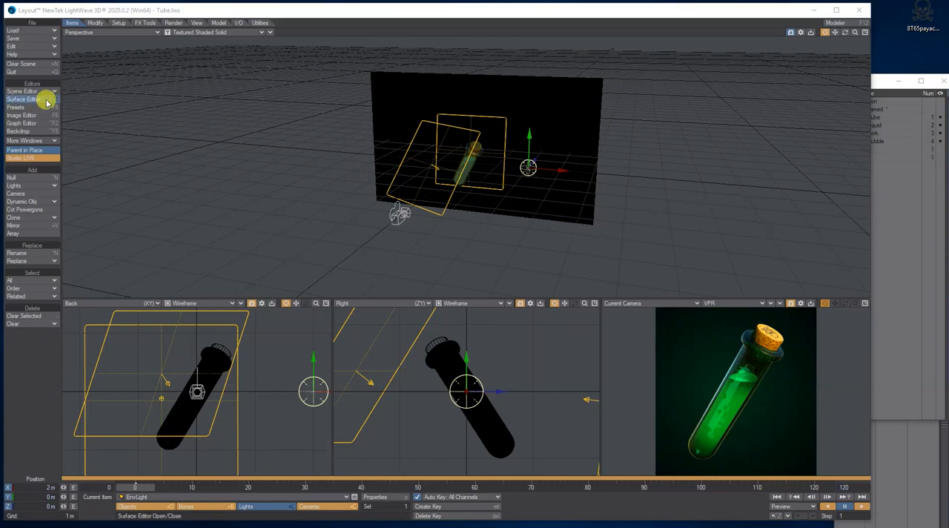
pyautogui.moveTo(104, 26); pyautogui.dragTo(288, 25)
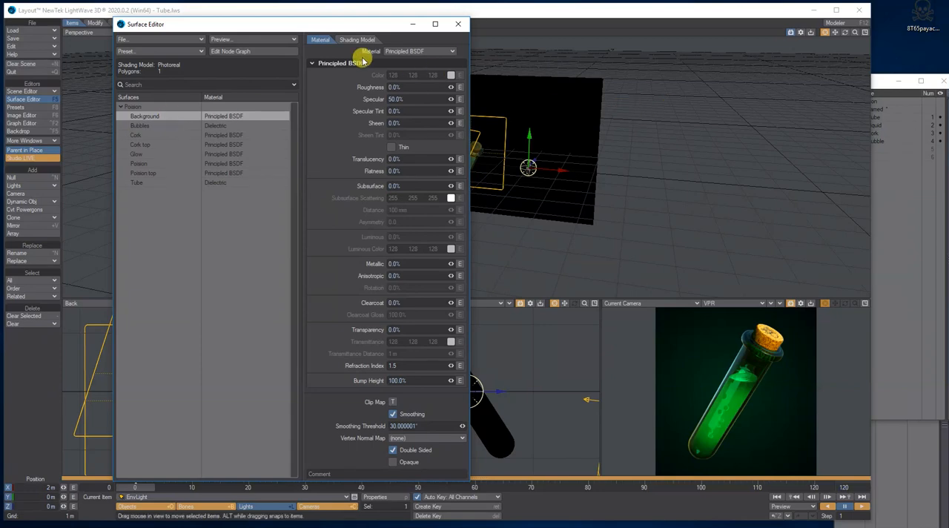
pyautogui.moveTo(284, 27); pyautogui.dragTo(225, 159)
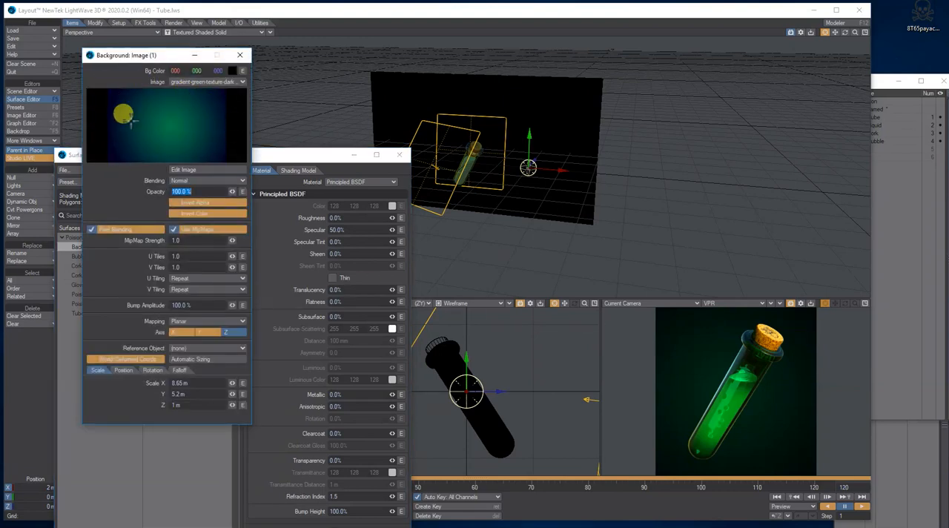
pyautogui.click(242, 56)
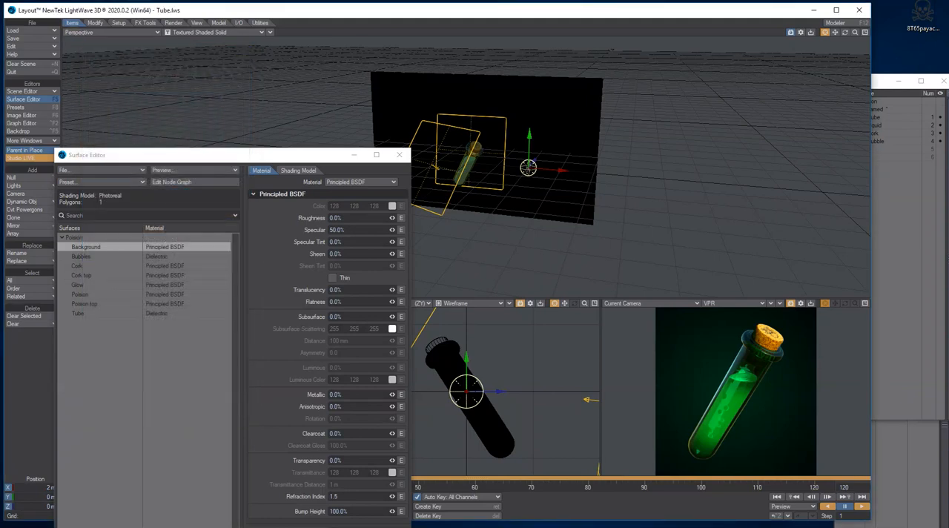
pyautogui.moveTo(0, 30); pyautogui.dragTo(390, 29)
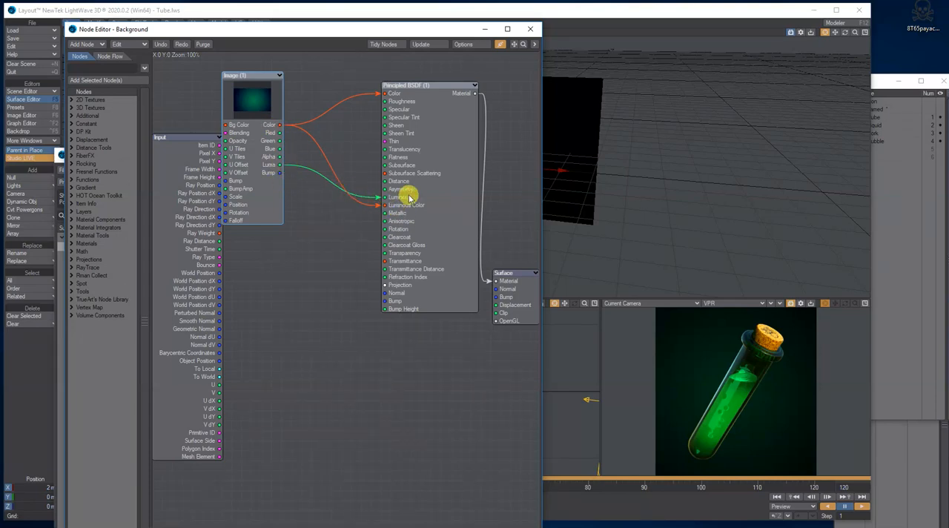
pyautogui.click(530, 29)
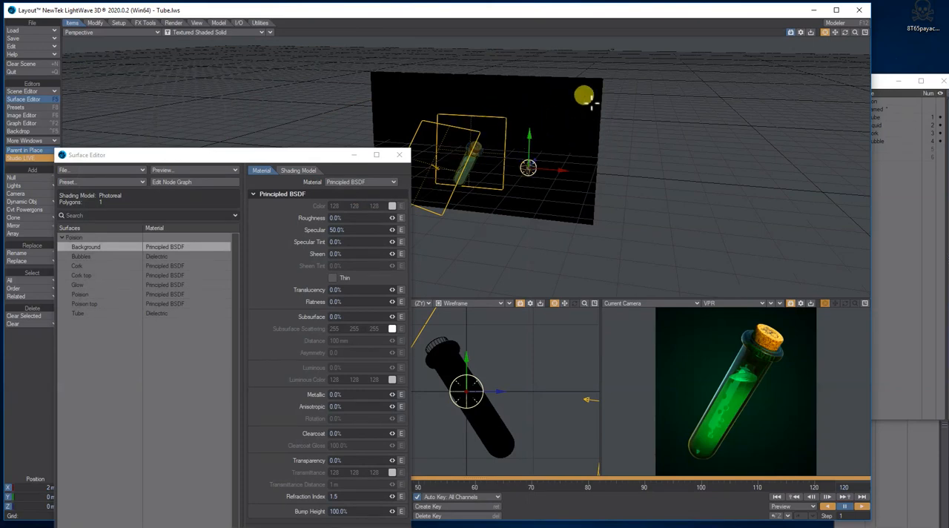
# Step: Select the background plane, and examine the Bubbles surface's Dielectric settings and the Cork surface's node graph
pyautogui.click(564, 88)
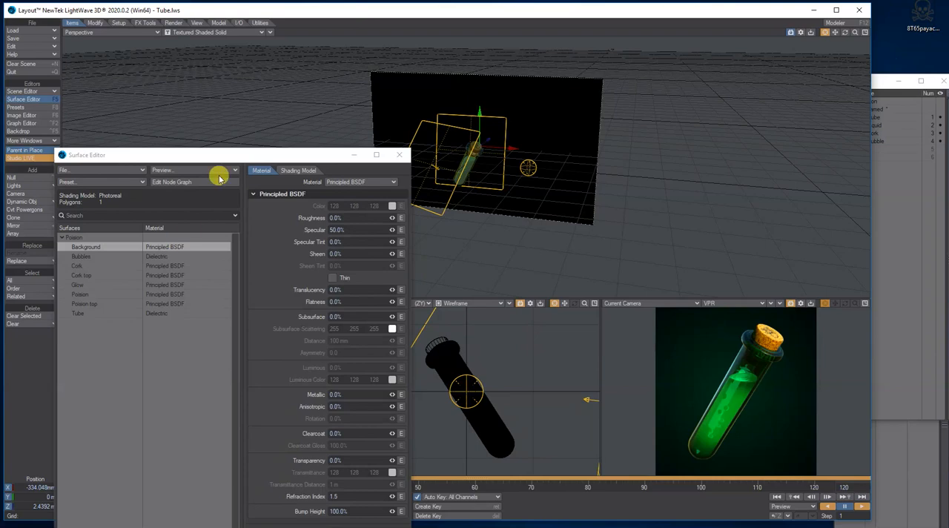
pyautogui.moveTo(228, 156); pyautogui.dragTo(206, 127)
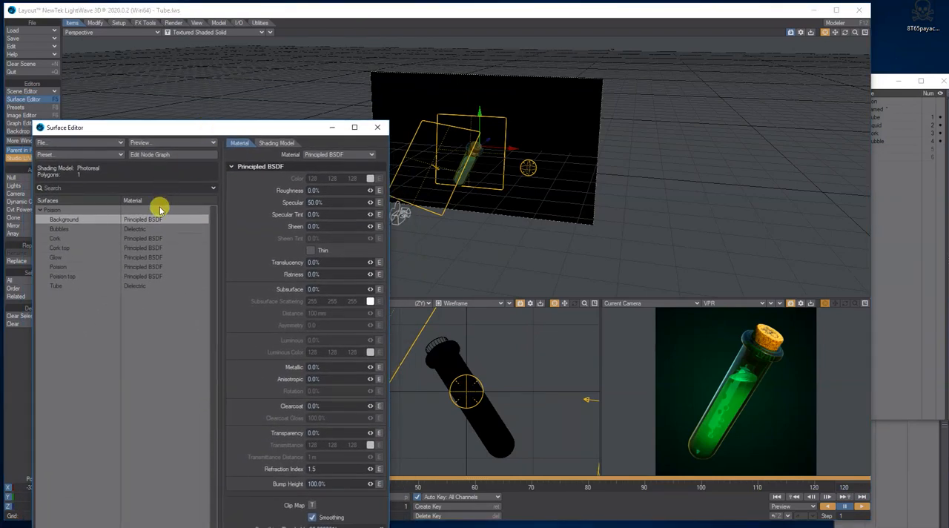
pyautogui.click(133, 229)
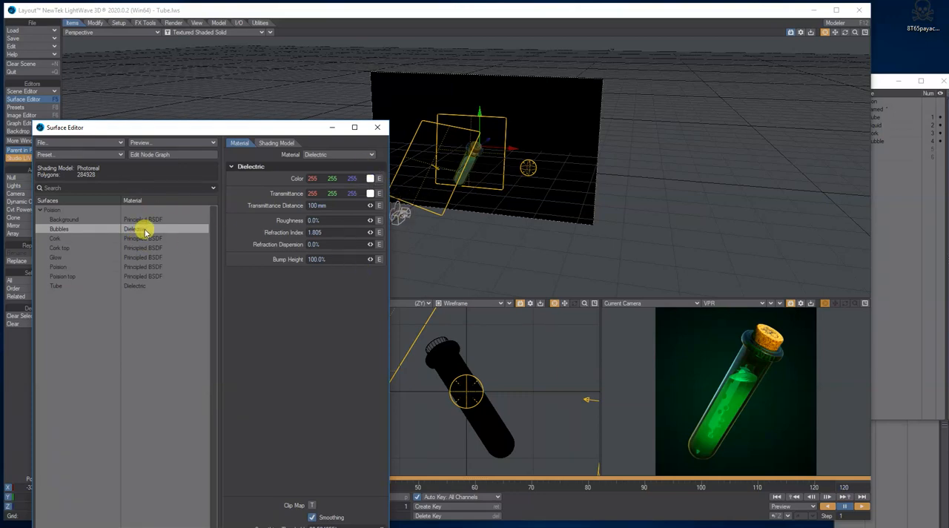
pyautogui.click(151, 239)
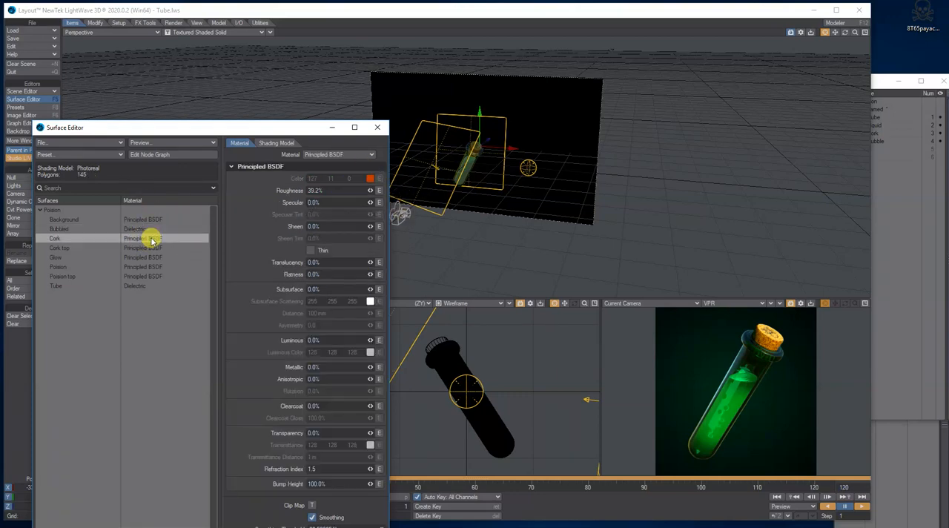
pyautogui.doubleClick(150, 239)
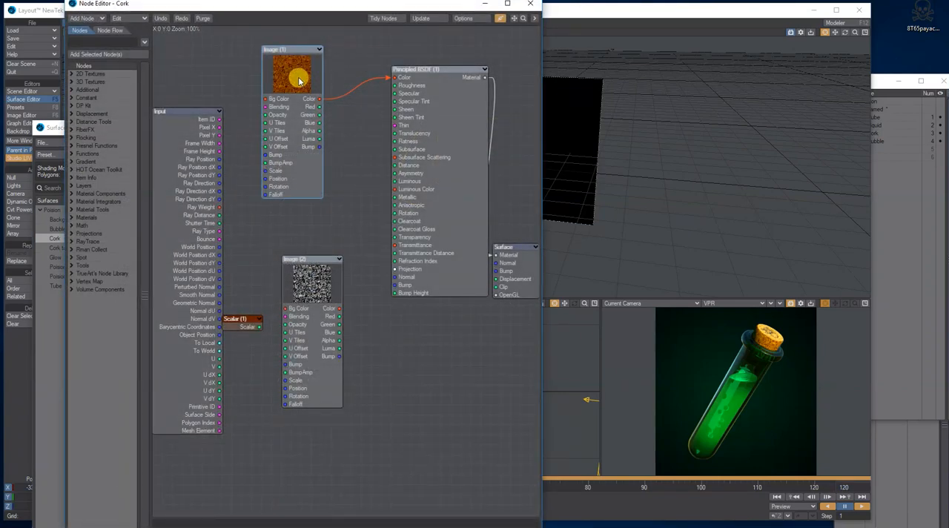
pyautogui.moveTo(329, 297); pyautogui.dragTo(320, 240)
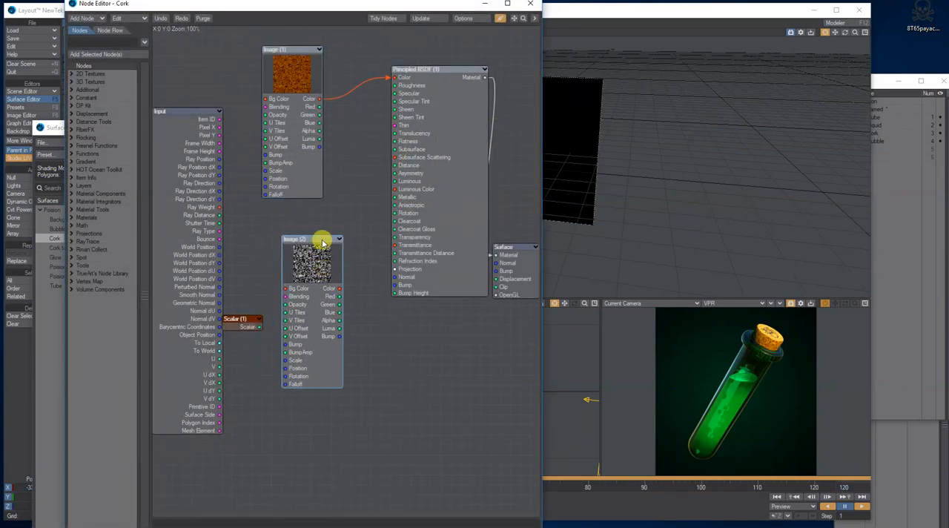
pyautogui.click(534, 5)
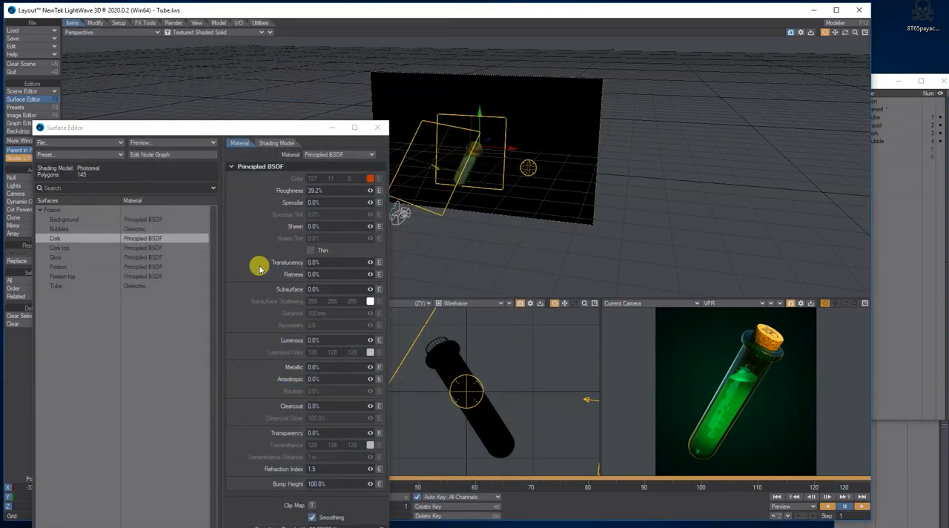
# Step: Examine the node graphs of the Cork top and Glow surfaces
pyautogui.doubleClick(85, 248)
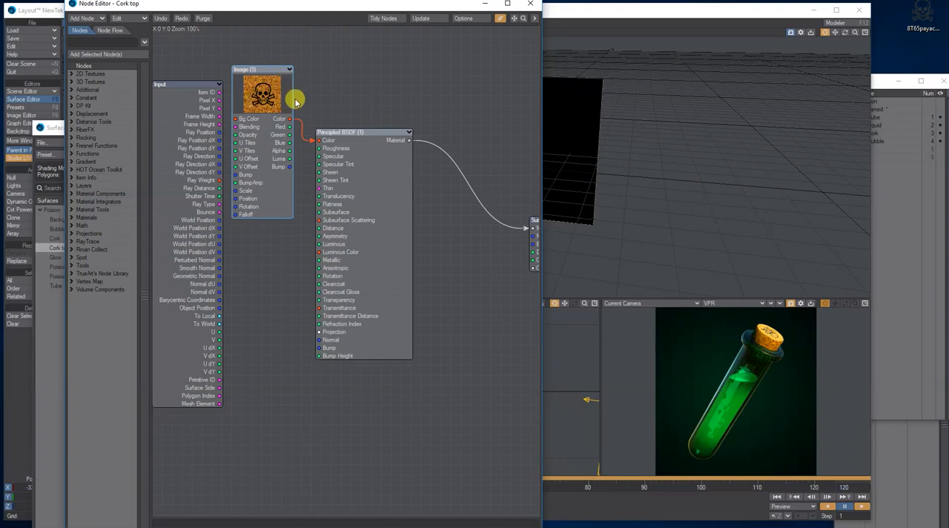
pyautogui.moveTo(309, 133); pyautogui.dragTo(315, 139)
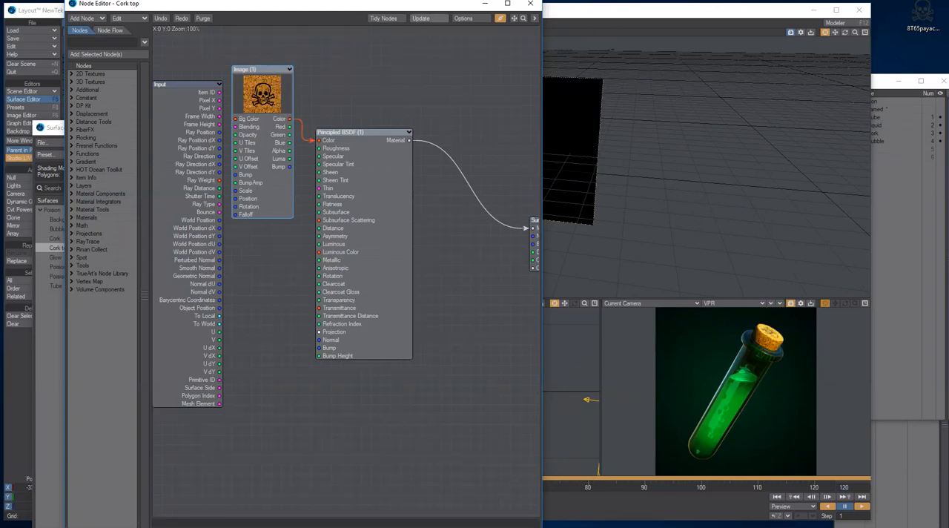
pyautogui.click(536, 6)
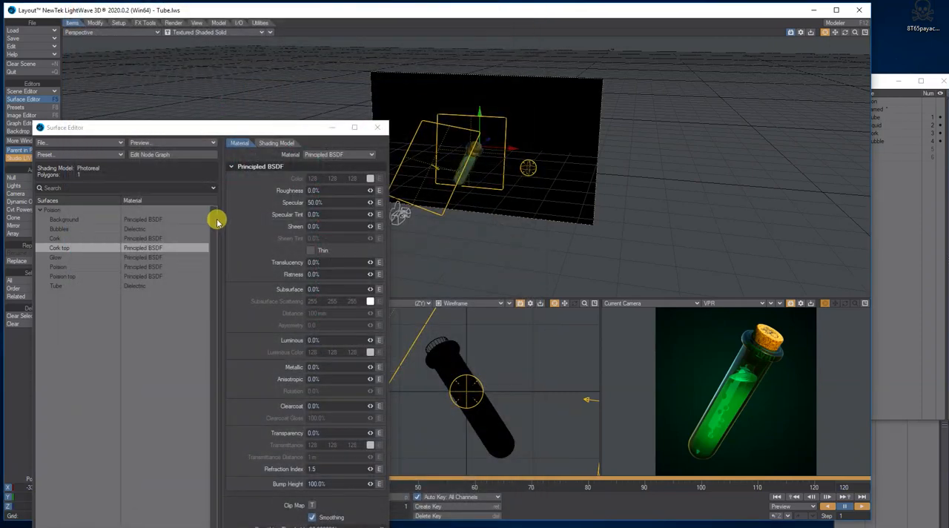
pyautogui.click(68, 257)
pyautogui.doubleClick(68, 259)
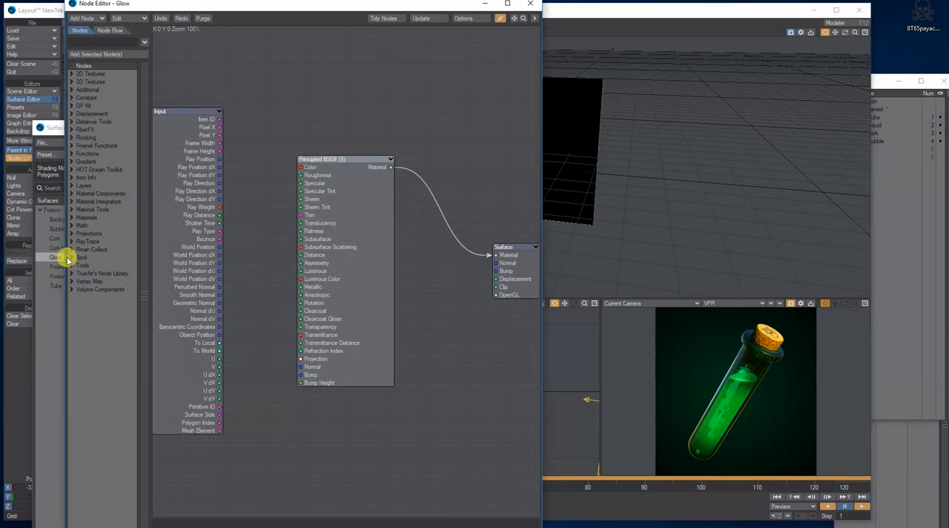
pyautogui.click(535, 6)
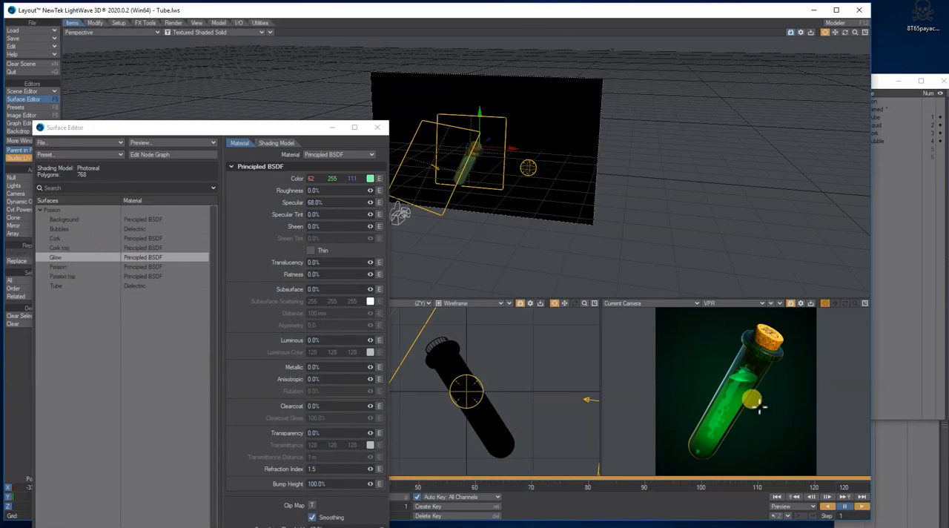
# Step: Examine the node graphs of the Poision and Poision top surfaces, and compare the liquid with the reference picture Test tube.jpg
pyautogui.click(65, 265)
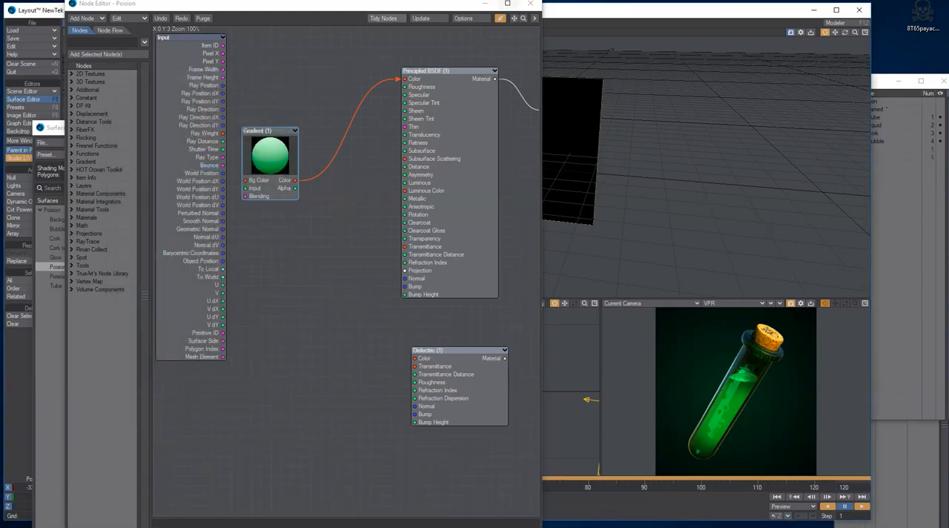
pyautogui.click(530, 9)
pyautogui.doubleClick(69, 275)
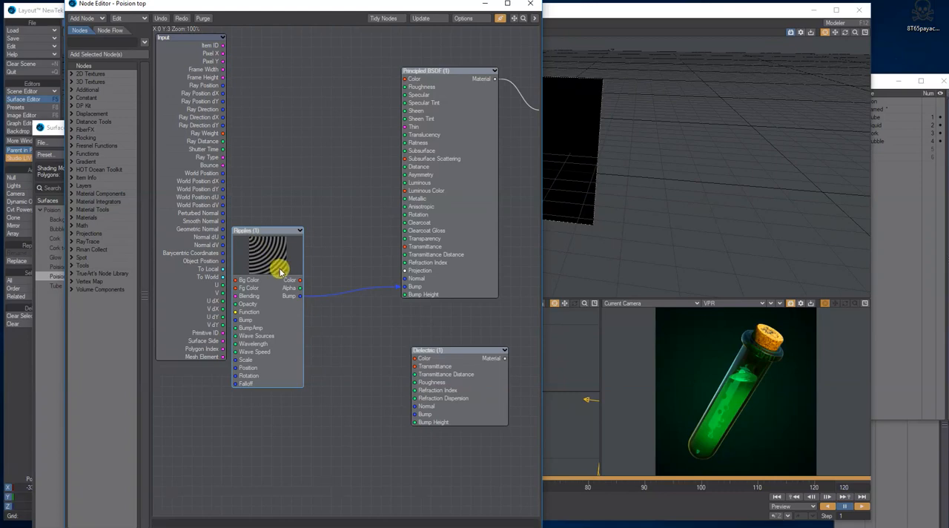
pyautogui.moveTo(0, 98); pyautogui.dragTo(443, 110)
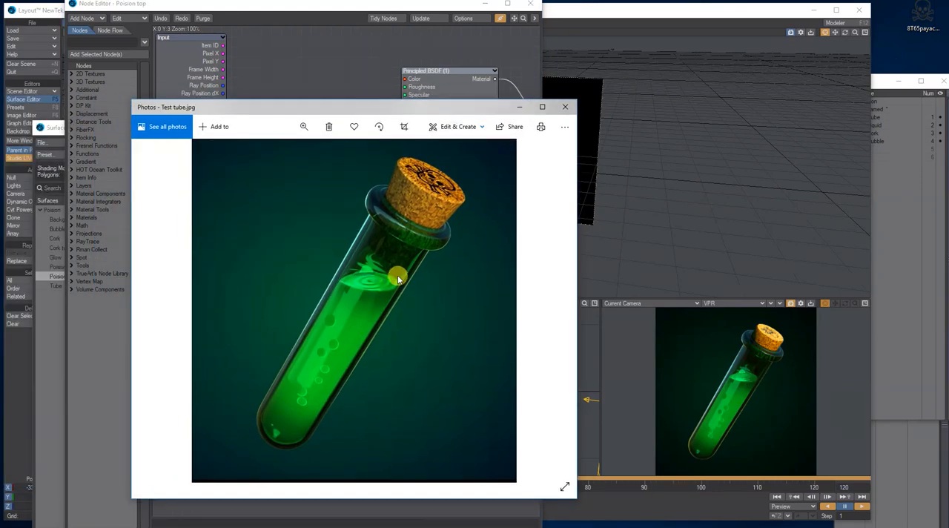
# Step: Close the reference picture, and examine the Tube surface's node graph and Dielectric settings in the Surface Editor
pyautogui.click(566, 110)
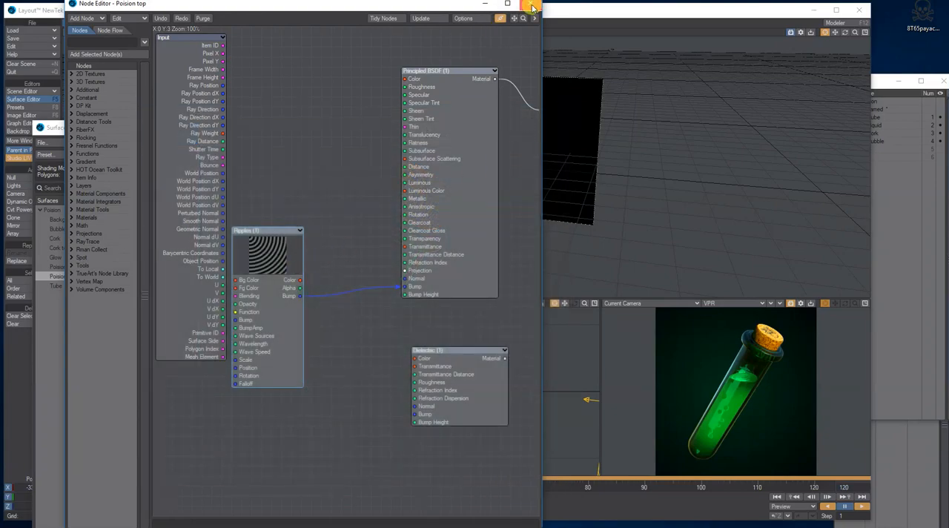
pyautogui.click(532, 6)
pyautogui.click(76, 285)
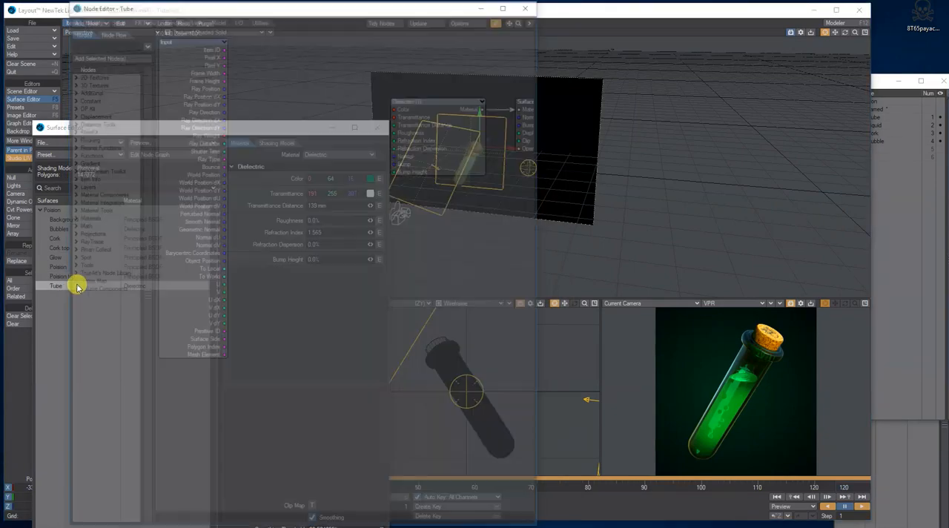
pyautogui.click(532, 7)
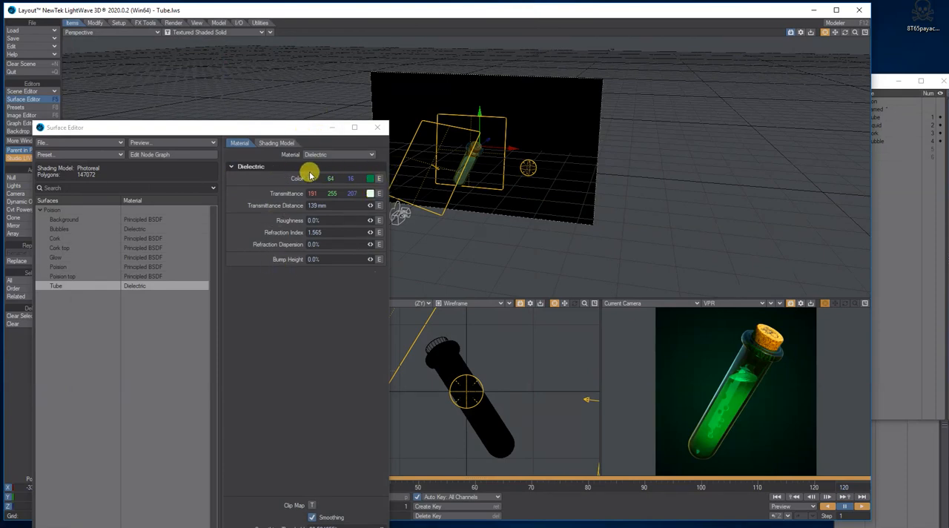
pyautogui.click(378, 128)
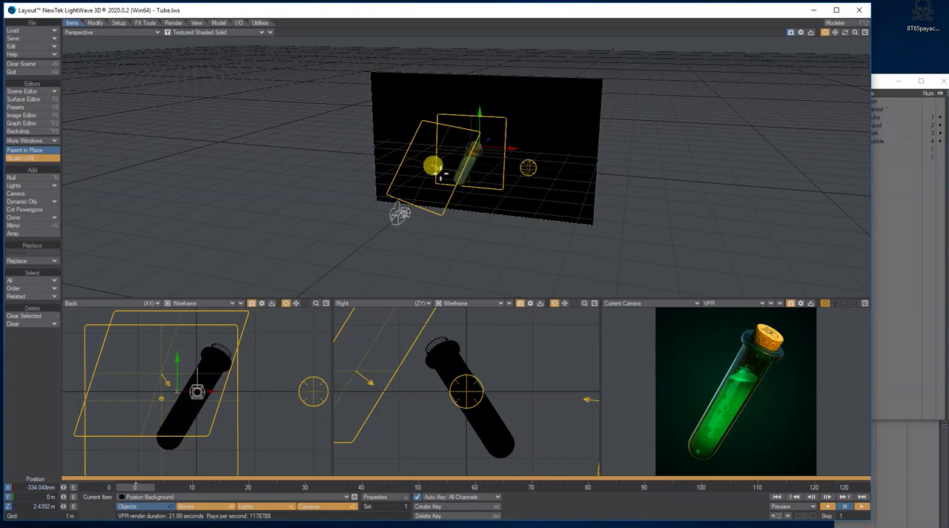
# Step: Examine the EnvLight environment light's properties, and check the scene's Backdrop and Compositing settings
pyautogui.click(528, 166)
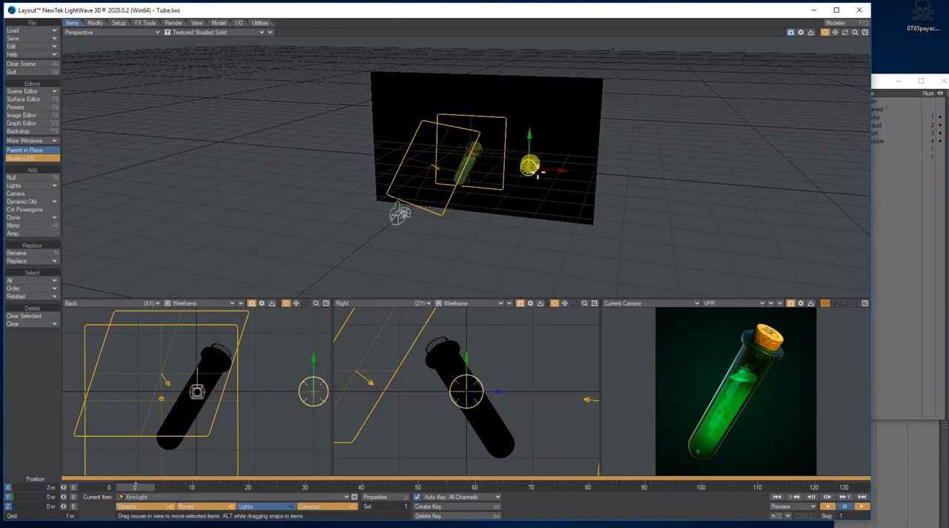
pyautogui.click(373, 497)
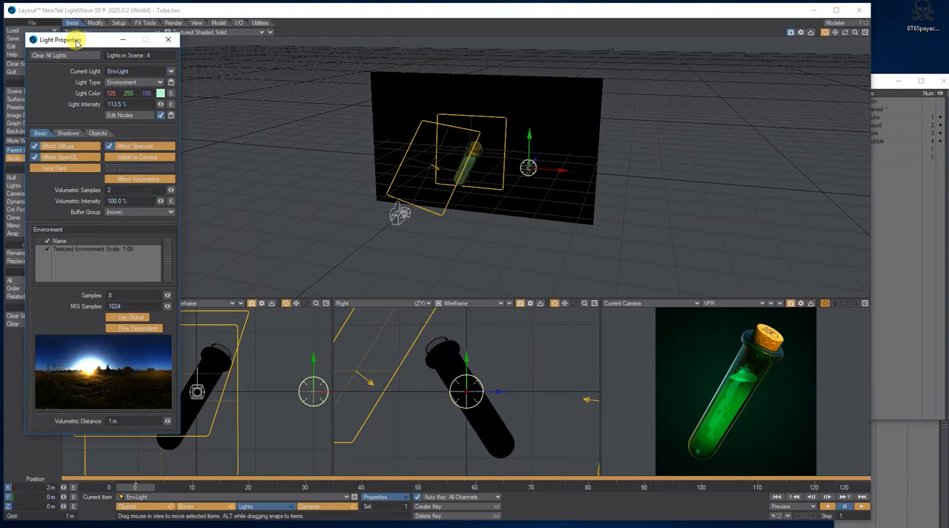
pyautogui.moveTo(76, 43); pyautogui.dragTo(284, 58)
pyautogui.click(22, 131)
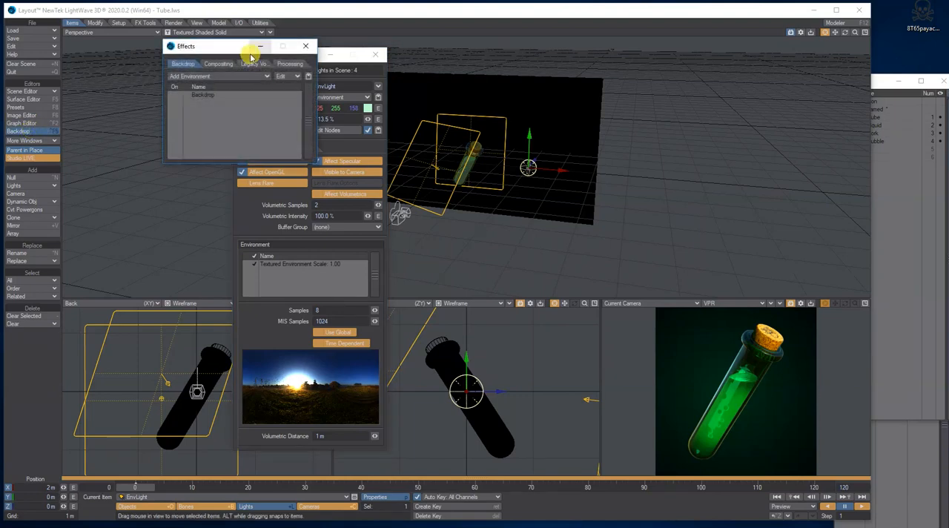
pyautogui.click(218, 65)
pyautogui.click(185, 63)
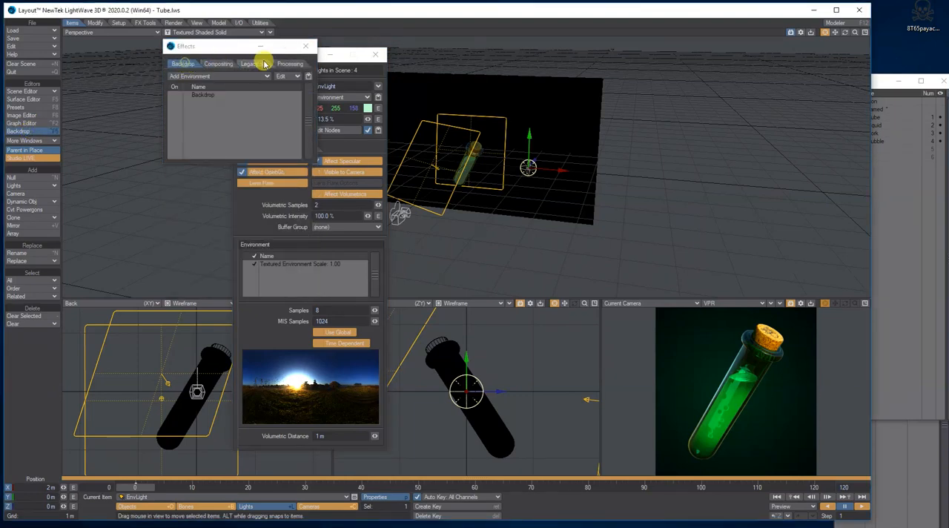
pyautogui.click(305, 46)
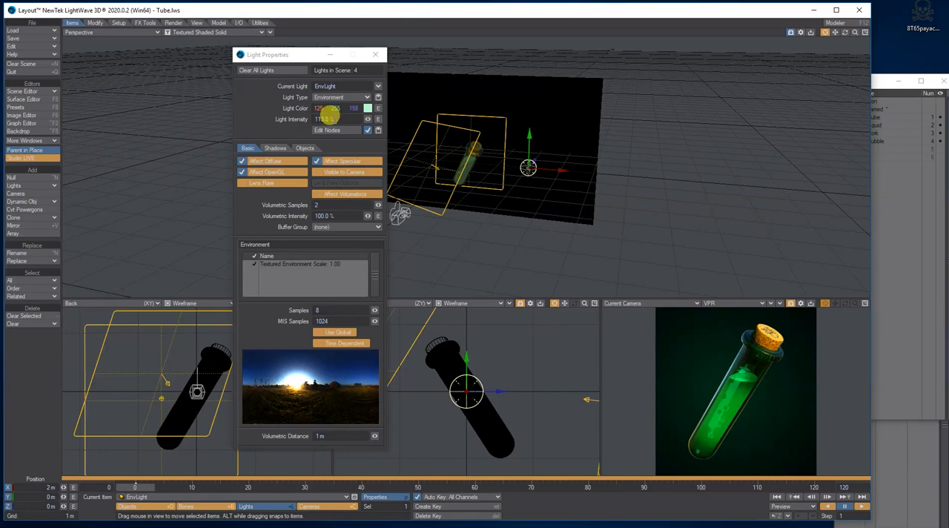
# Step: Examine the properties of the area lights Light (1) and Light (2) and of the Linear light inside the tube
pyautogui.click(379, 86)
pyautogui.click(382, 76)
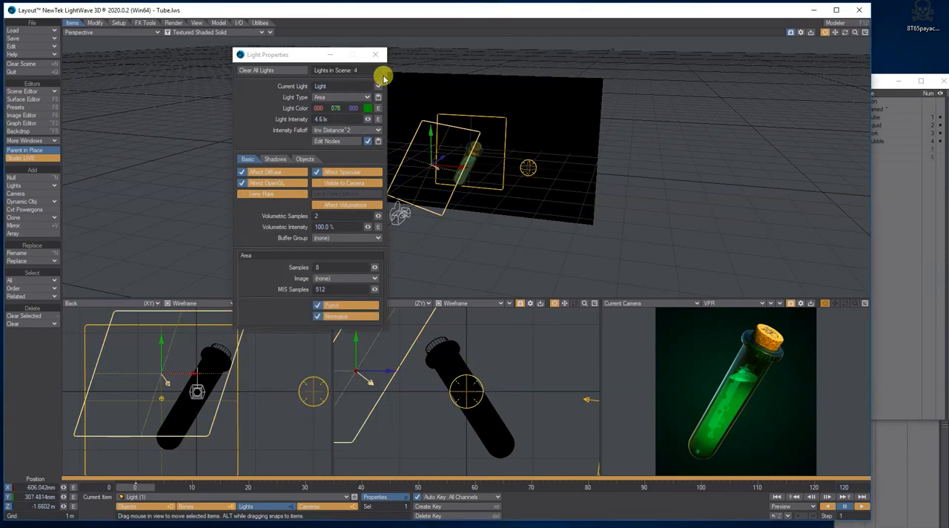
pyautogui.moveTo(279, 55); pyautogui.dragTo(154, 53)
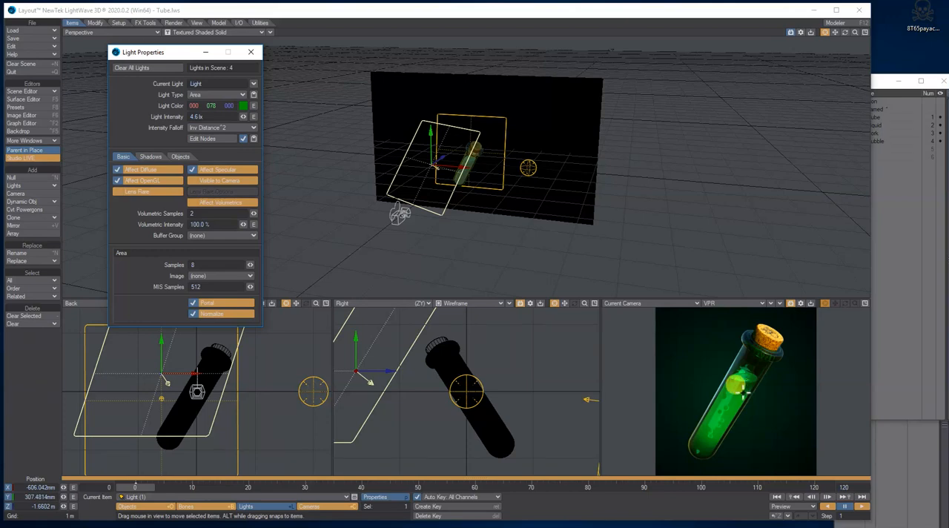
pyautogui.click(252, 84)
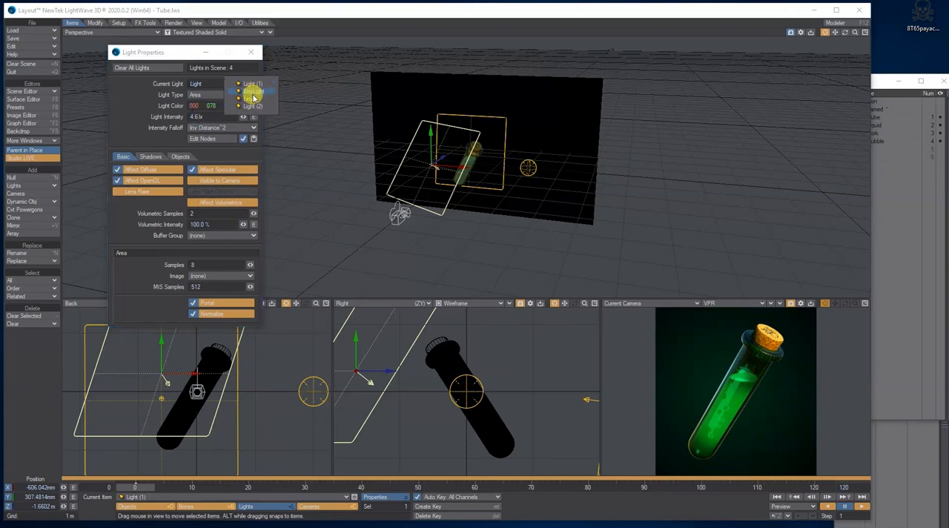
pyautogui.click(252, 105)
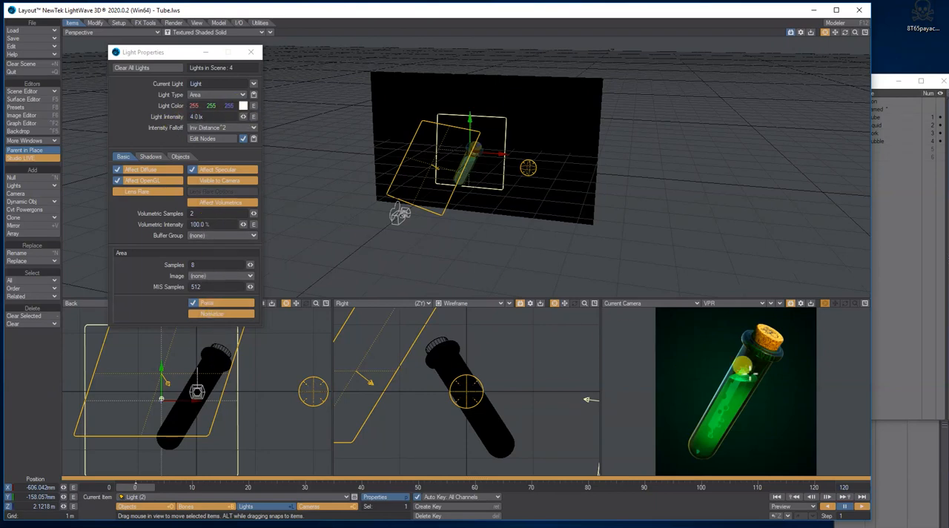
pyautogui.click(254, 86)
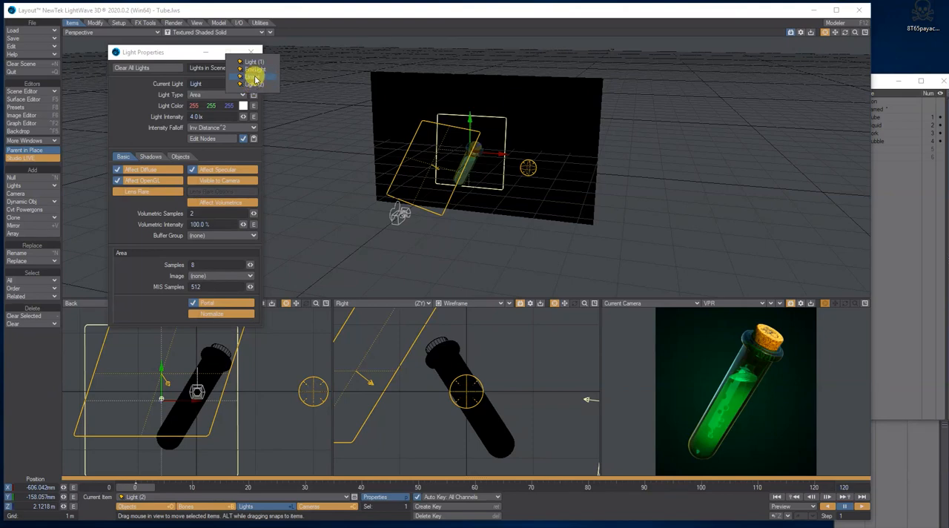
pyautogui.click(255, 78)
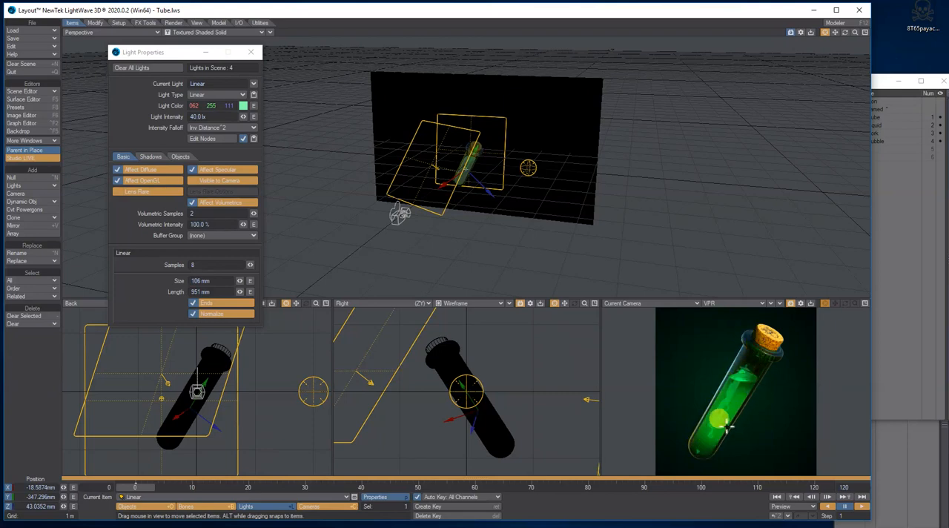
pyautogui.click(253, 53)
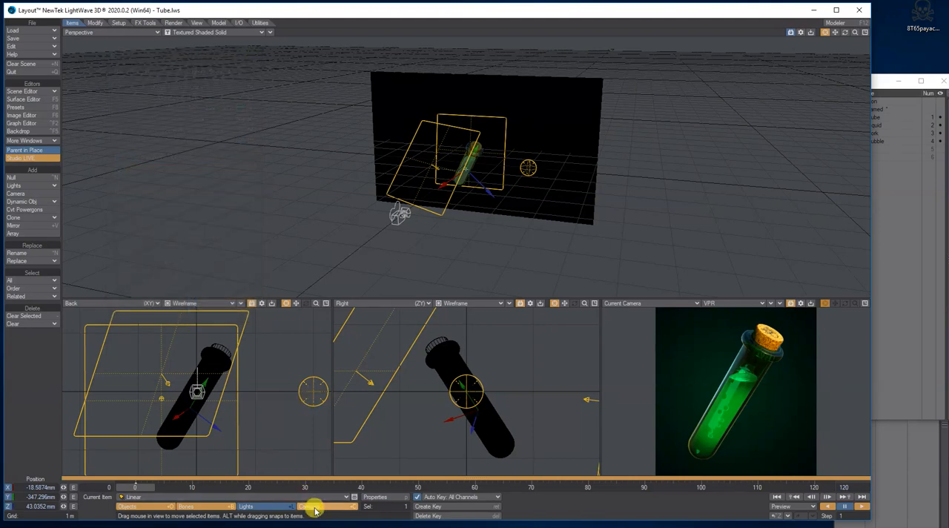
# Step: Examine the camera's properties, and view the pictures Test tube.jpg and Love Potion.jpg
pyautogui.click(315, 506)
pyautogui.click(384, 496)
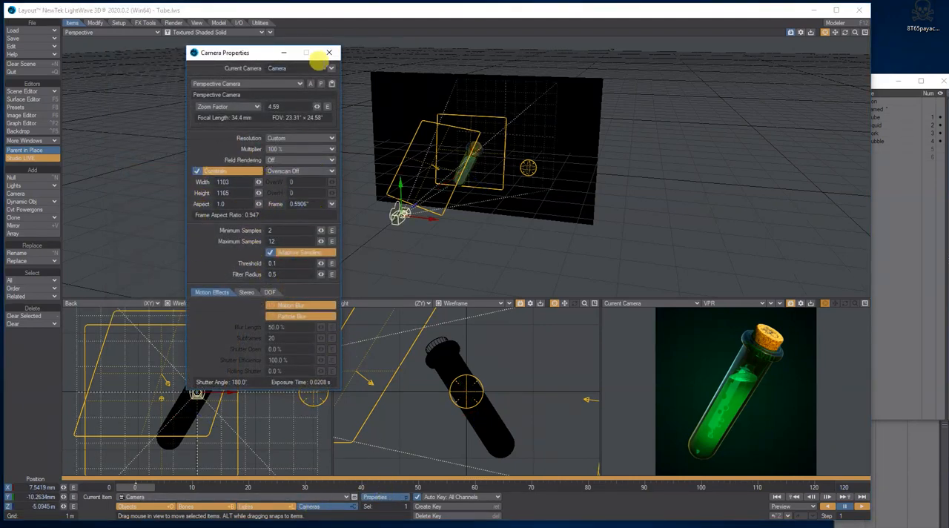
pyautogui.click(25, 99)
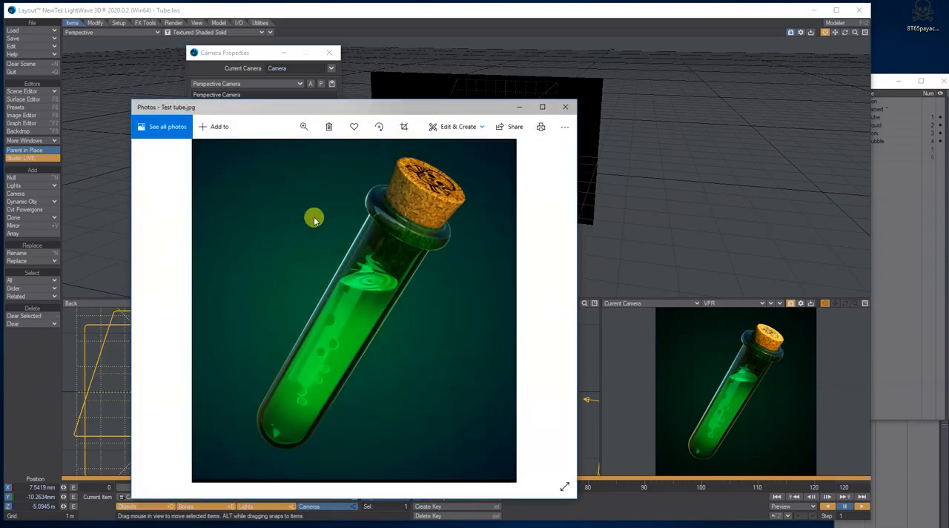
pyautogui.moveTo(384, 106); pyautogui.dragTo(393, 64)
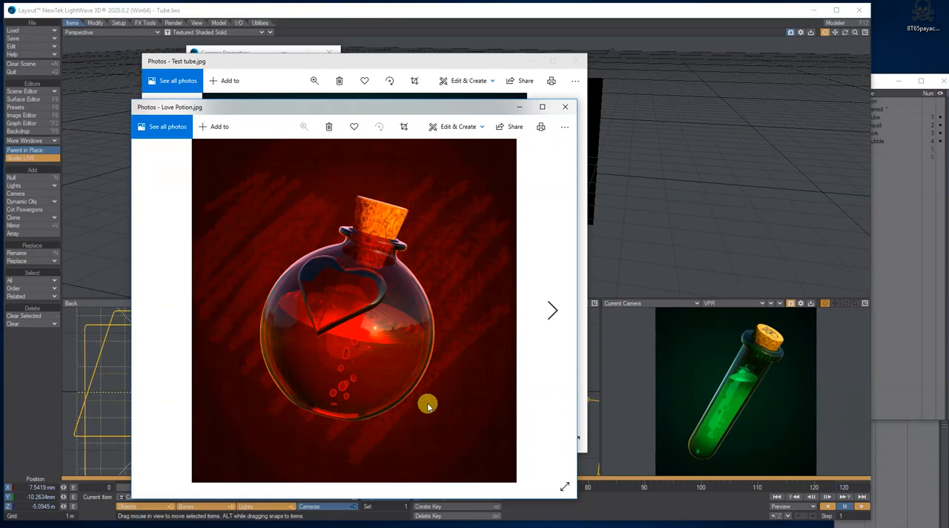
pyautogui.moveTo(469, 108); pyautogui.dragTo(469, 70)
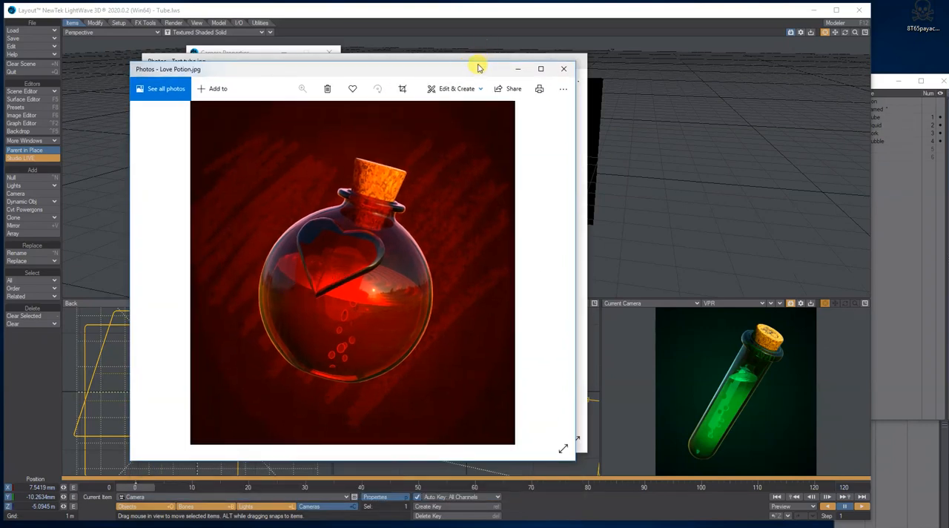
pyautogui.click(560, 69)
pyautogui.click(579, 65)
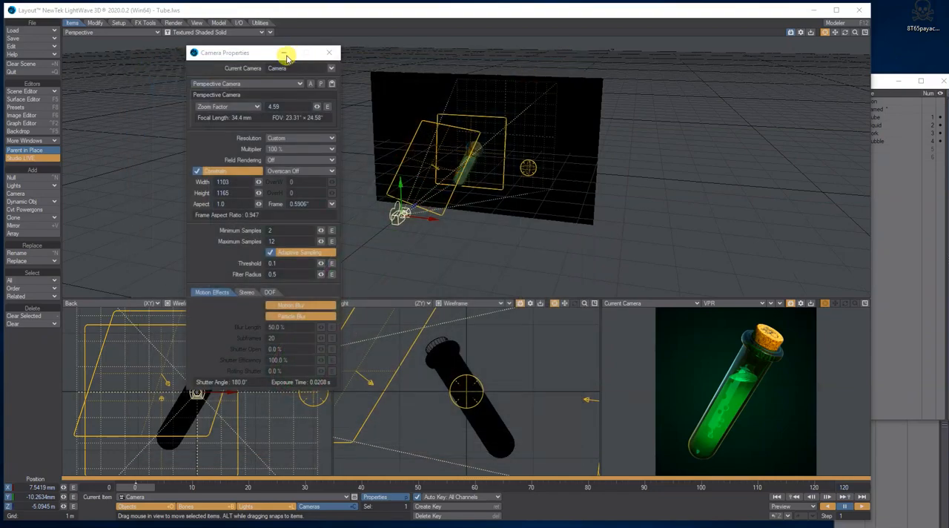
pyautogui.click(330, 53)
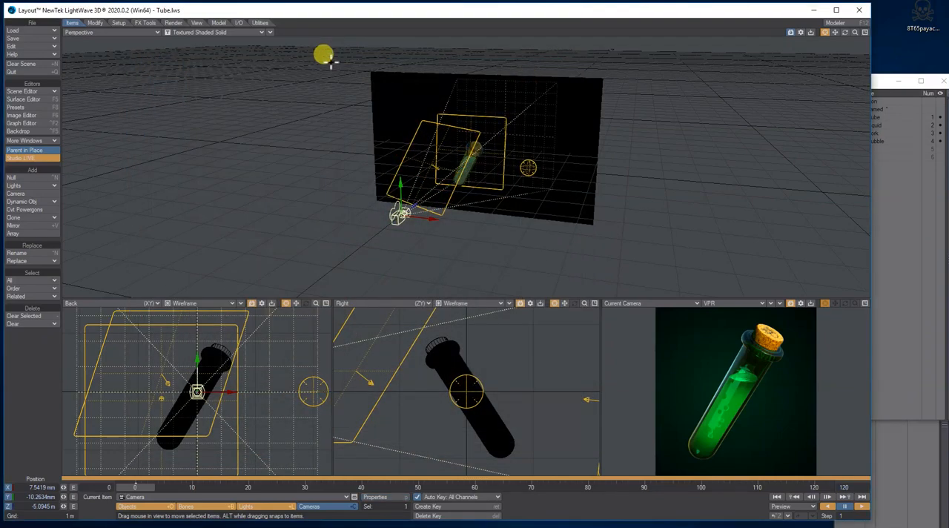